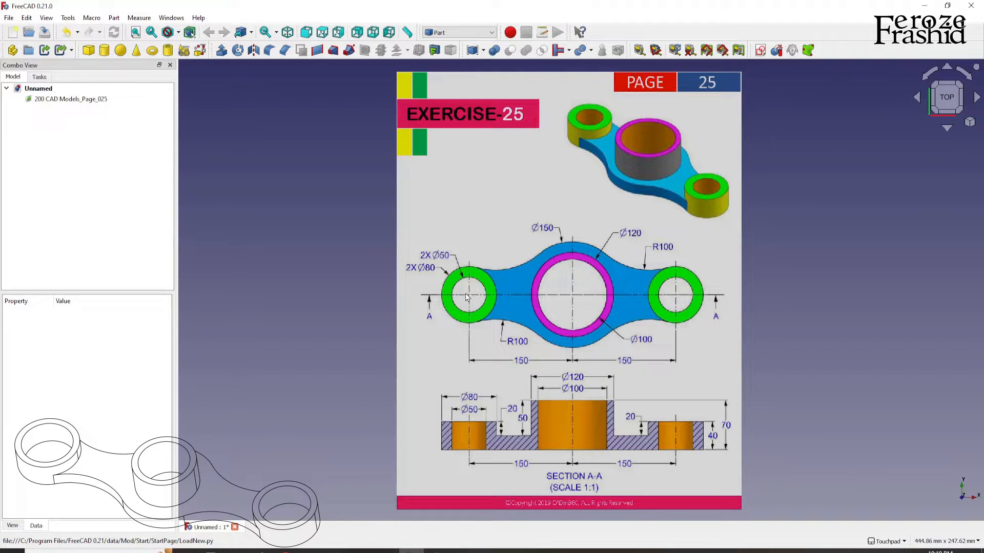
# Step: Calibrate the exercise image's scale using the full span of the two 150 mm dimensions below the plan view
pyautogui.scroll(1, 463, 300)
pyautogui.doubleClick(71, 99)
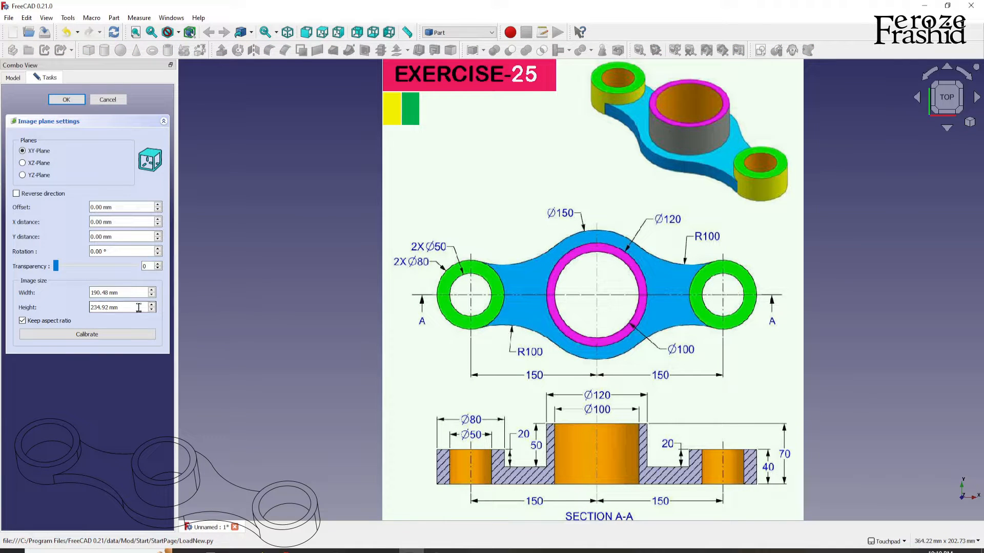
pyautogui.click(112, 336)
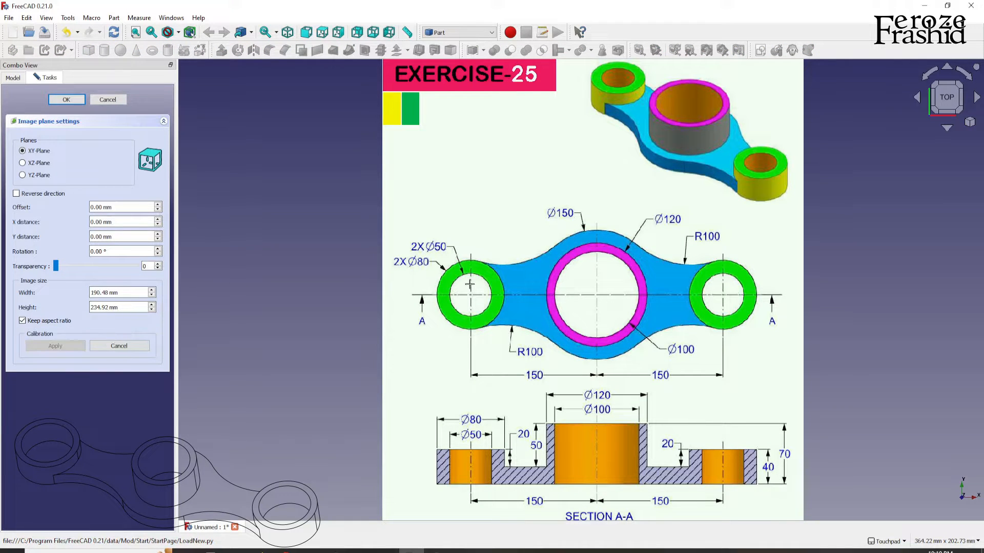
pyautogui.scroll(5, 473, 374)
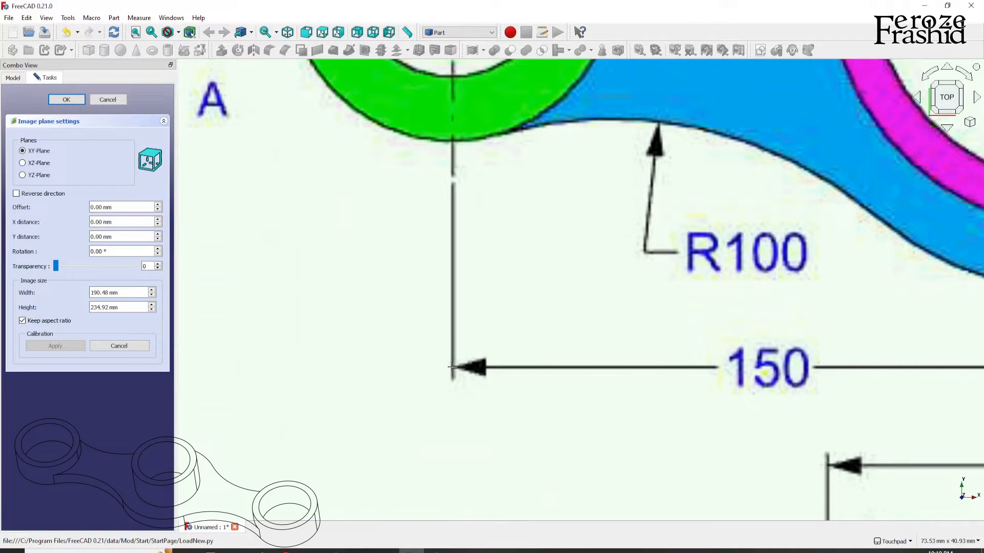
pyautogui.click(452, 367)
pyautogui.scroll(-5, 452, 367)
pyautogui.scroll(-1, 405, 361)
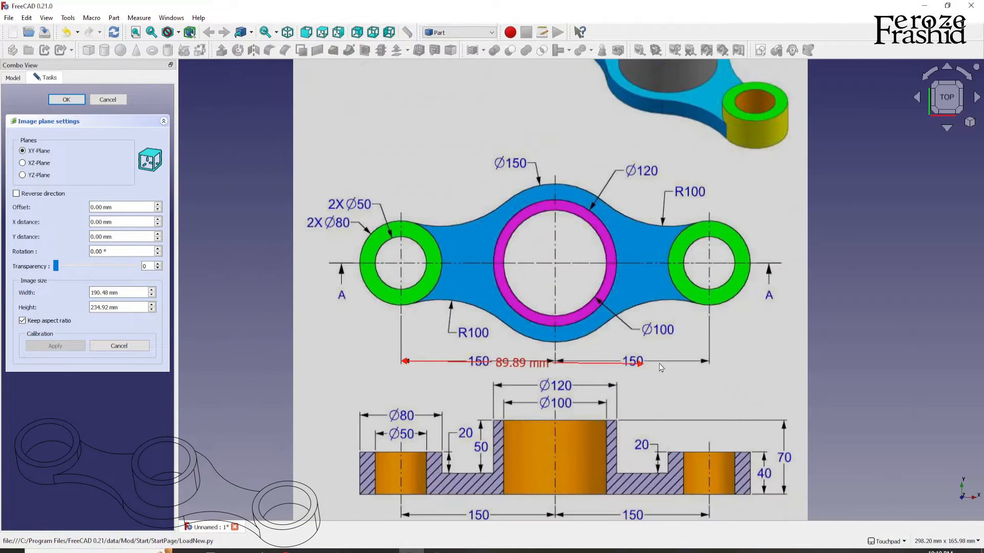
pyautogui.scroll(5, 645, 368)
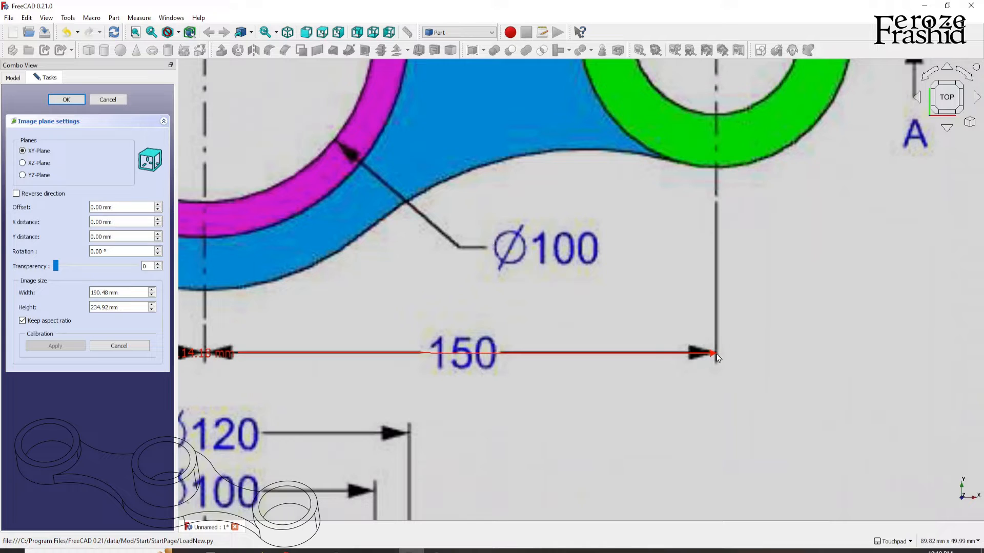
pyautogui.click(718, 353)
pyautogui.scroll(-5, 736, 361)
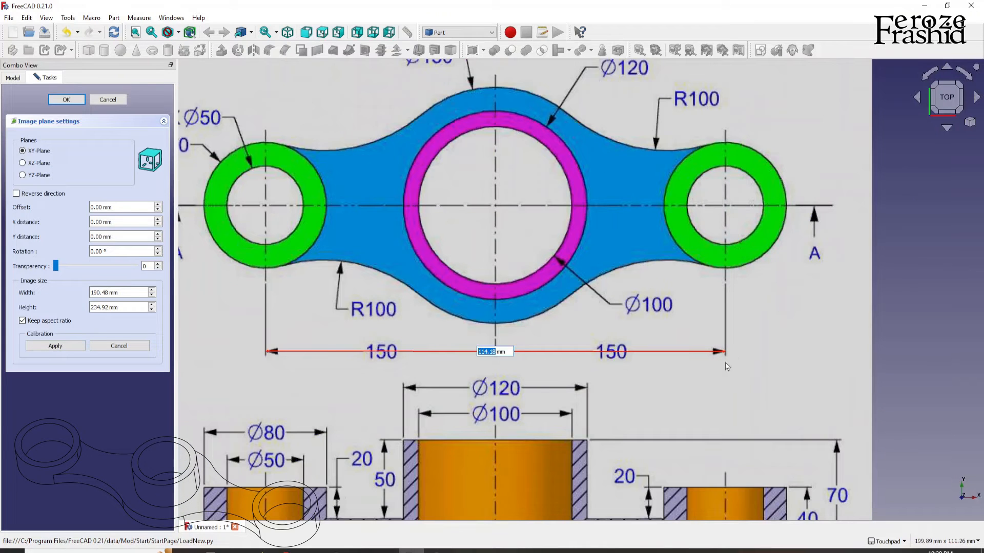
pyautogui.write('150')
pyautogui.press('Return')
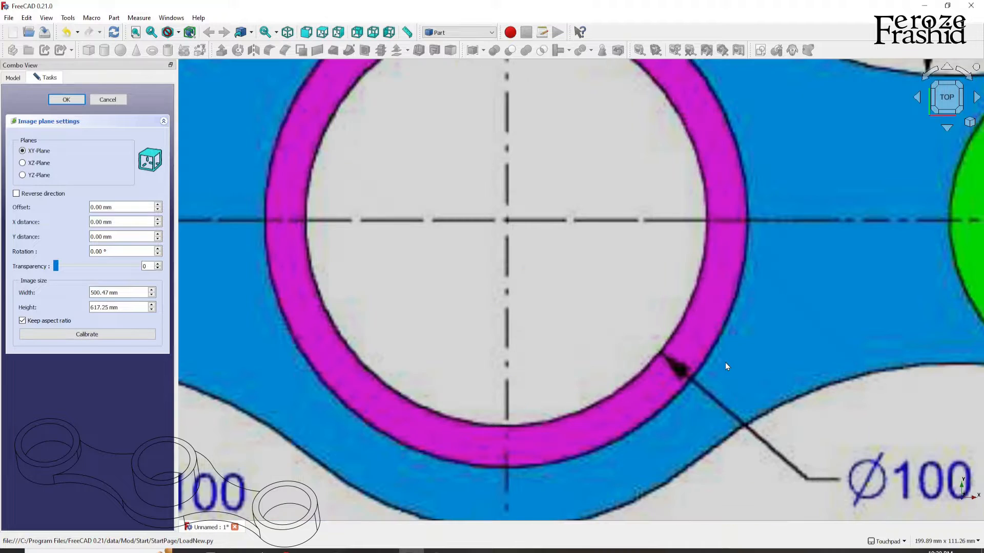
# Step: Set the image plane's transparency to 50 and accept the image settings
pyautogui.scroll(-8, 520, 328)
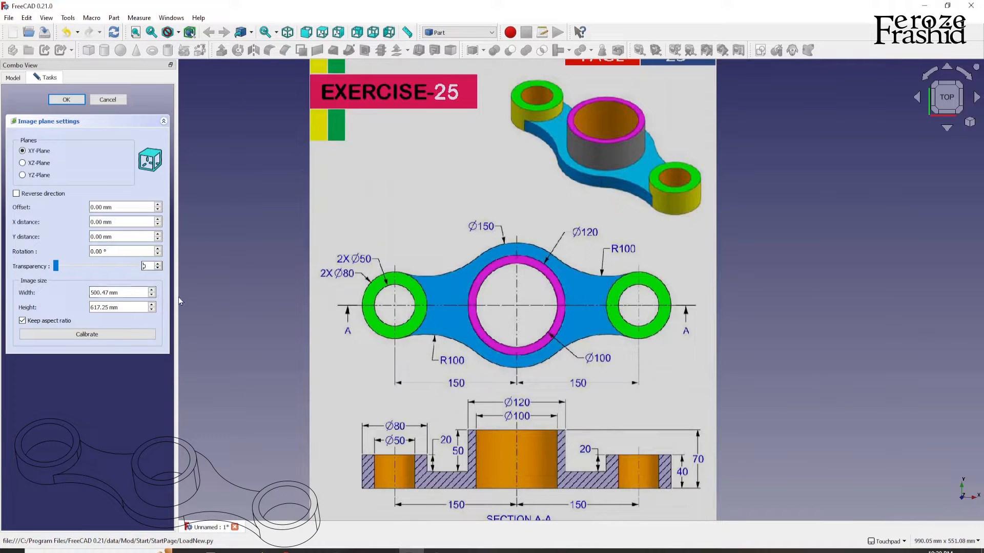
pyautogui.write('5')
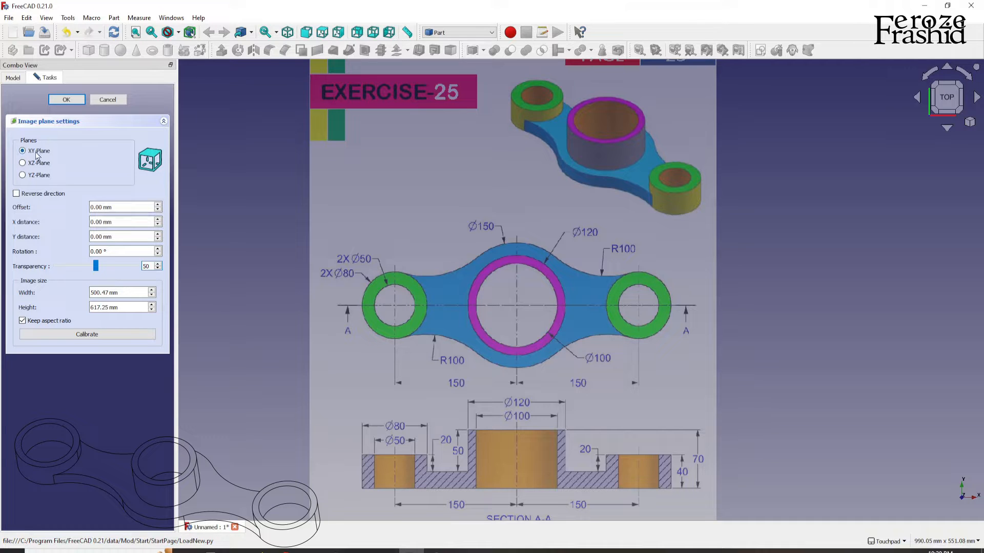
pyautogui.click(66, 99)
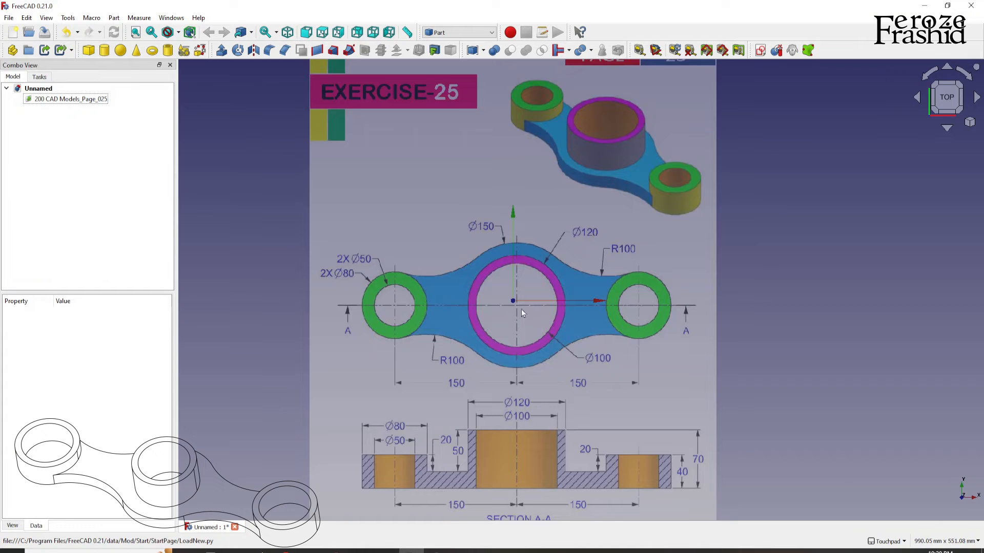
# Step: Transform the exercise image so the centre of the large middle ring in the plan view lies on the origin
pyautogui.click(71, 99)
pyautogui.rightClick(70, 99)
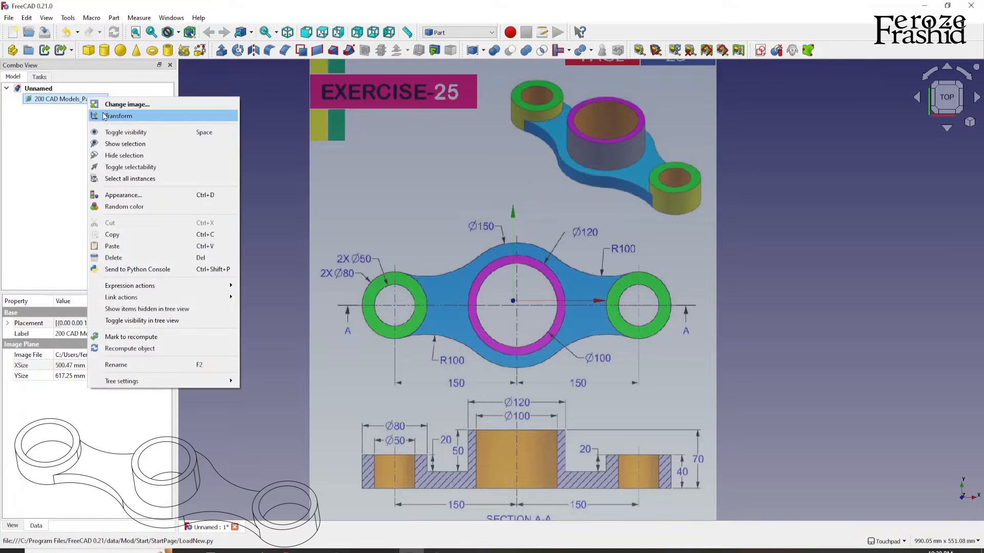
pyautogui.click(77, 115)
pyautogui.moveTo(513, 180); pyautogui.dragTo(513, 176)
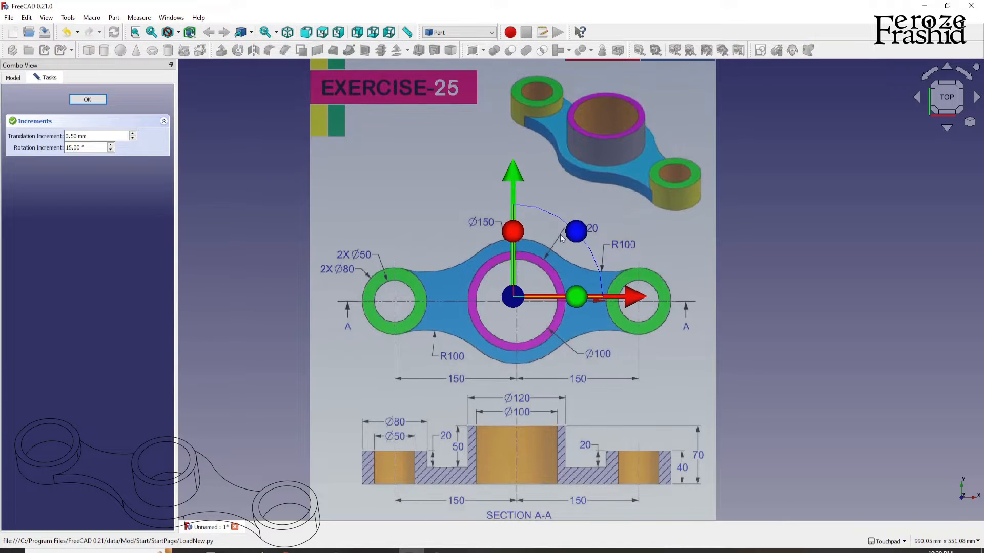
pyautogui.scroll(6, 517, 294)
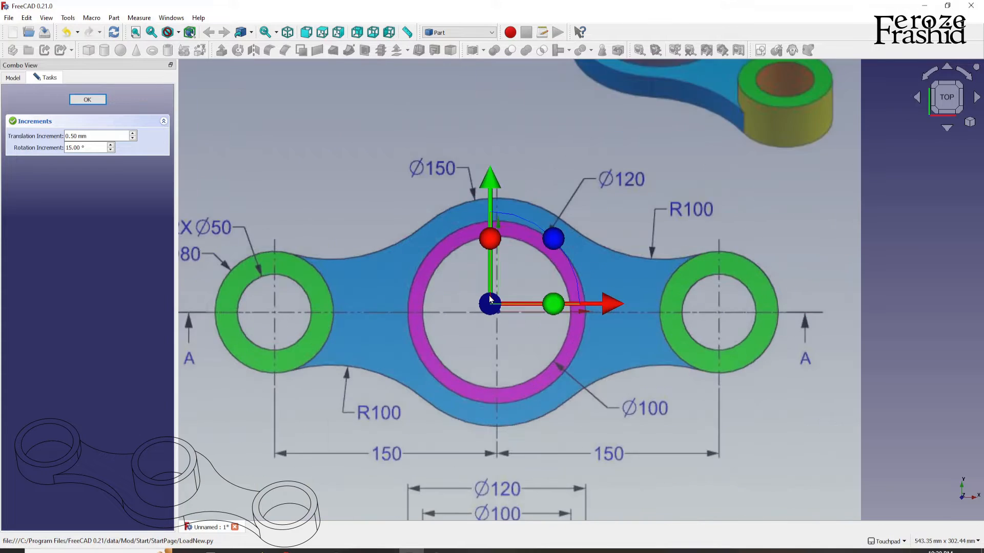
pyautogui.moveTo(611, 316); pyautogui.dragTo(614, 320)
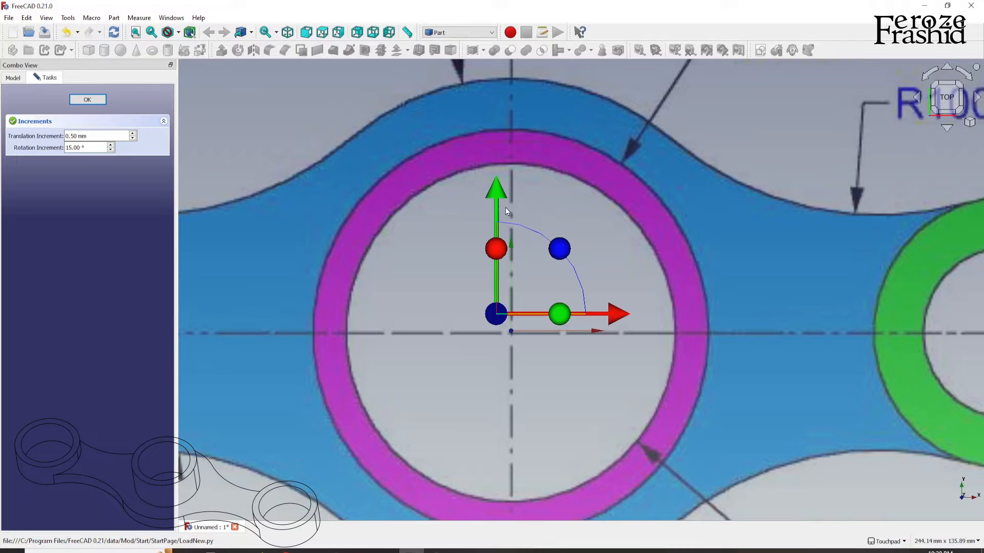
pyautogui.moveTo(495, 196); pyautogui.dragTo(495, 194)
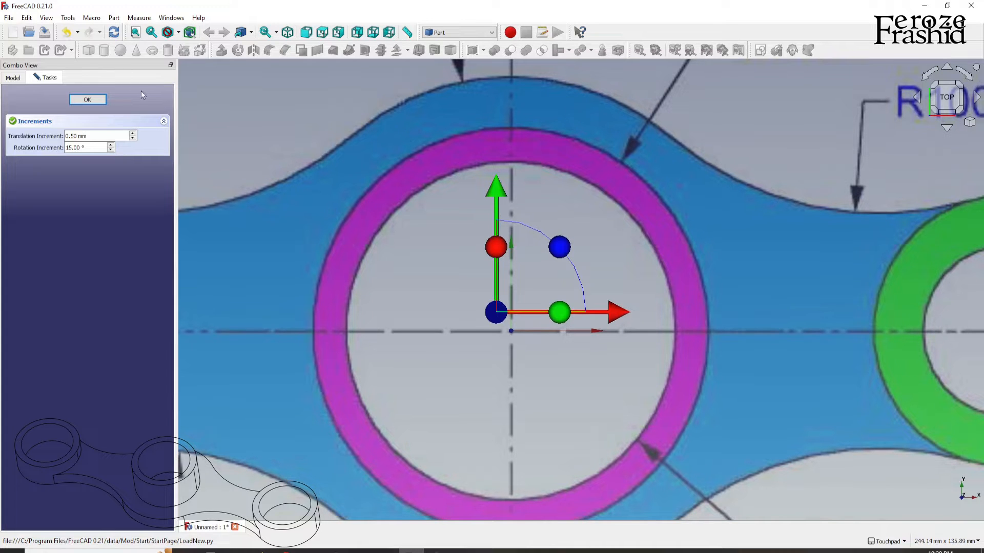
pyautogui.click(88, 100)
# Step: Examine the exercise drawing's isometric, plan and section views and their dimensions, ending in the top view
pyautogui.press('v')
pyautogui.press('f')
pyautogui.click(285, 258)
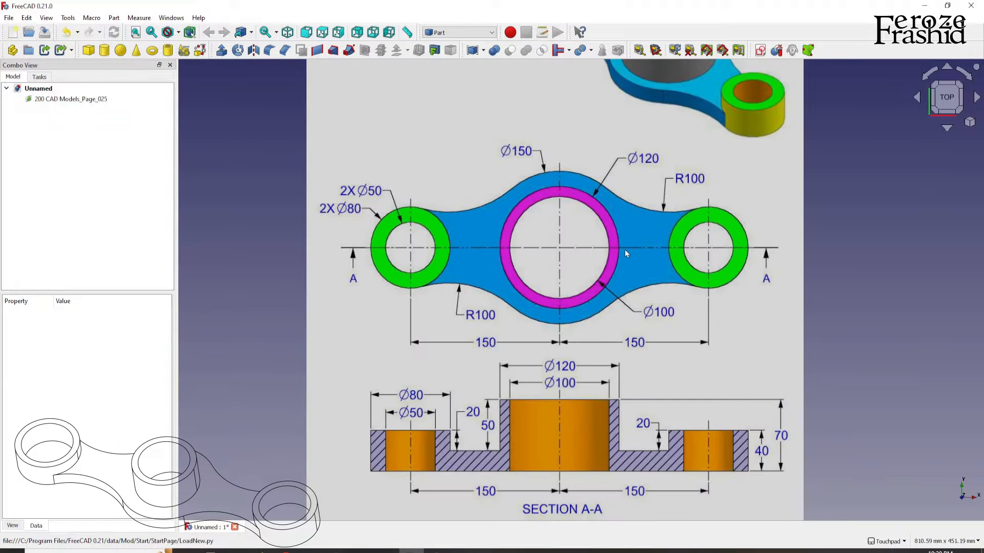
pyautogui.scroll(1, 625, 253)
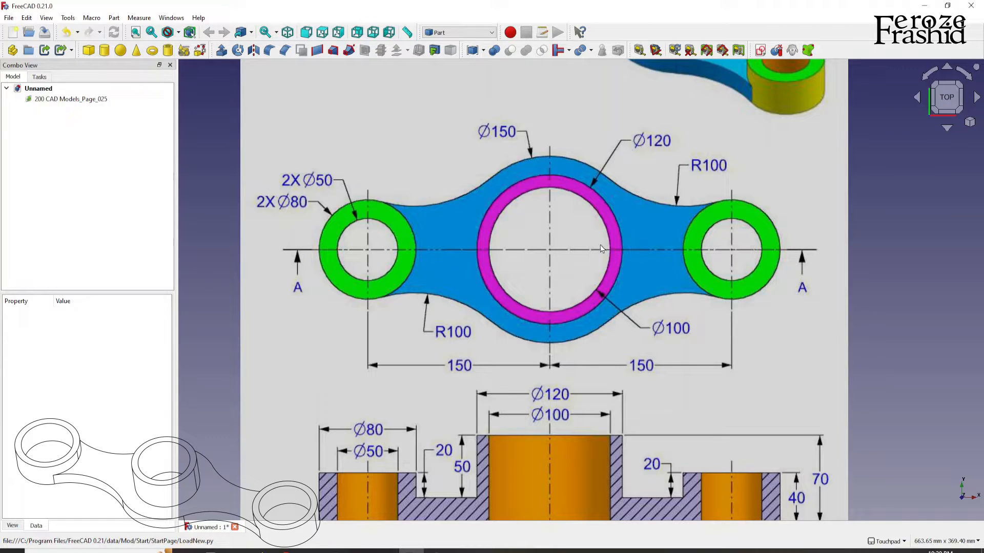
pyautogui.scroll(-3, 643, 374)
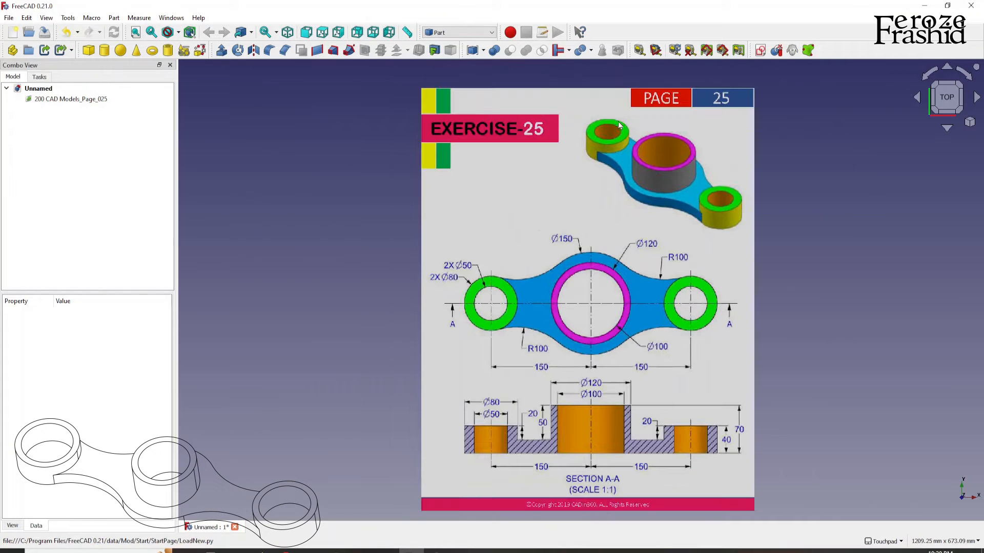
pyautogui.scroll(3, 669, 256)
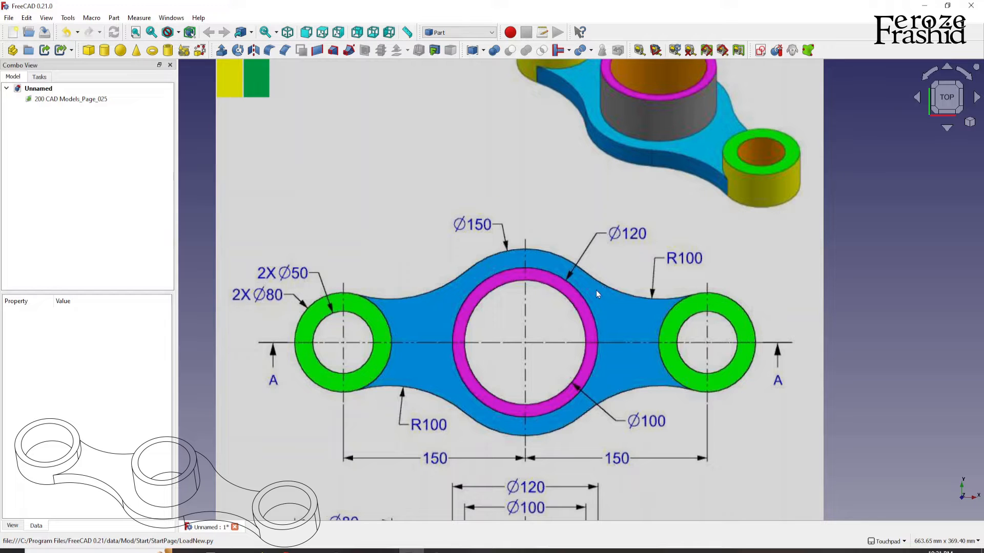
pyautogui.keyDown('shift'); pyautogui.moveTo(619, 339); pyautogui.dragTo(586, 296); pyautogui.keyUp('shift')
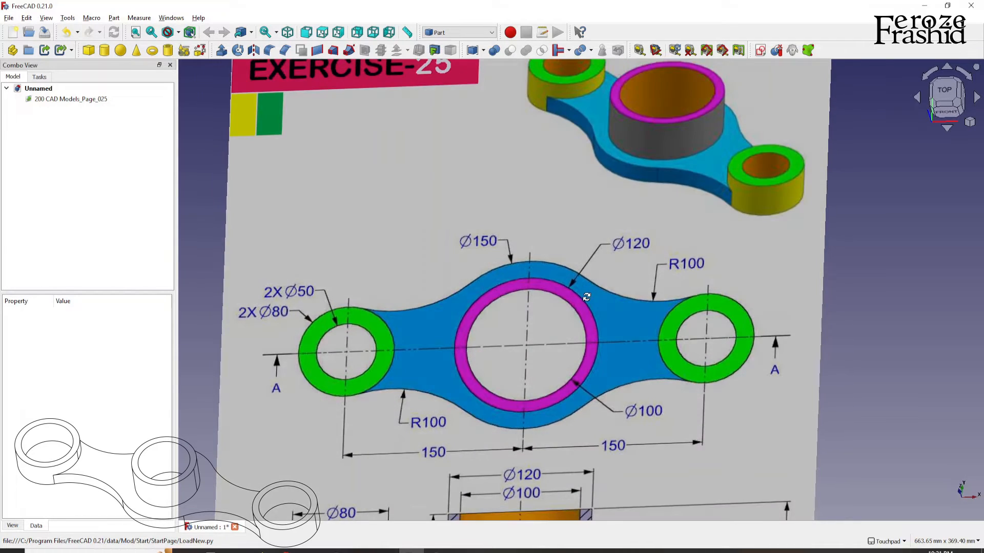
pyautogui.scroll(-2, 586, 298)
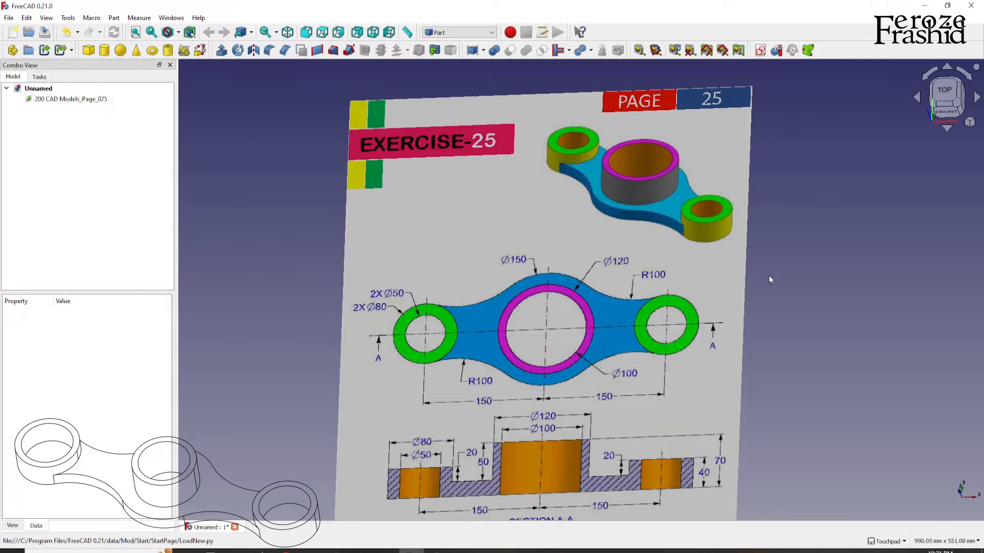
pyautogui.click(935, 98)
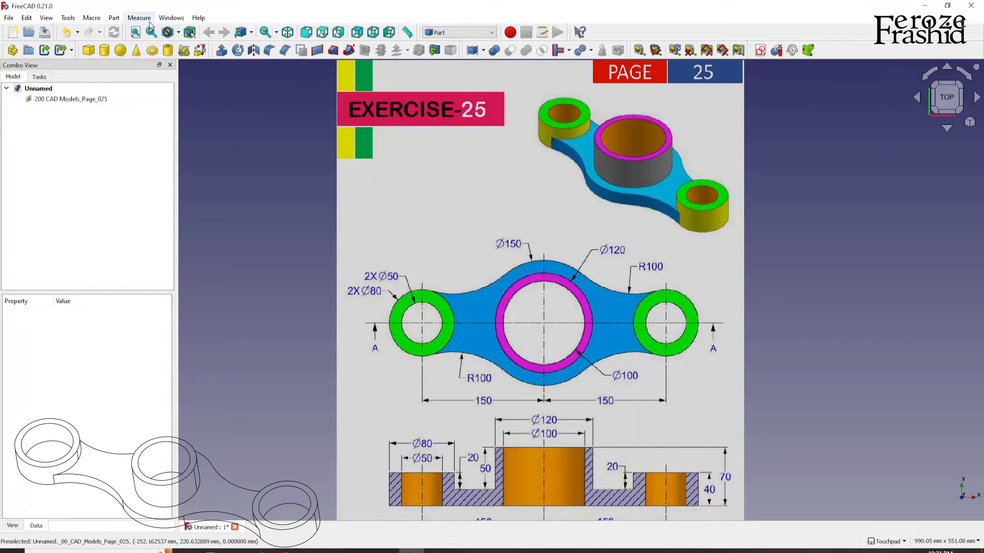
pyautogui.click(114, 18)
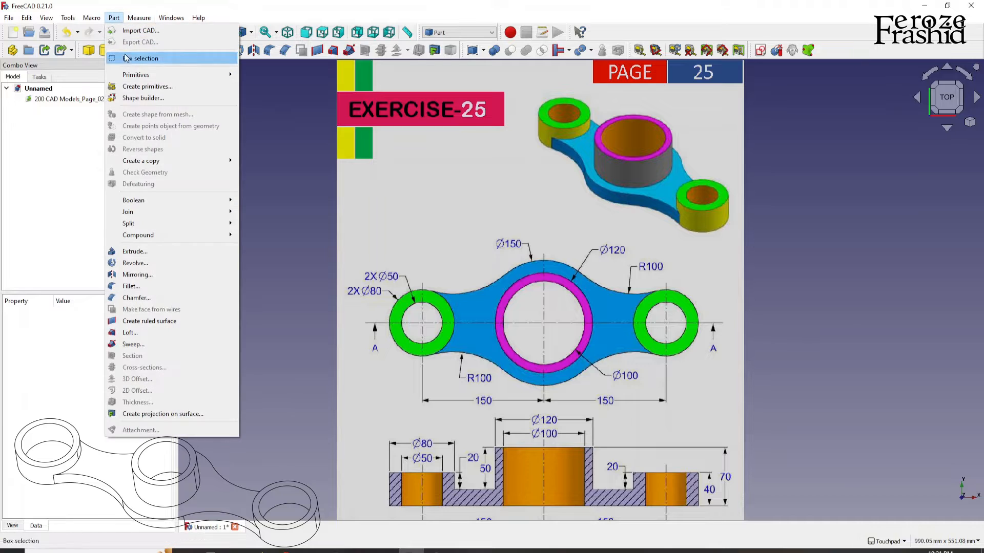
pyautogui.click(89, 75)
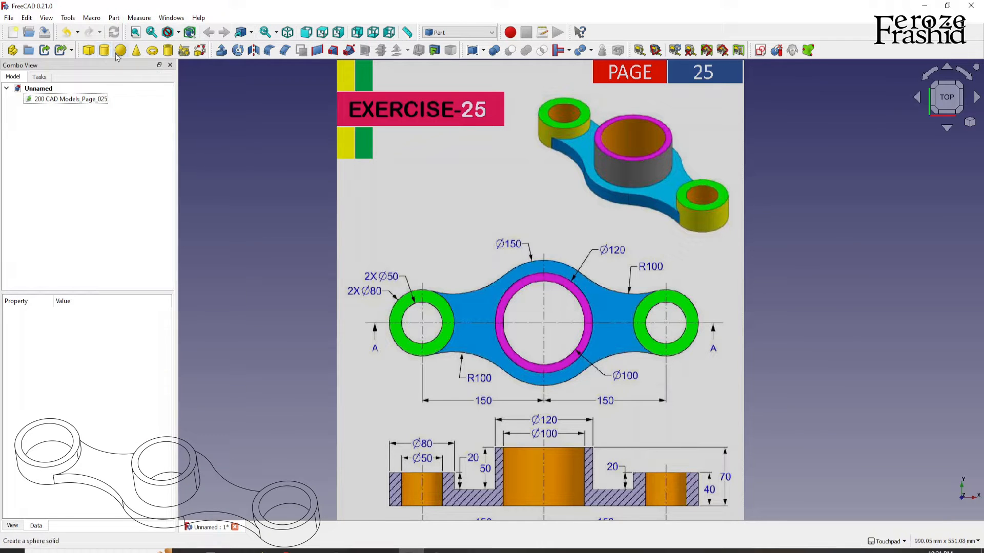
pyautogui.click(114, 17)
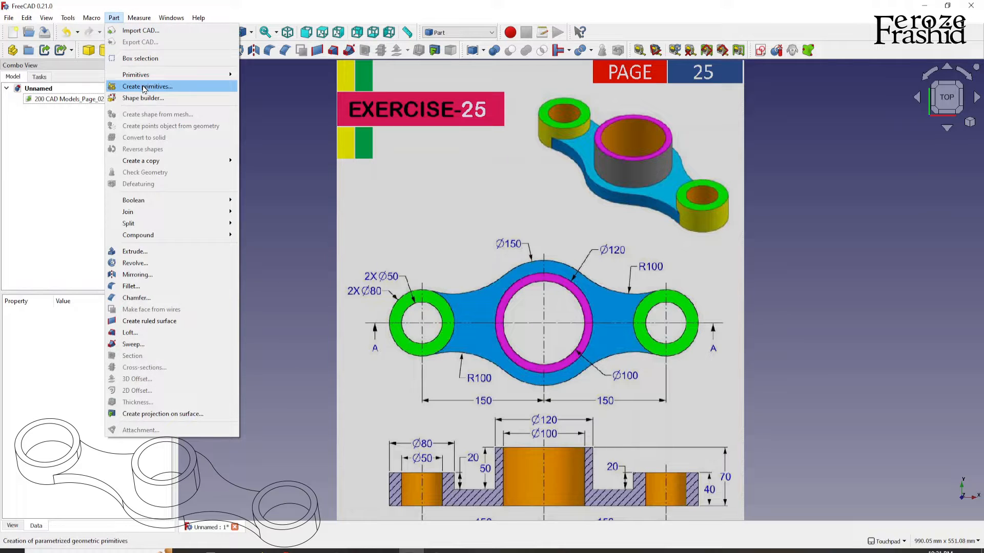
pyautogui.click(143, 88)
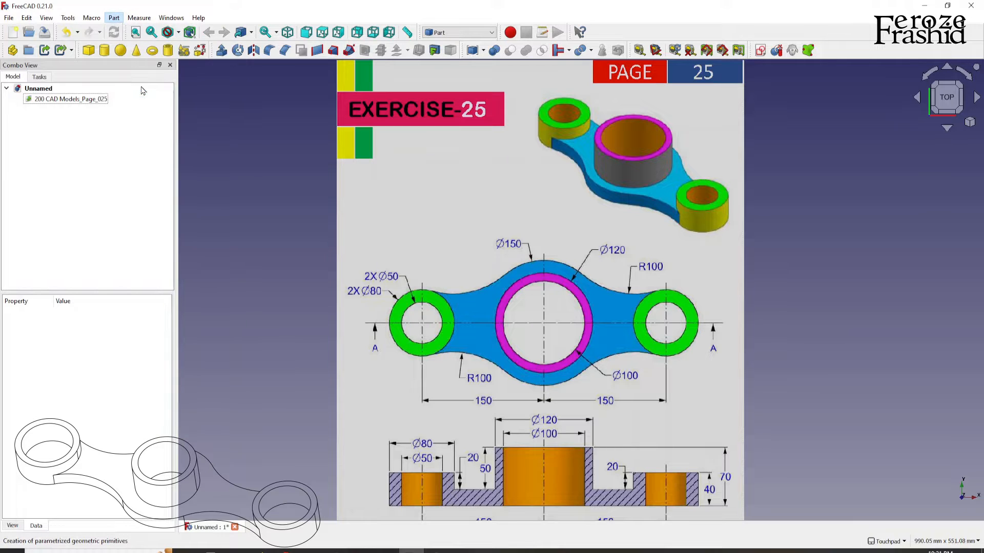
pyautogui.click(120, 143)
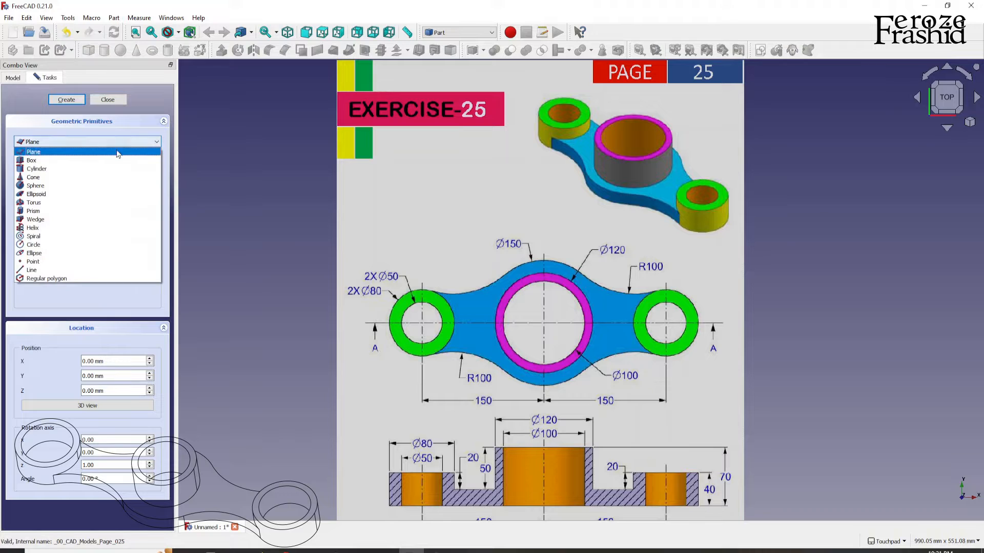
pyautogui.click(108, 100)
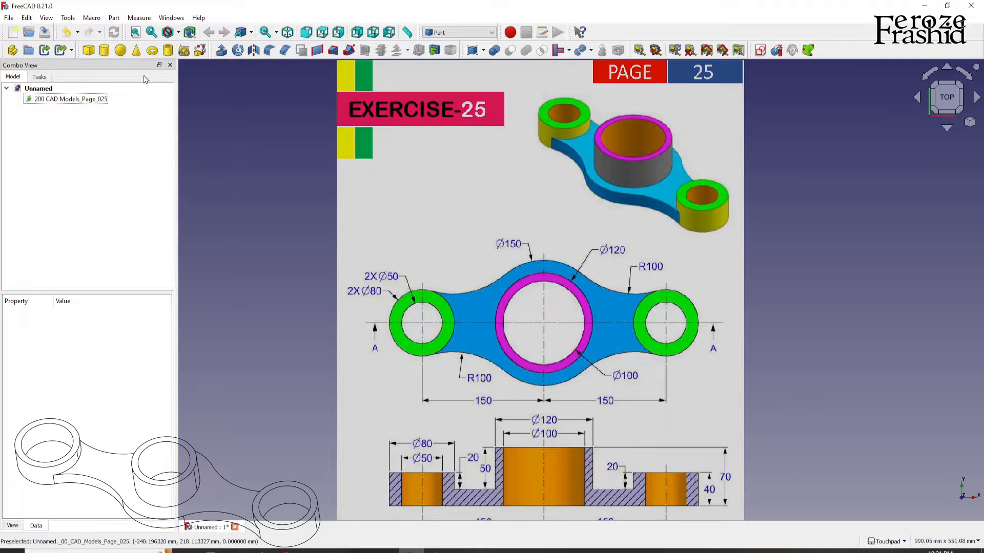
# Step: Create a tube at the origin with outer radius 120/2 mm, inner radius 50 mm and height 70 mm
pyautogui.click(169, 53)
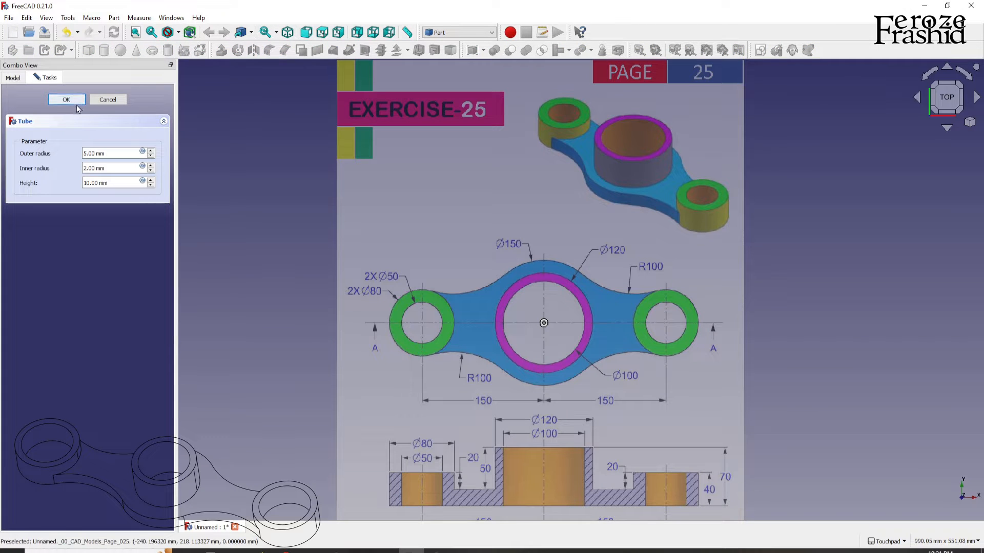
pyautogui.press('Return')
pyautogui.click(51, 110)
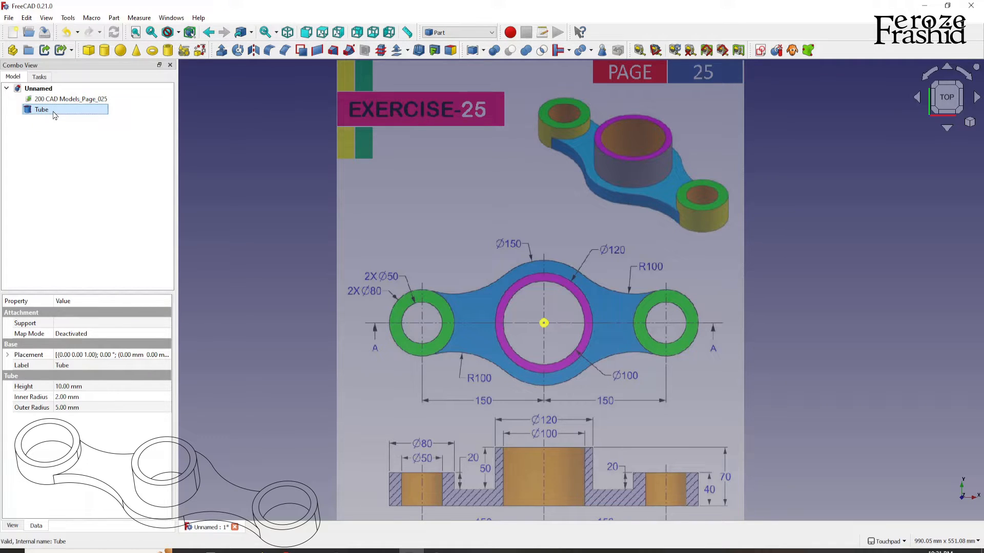
pyautogui.doubleClick(63, 111)
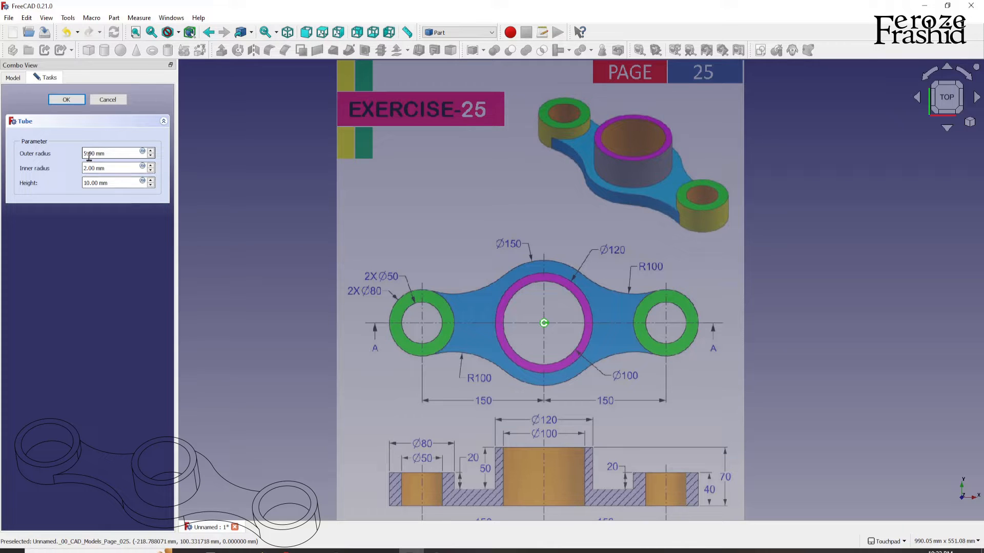
pyautogui.moveTo(86, 156); pyautogui.dragTo(81, 161)
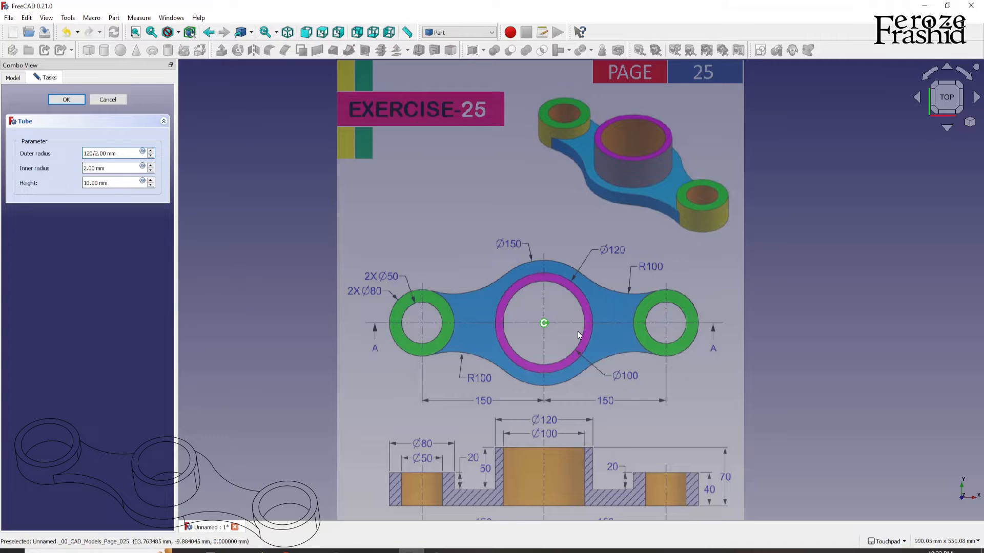
pyautogui.moveTo(87, 169); pyautogui.dragTo(80, 173)
pyautogui.write('50')
pyautogui.click(100, 153)
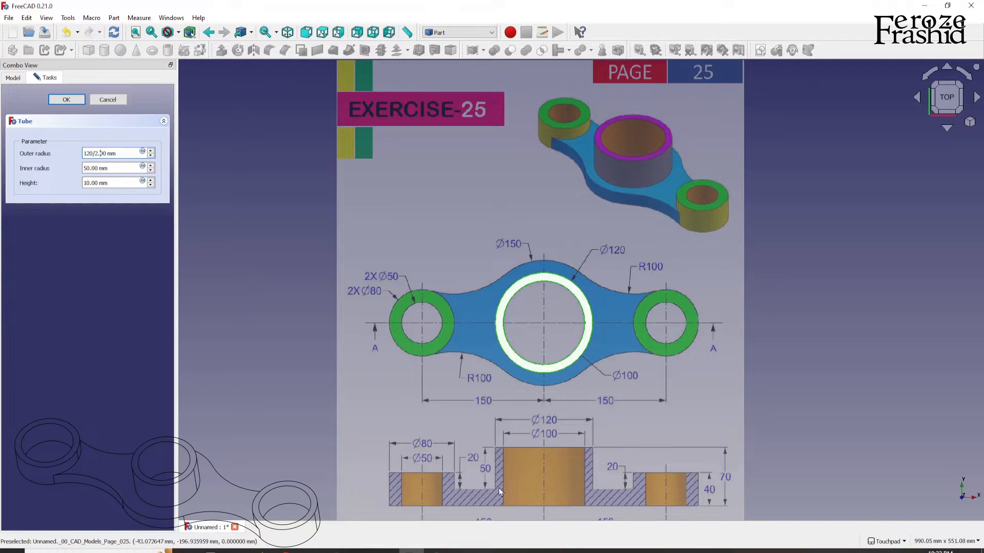
pyautogui.click(85, 184)
pyautogui.click(66, 100)
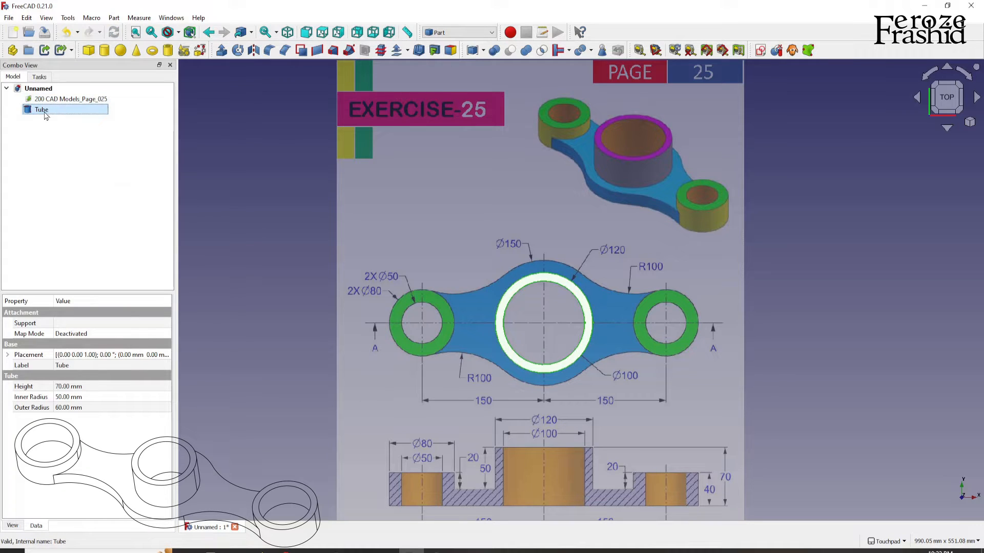
# Step: Rename the large middle tube as Tube_Center
pyautogui.click(43, 111)
pyautogui.press('Escape')
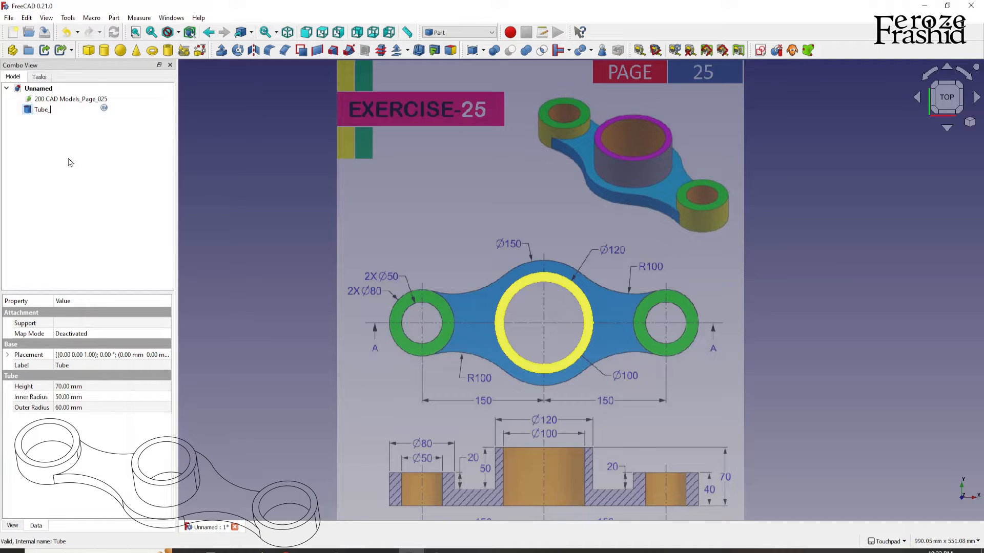
pyautogui.write('er')
pyautogui.press('Return')
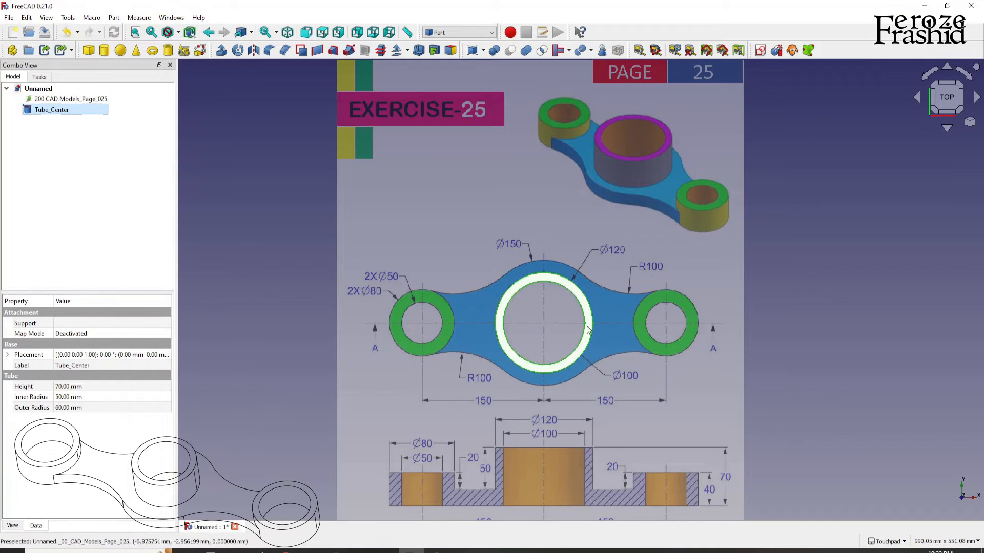
pyautogui.click(77, 206)
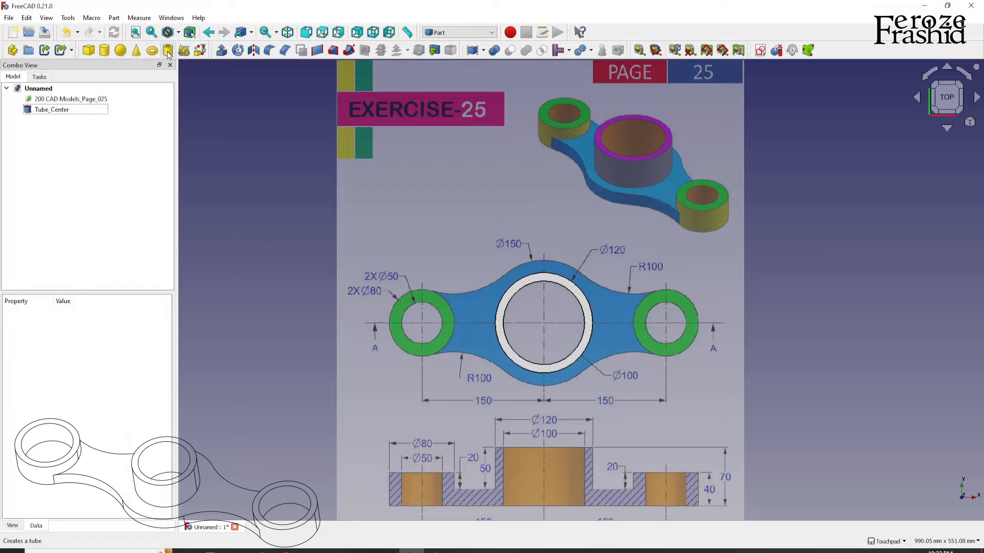
# Step: Create a second tube at the origin with outer radius 40 mm, inner radius 25 mm and height 40 mm
pyautogui.click(168, 49)
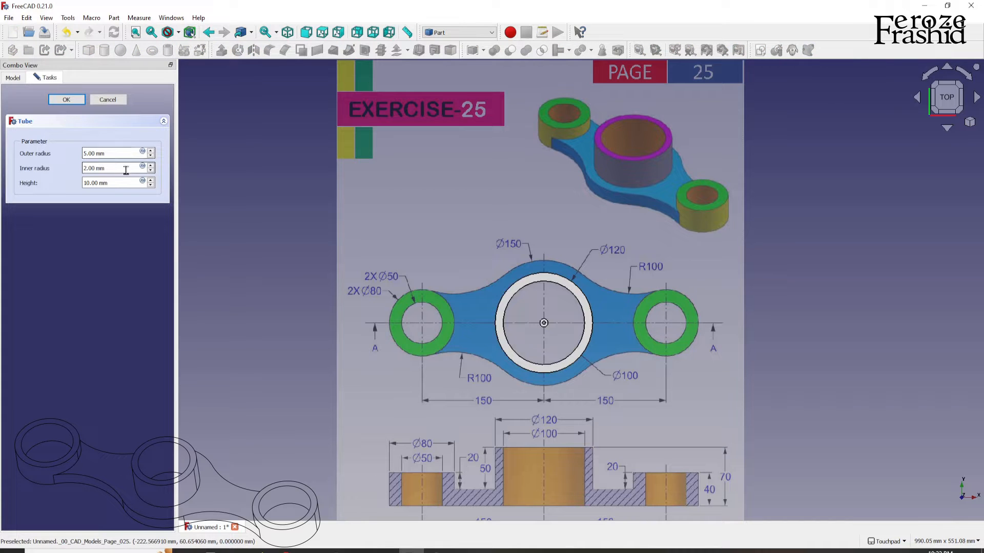
pyautogui.moveTo(87, 156); pyautogui.dragTo(82, 158)
pyautogui.moveTo(87, 169); pyautogui.dragTo(78, 167)
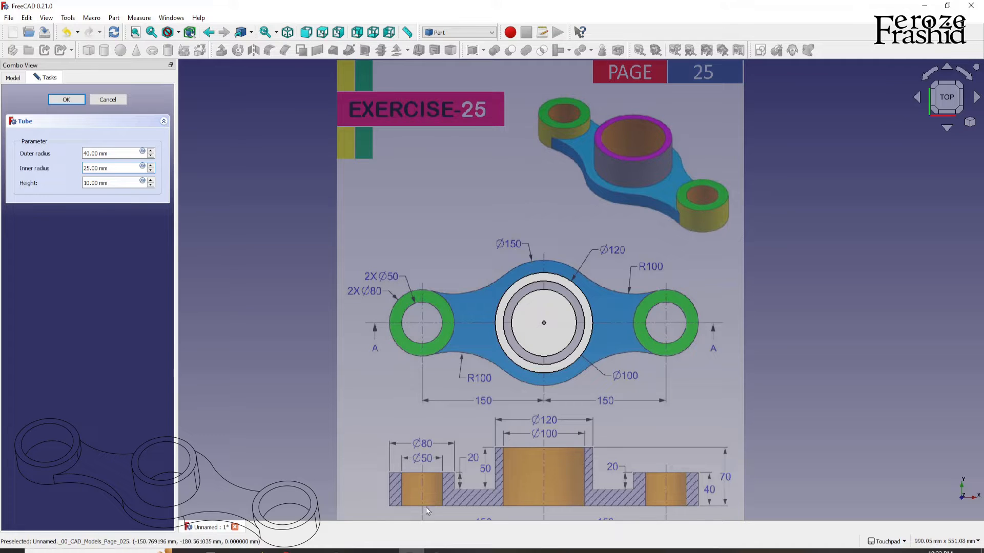
pyautogui.click(85, 183)
pyautogui.click(66, 99)
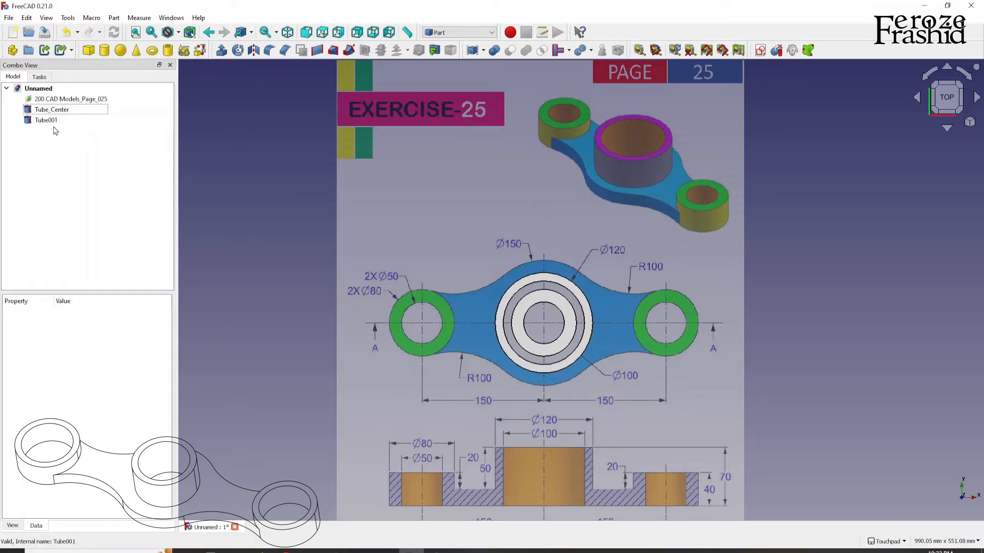
# Step: Rename the new smaller tube as Tube_Left and clear the selection
pyautogui.click(52, 121)
pyautogui.click(53, 121)
pyautogui.click(62, 120)
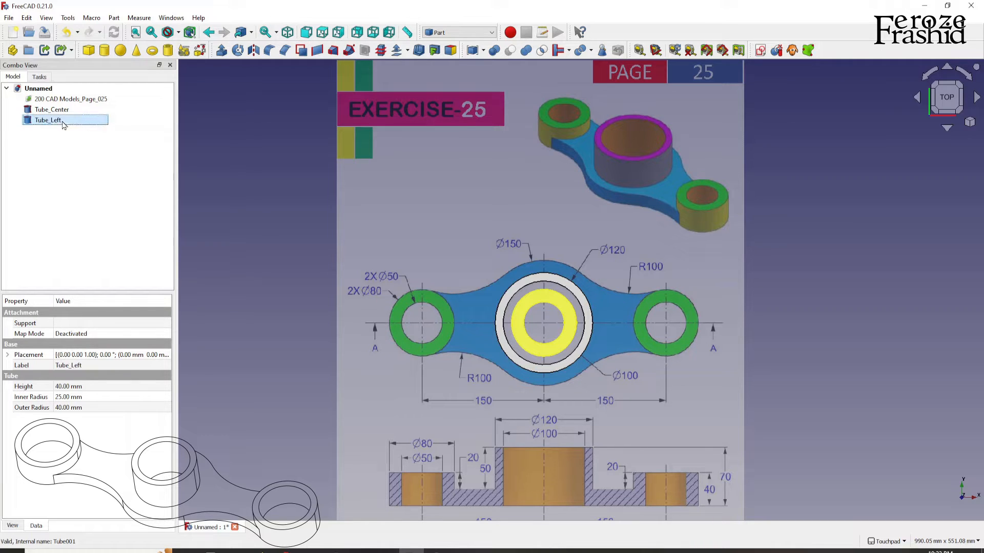
pyautogui.click(243, 276)
# Step: Expand the placement of Tube_Left down to its x, y and z position coordinates
pyautogui.keyDown('alt'); pyautogui.moveTo(529, 382); pyautogui.dragTo(505, 325); pyautogui.keyUp('alt')
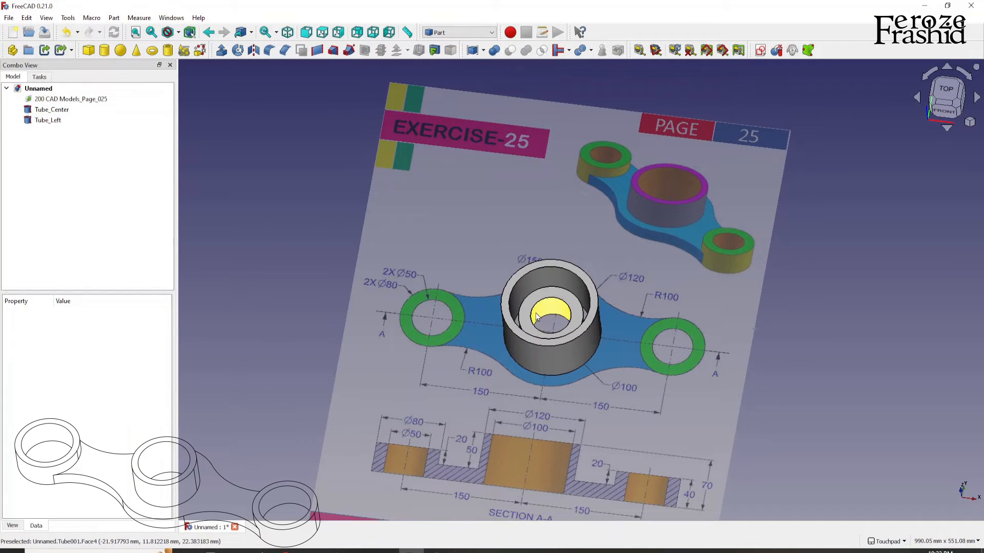
pyautogui.click(51, 121)
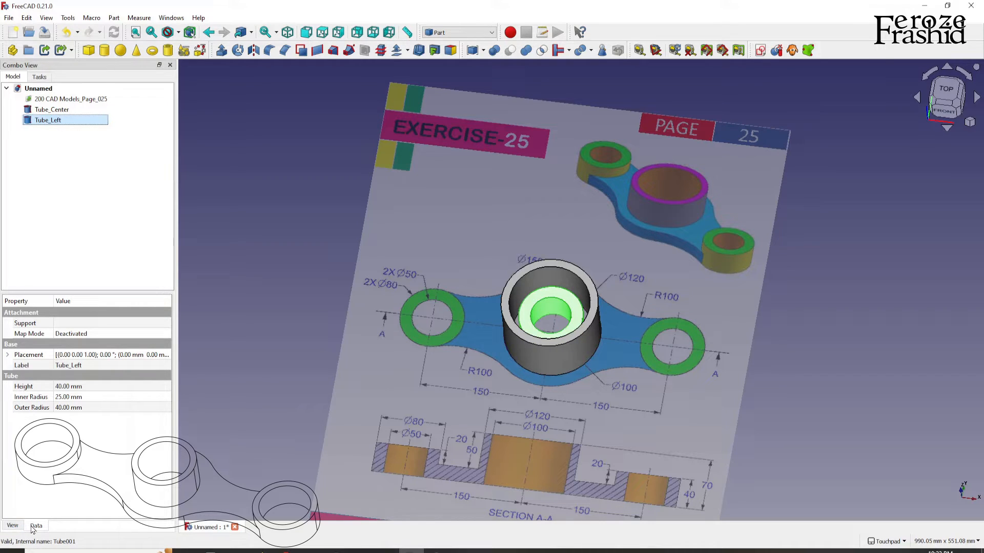
pyautogui.click(8, 355)
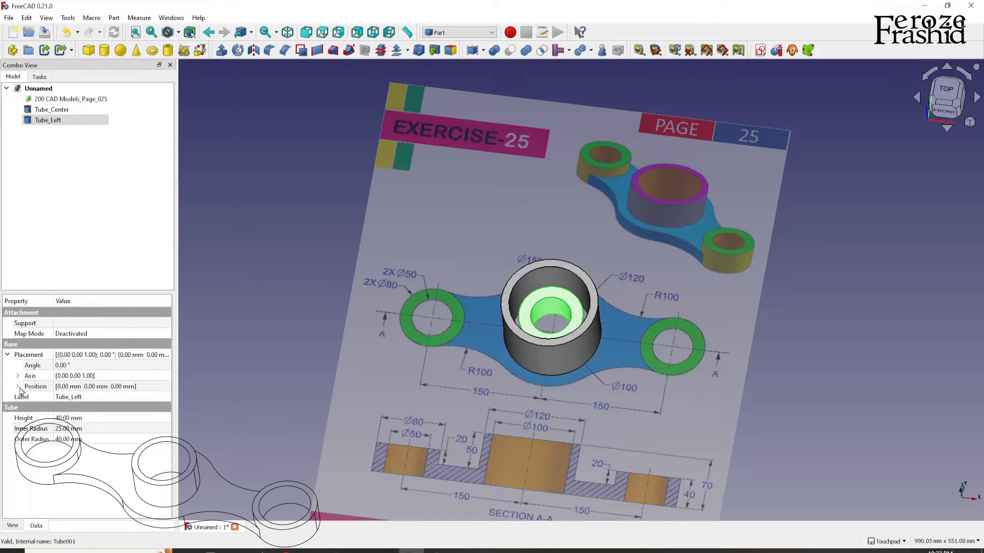
pyautogui.click(8, 356)
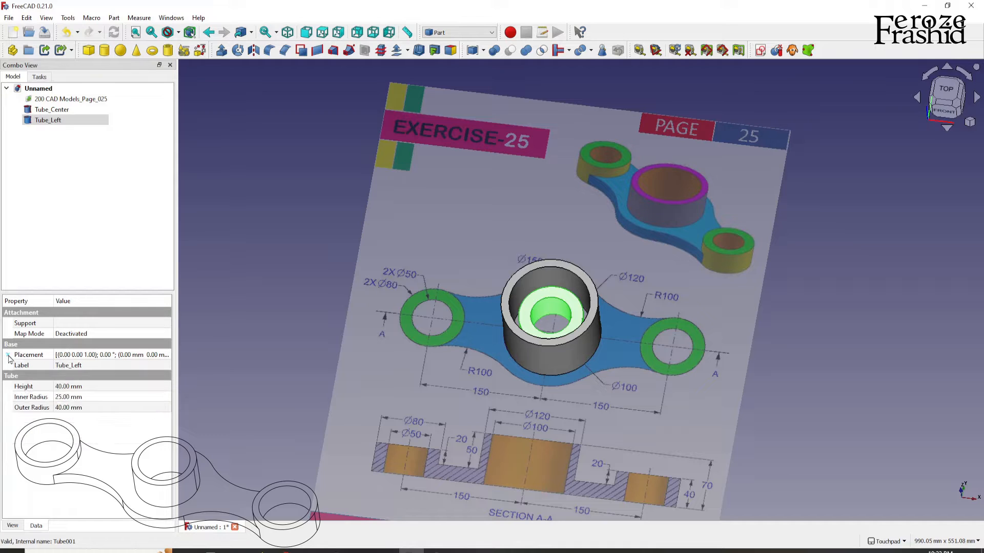
pyautogui.click(8, 356)
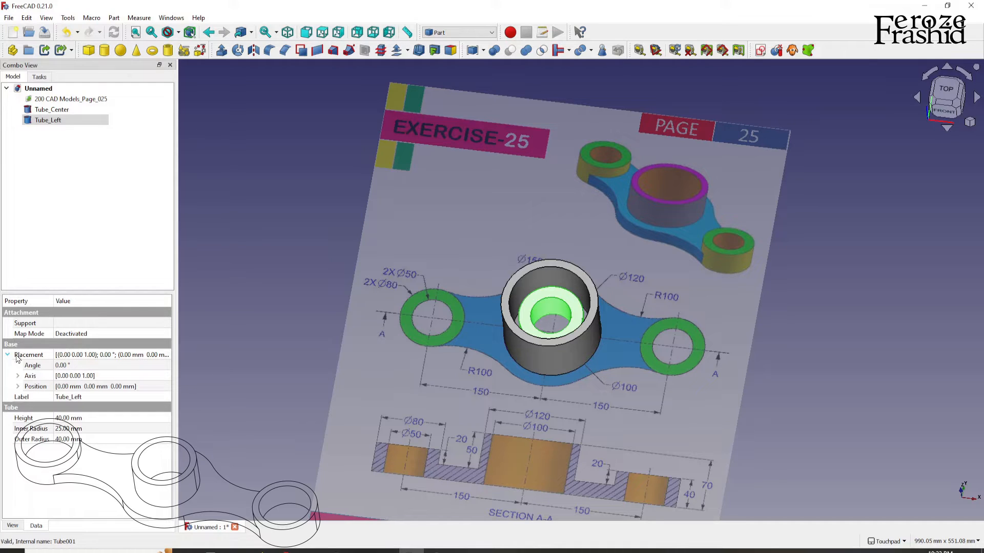
pyautogui.click(19, 388)
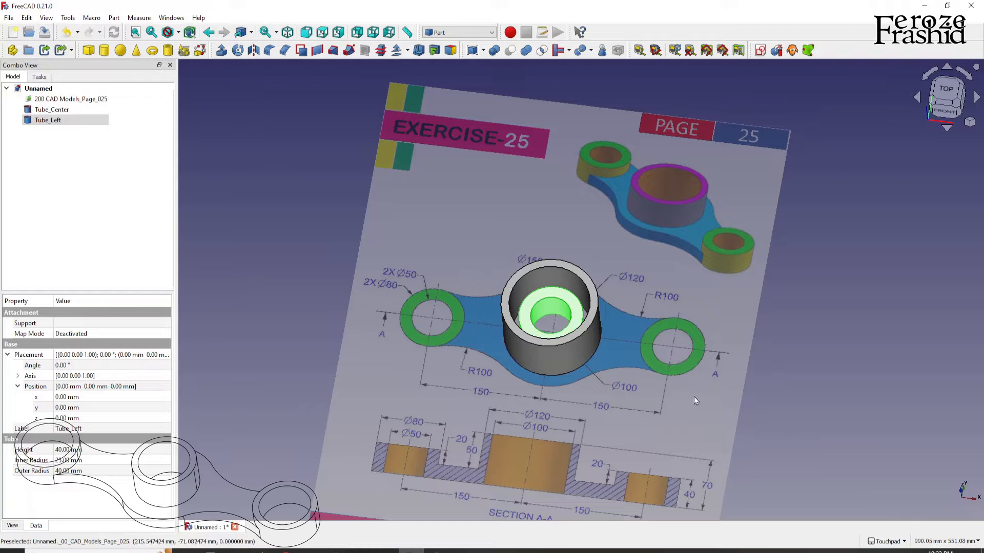
# Step: Move Tube_Left onto the left end ring of the reference image by setting its x position to -150 mm
pyautogui.moveTo(549, 359)
pyautogui.keyDown('shift'); pyautogui.mouseDown()
pyautogui.moveTo(572, 307)
pyautogui.moveTo(574, 357)
pyautogui.moveTo(579, 257)
pyautogui.moveTo(584, 271)
pyautogui.mouseUp(); pyautogui.keyUp('shift')
pyautogui.click(947, 130)
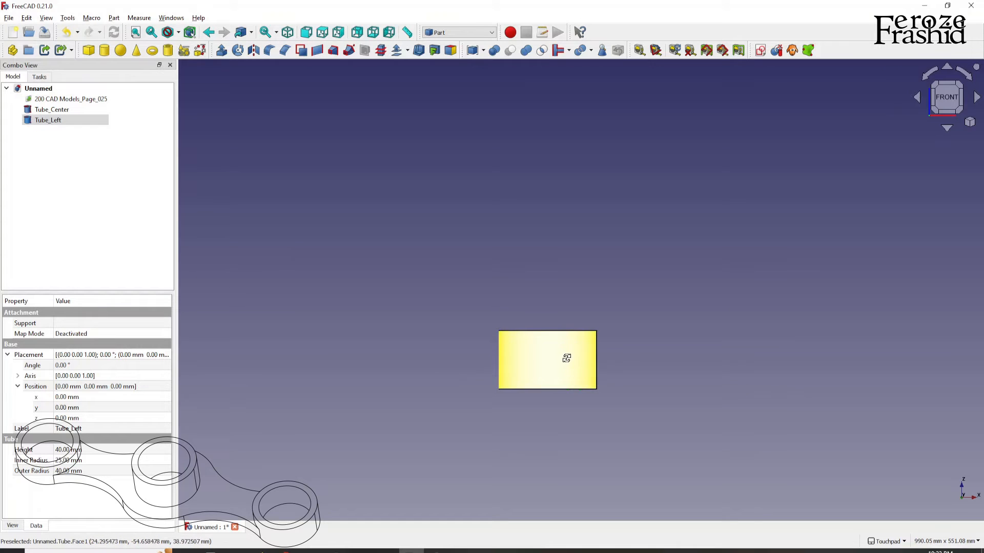
pyautogui.keyDown('shift'); pyautogui.moveTo(566, 358); pyautogui.dragTo(559, 408); pyautogui.keyUp('shift')
pyautogui.press('2')
pyautogui.click(67, 399)
pyautogui.click(66, 398)
pyautogui.scroll(-14, 66, 397)
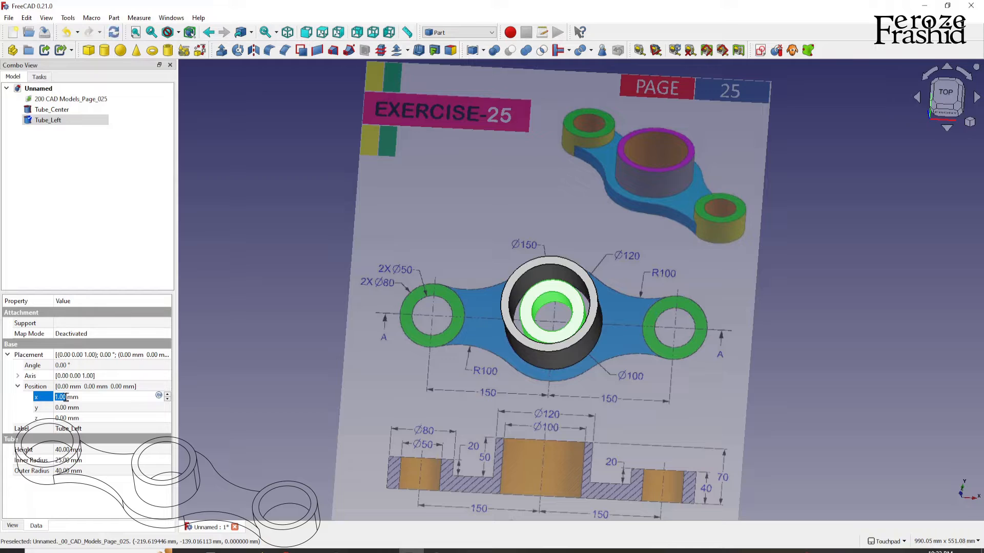
pyautogui.scroll(-20, 66, 398)
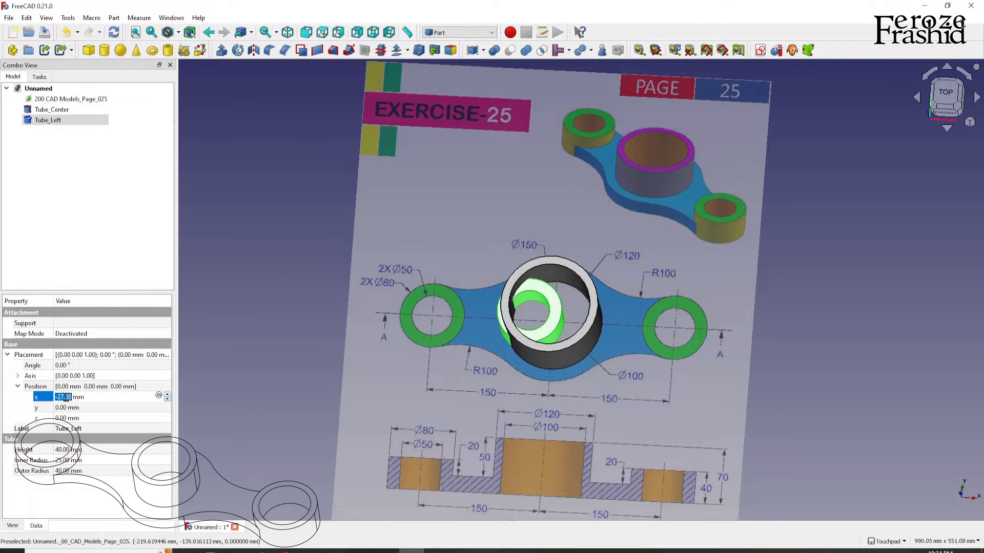
pyautogui.scroll(-10, 66, 397)
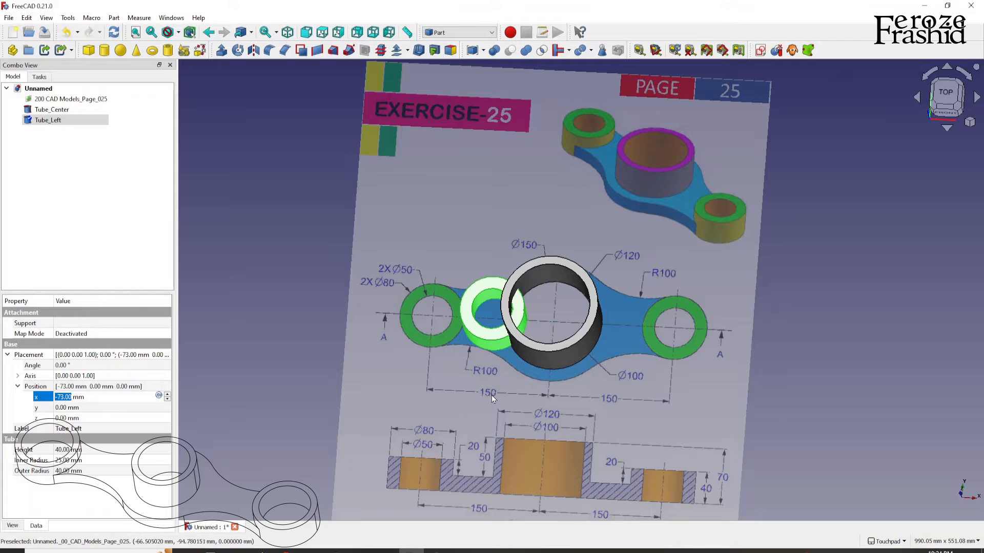
pyautogui.write('-150')
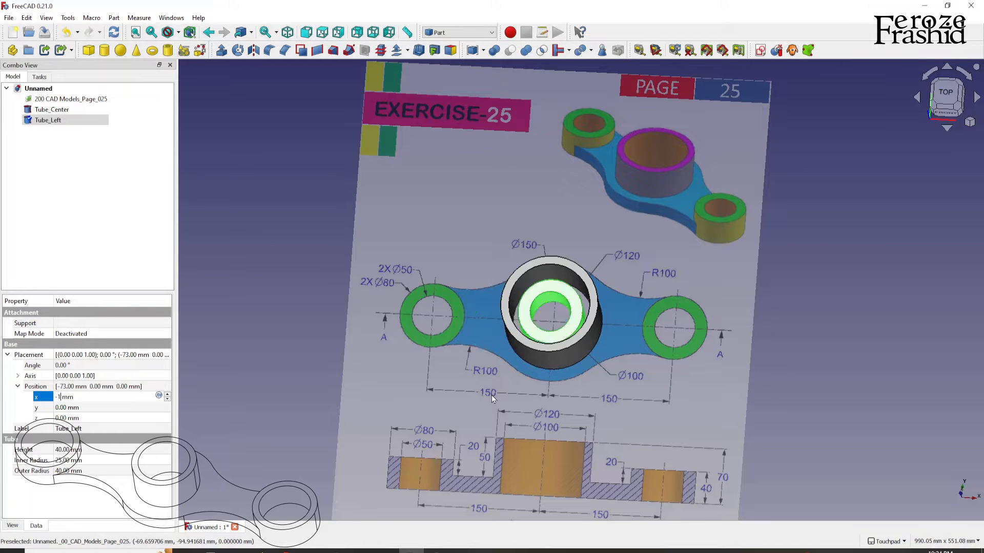
pyautogui.press('Return')
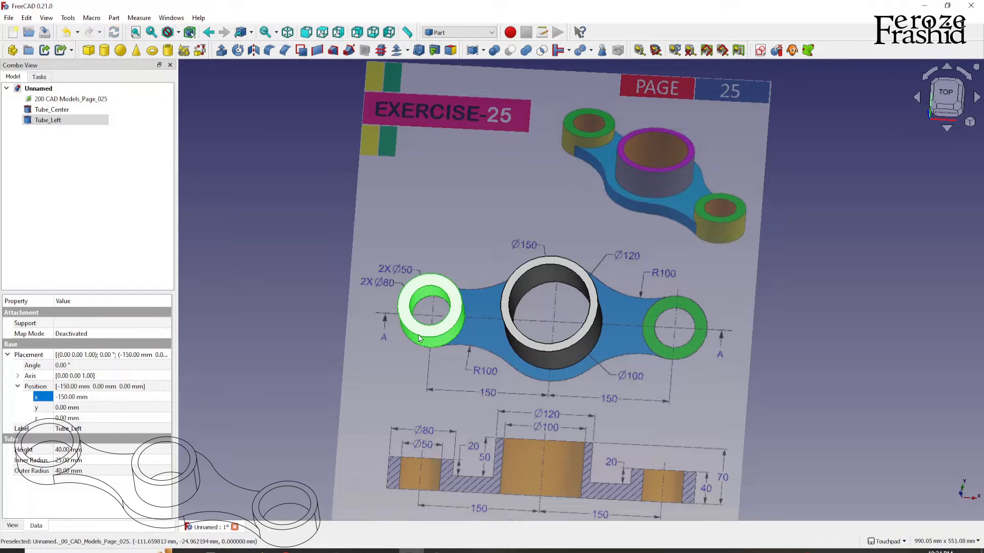
# Step: Duplicate Tube_Left and rename the copy as Tube_Right
pyautogui.click(68, 139)
pyautogui.click(70, 122)
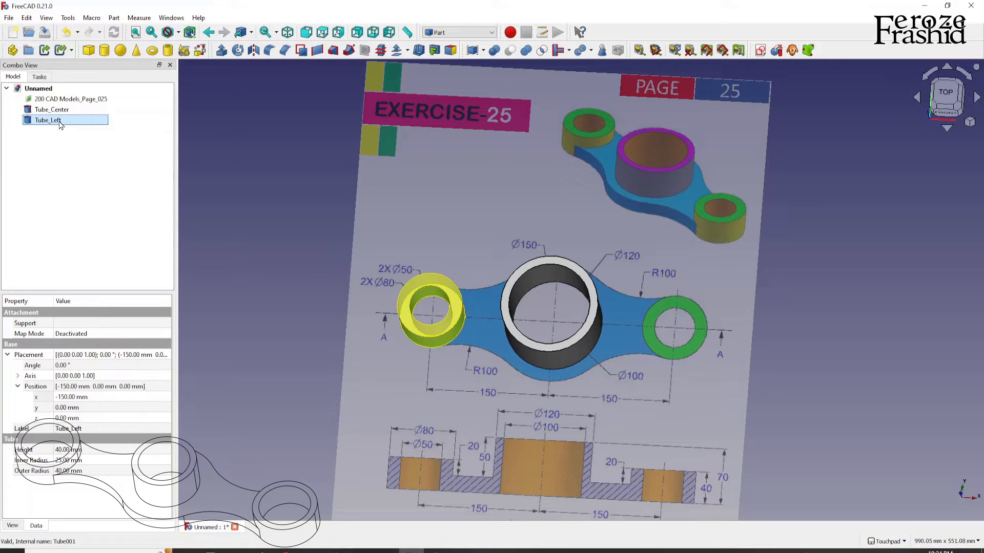
pyautogui.hotkey('ctrl', 'c')
pyautogui.hotkey('ctrl', 'v')
pyautogui.click(56, 132)
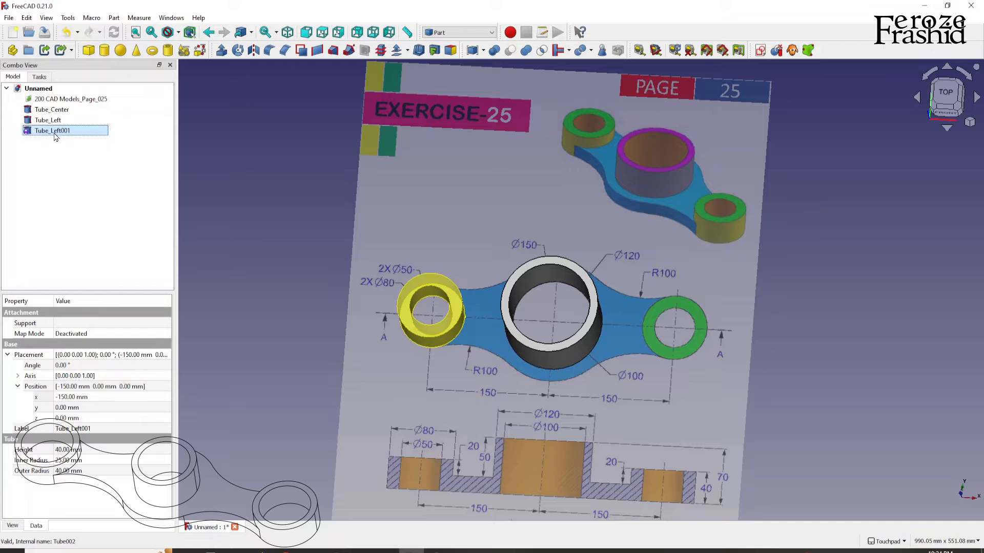
pyautogui.click(56, 133)
pyautogui.moveTo(50, 132); pyautogui.dragTo(95, 135)
pyautogui.write('Righ')
pyautogui.press('Return')
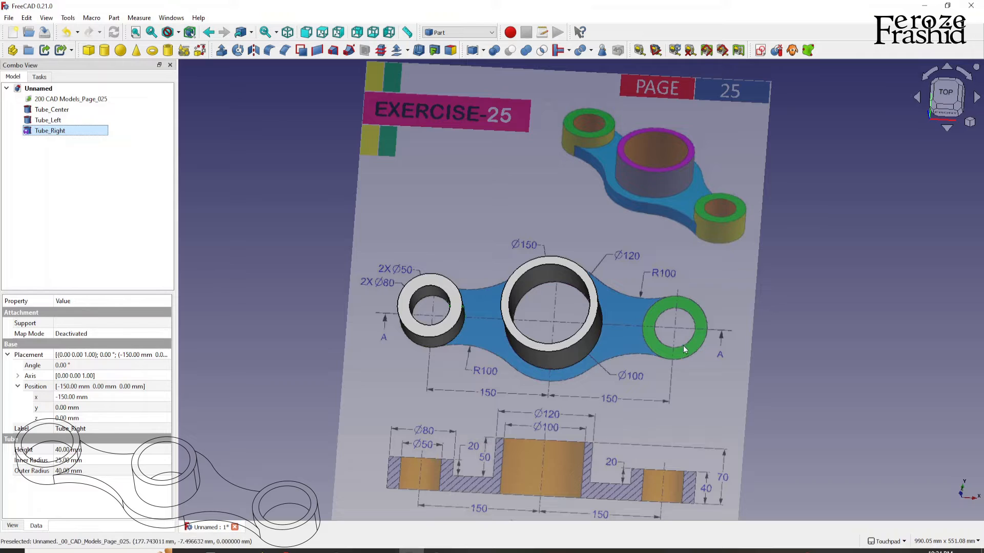
# Step: Set the x position of Tube_Right to 150 mm and clear the selection
pyautogui.click(62, 397)
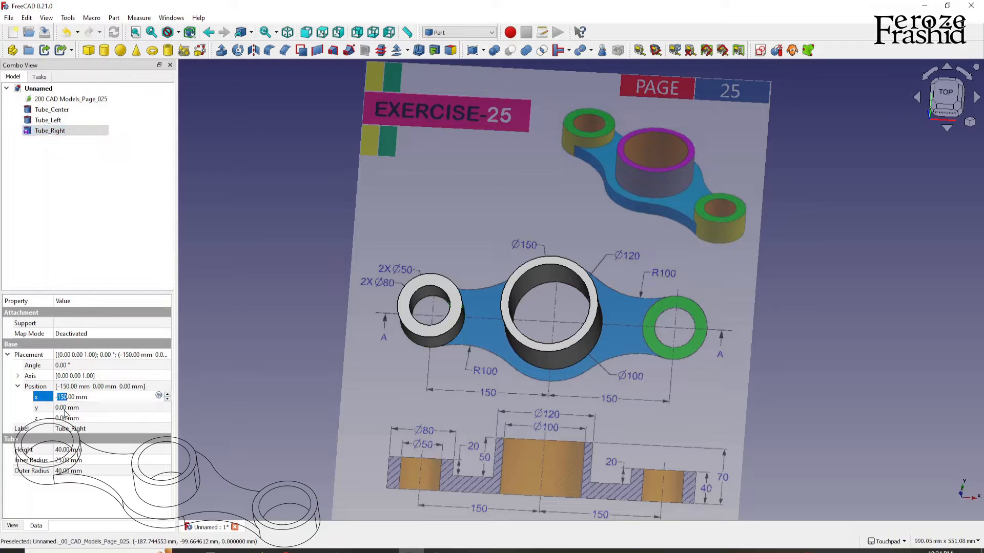
pyautogui.press('Left')
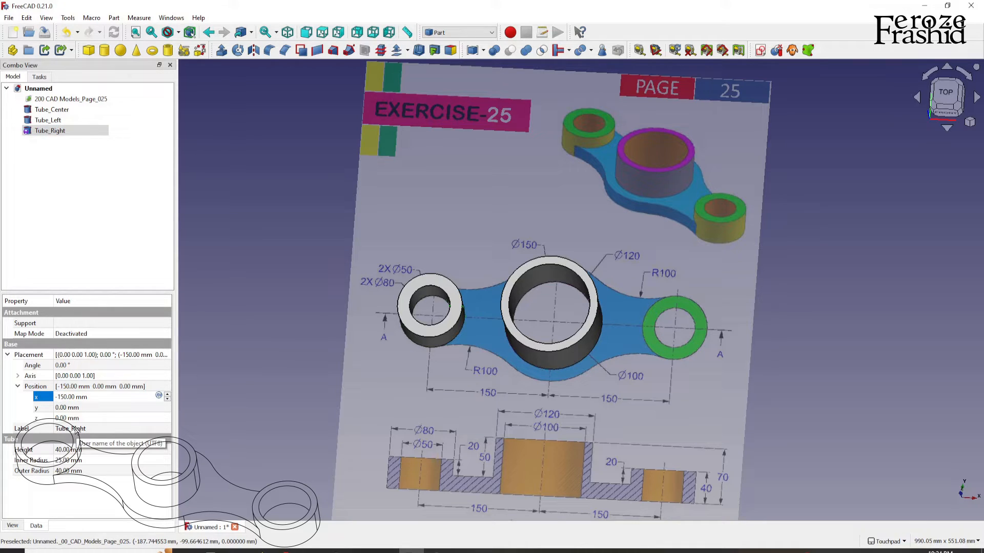
pyautogui.press('BackSpace')
pyautogui.press('Return')
pyautogui.click(329, 346)
# Step: Examine the three tubes against the reference image and review the available cut, join and split operations
pyautogui.moveTo(610, 390)
pyautogui.keyDown('shift'); pyautogui.mouseDown()
pyautogui.moveTo(581, 327)
pyautogui.moveTo(461, 404)
pyautogui.moveTo(509, 368)
pyautogui.moveTo(638, 382)
pyautogui.mouseUp(); pyautogui.keyUp('shift')
pyautogui.keyDown('alt'); pyautogui.moveTo(589, 330); pyautogui.dragTo(578, 349); pyautogui.keyUp('alt')
pyautogui.scroll(-2, 553, 369)
pyautogui.scroll(2, 552, 364)
pyautogui.scroll(2, 548, 333)
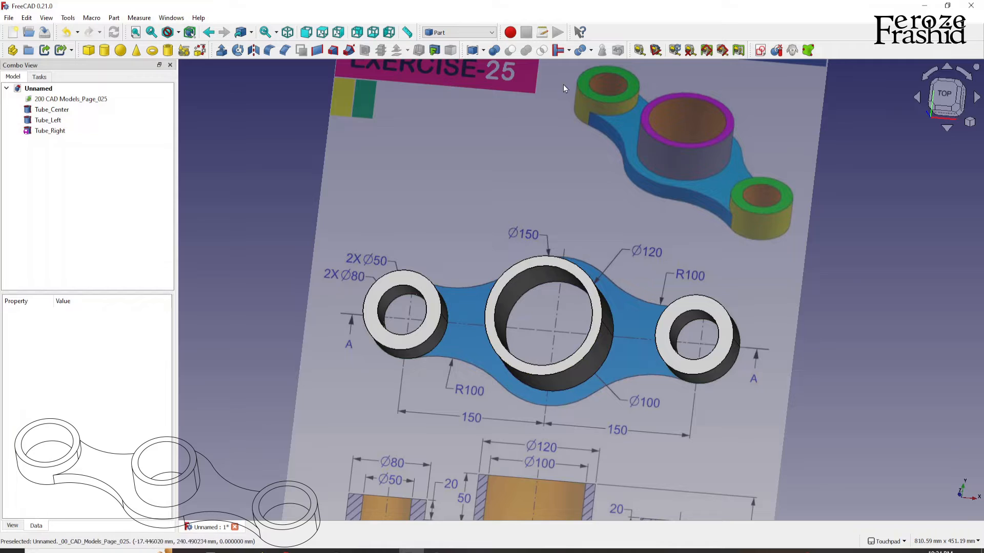
pyautogui.keyDown('alt'); pyautogui.moveTo(635, 342); pyautogui.dragTo(594, 361); pyautogui.keyUp('alt')
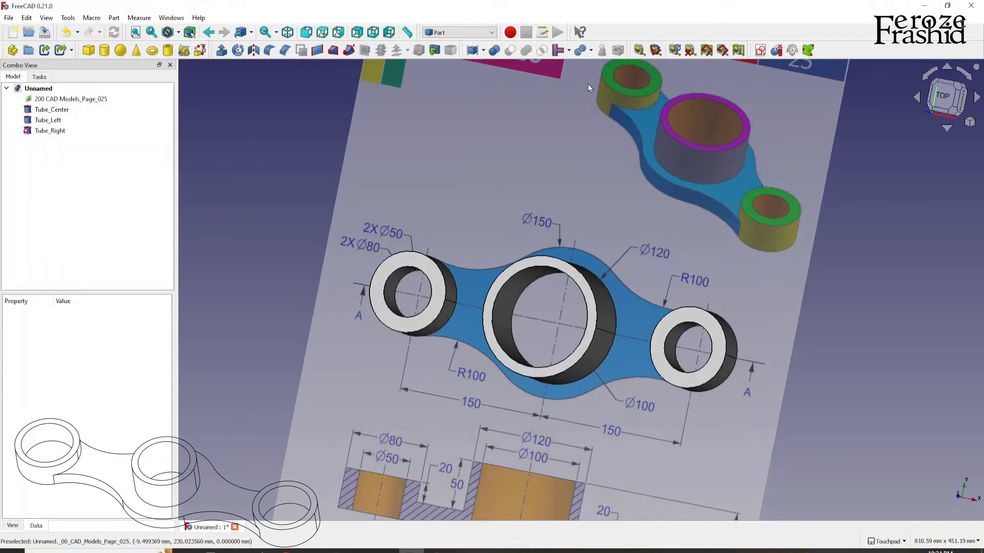
pyautogui.click(568, 51)
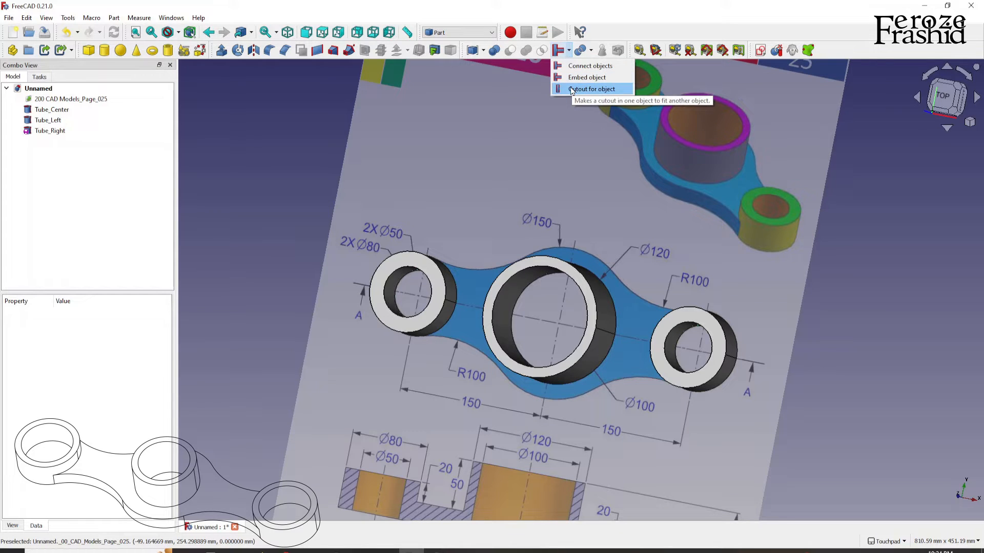
pyautogui.click(512, 55)
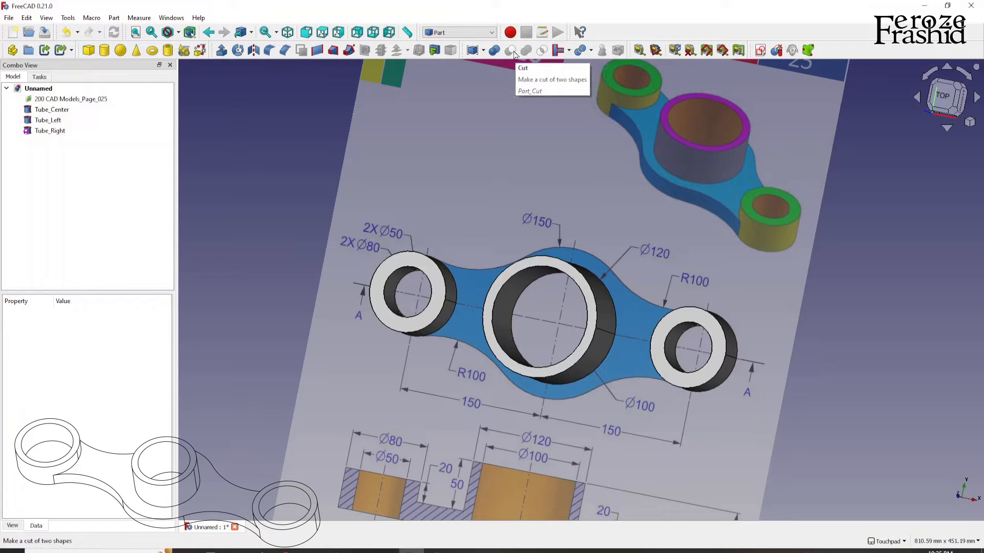
pyautogui.click(569, 51)
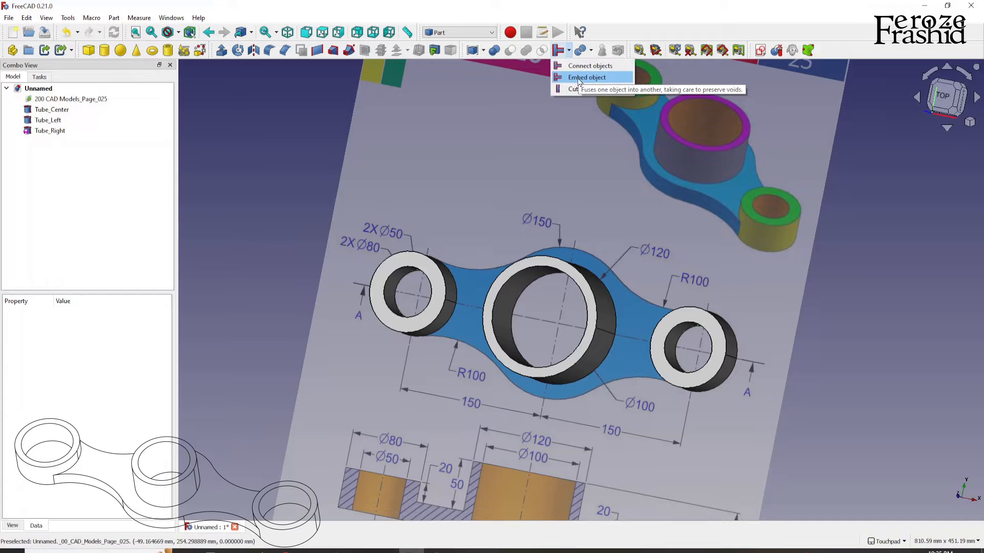
pyautogui.click(591, 53)
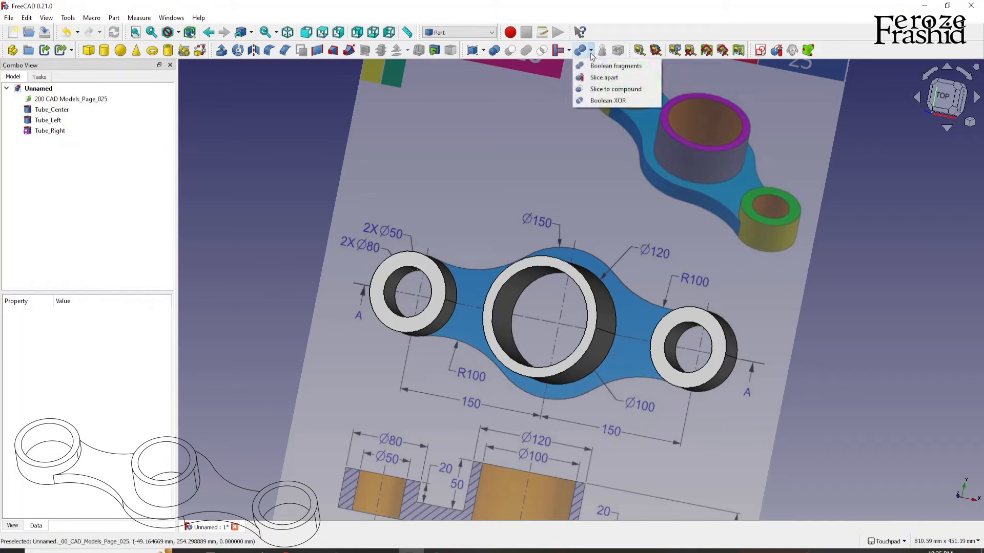
pyautogui.click(521, 80)
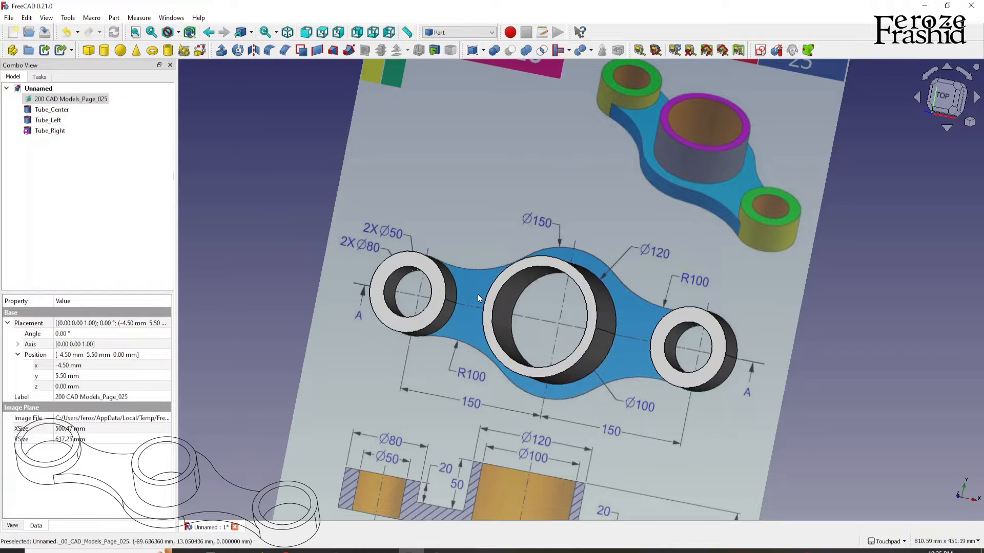
pyautogui.moveTo(625, 303)
pyautogui.keyDown('shift'); pyautogui.mouseDown()
pyautogui.moveTo(610, 303)
pyautogui.moveTo(638, 299)
pyautogui.mouseUp(); pyautogui.keyUp('shift')
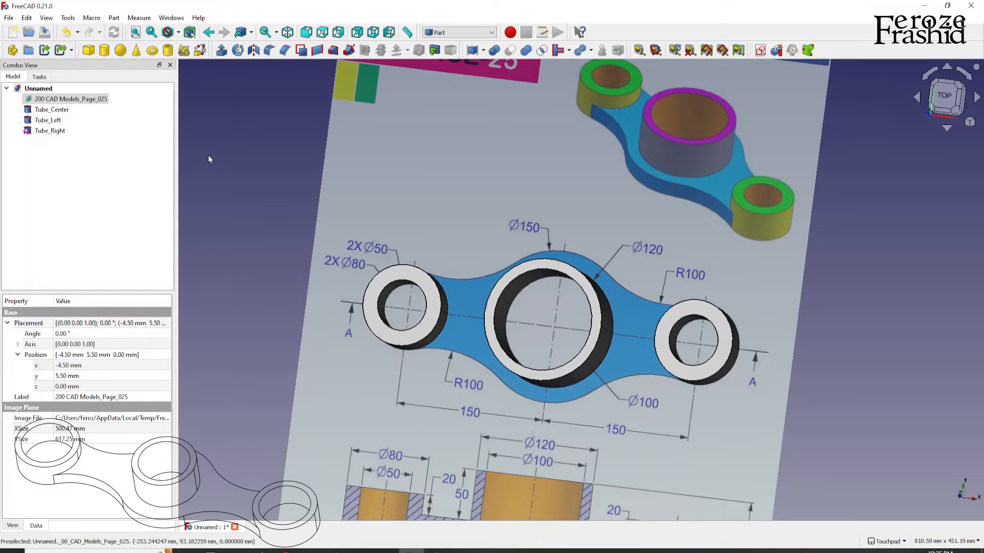
pyautogui.click(85, 154)
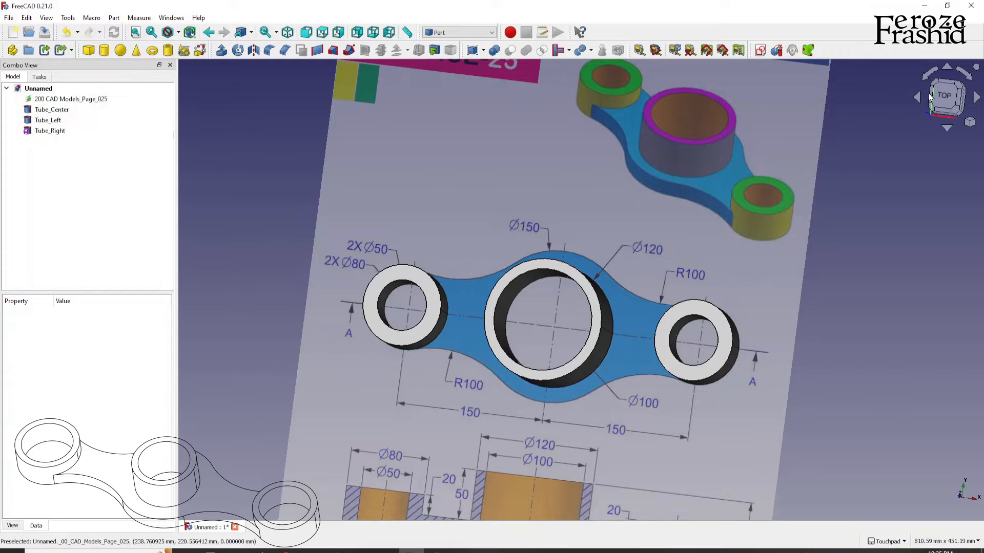
# Step: Create a sketch on the XY plane and reference the outer edges of the middle and right tubes as external geometry
pyautogui.click(944, 95)
pyautogui.click(758, 50)
pyautogui.click(472, 320)
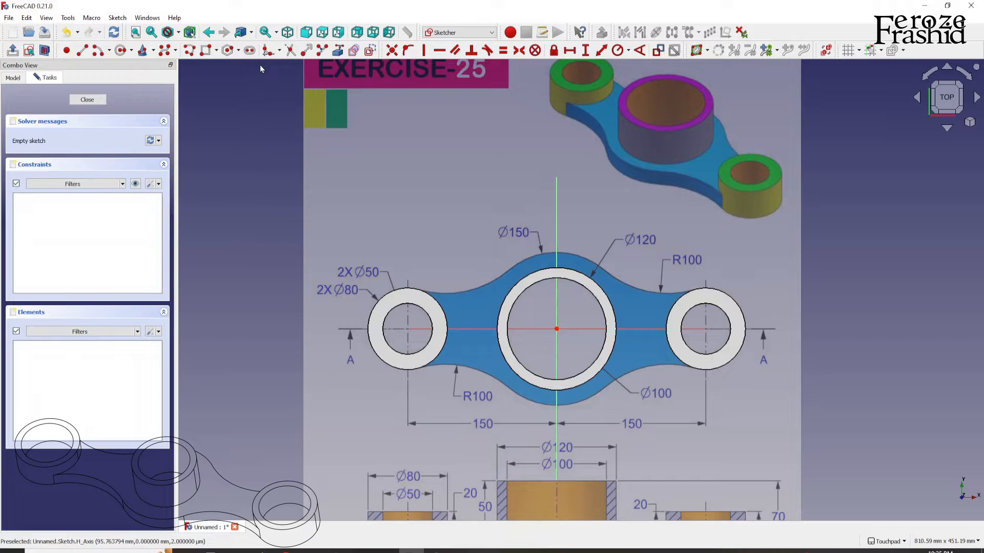
pyautogui.click(588, 277)
pyautogui.click(678, 306)
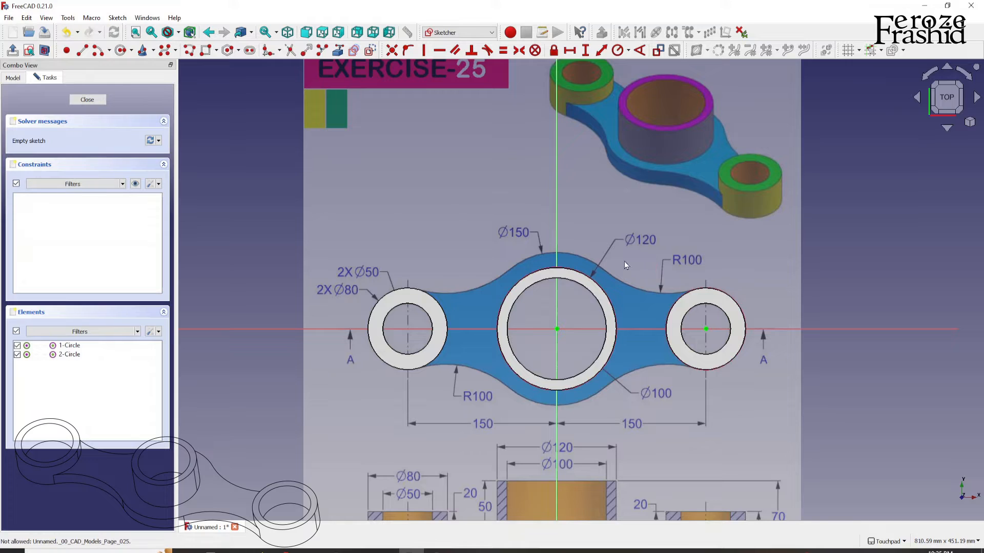
# Step: Show the section view and sketch an origin-centred arc of about 75 mm radius from the vertical axis along the web's upper edge
pyautogui.click(49, 53)
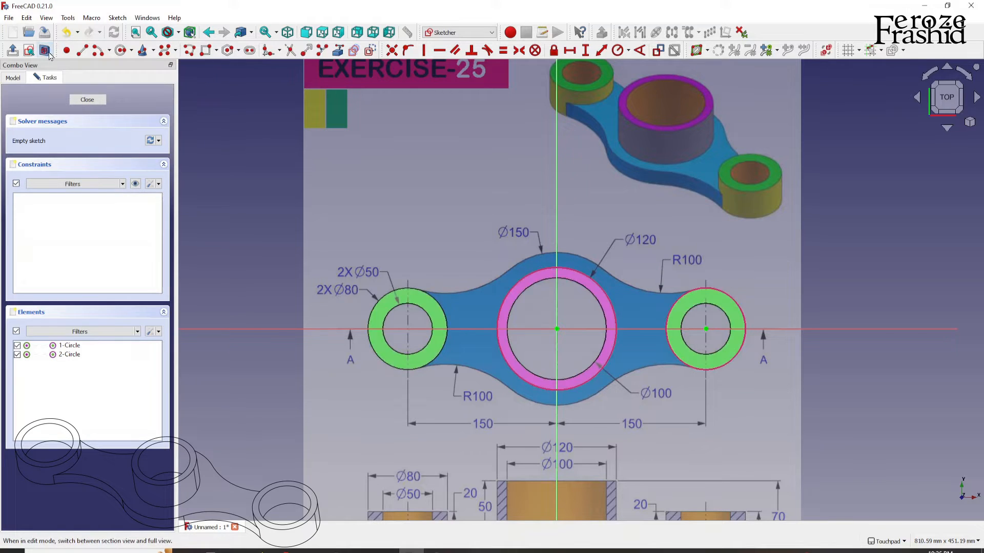
pyautogui.scroll(2, 631, 274)
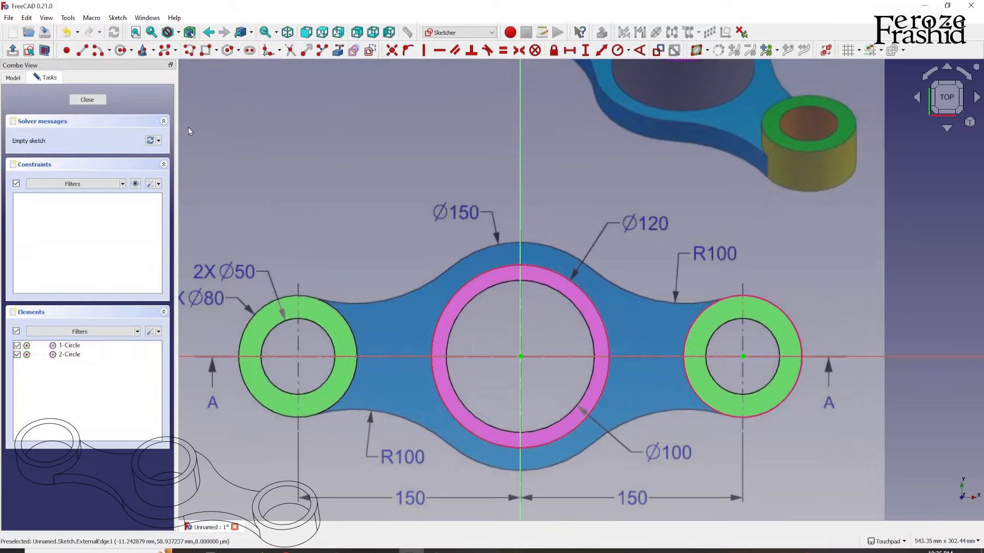
pyautogui.click(95, 51)
pyautogui.click(520, 356)
pyautogui.click(520, 246)
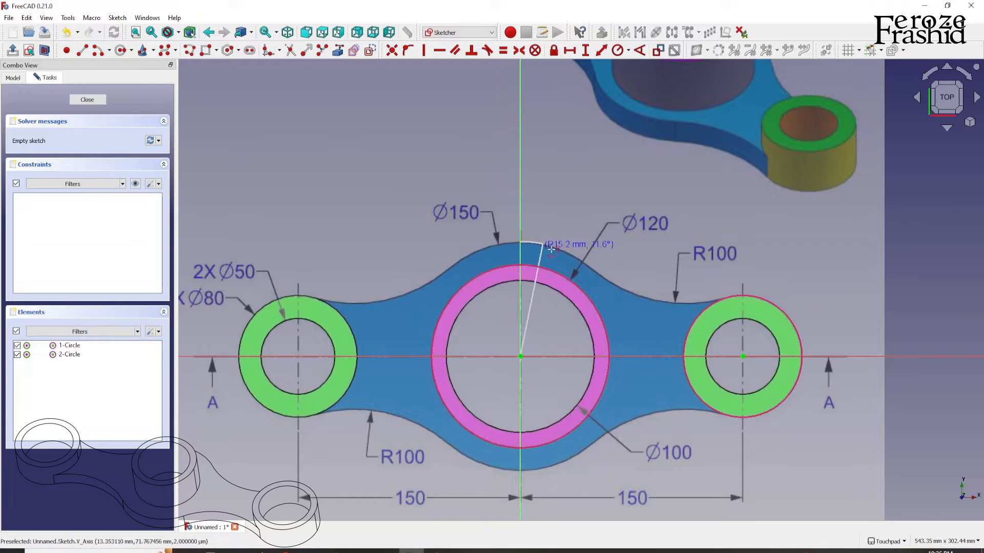
pyautogui.click(585, 263)
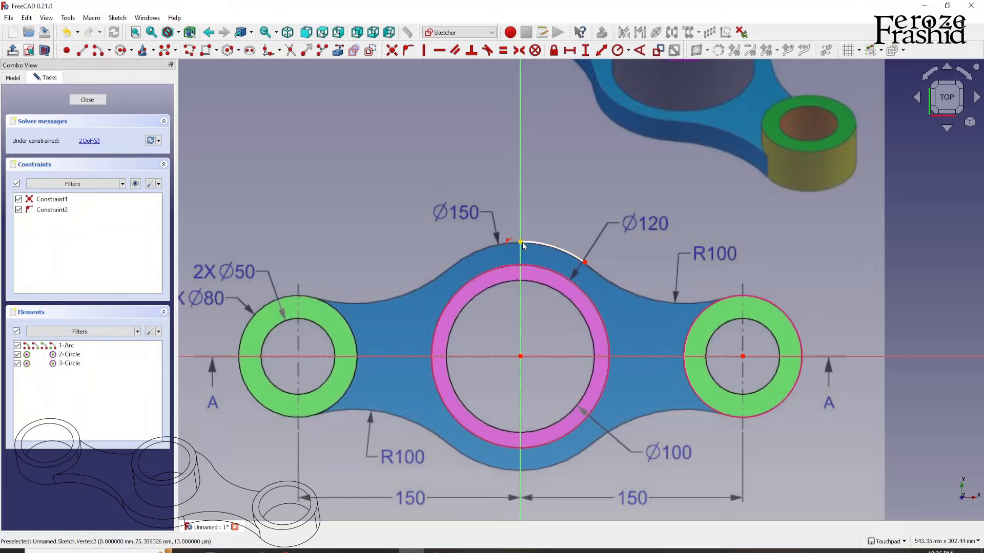
pyautogui.click(521, 242)
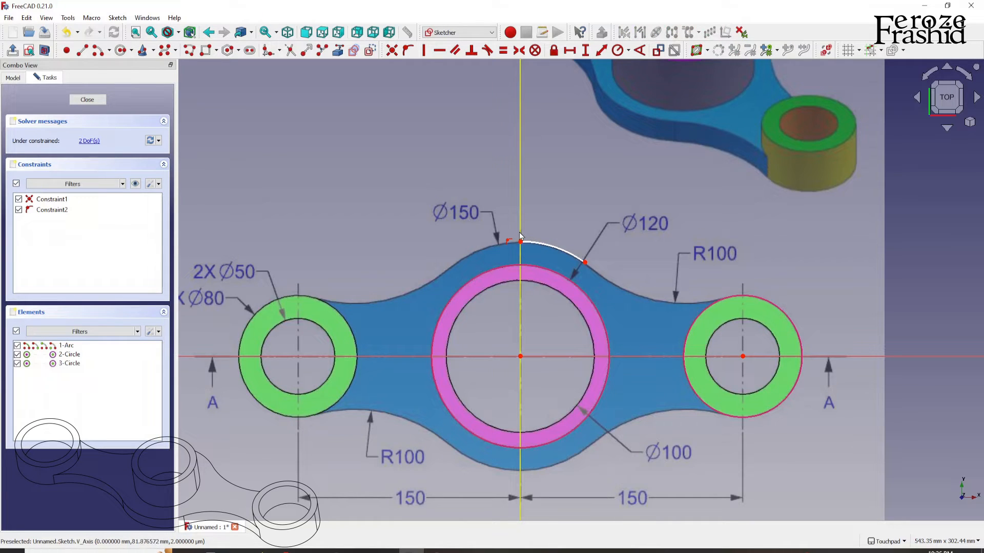
# Step: Draw a three-point arc from the first arc's free end to the right tube's outer circle, following the R100 curve
pyautogui.click(109, 50)
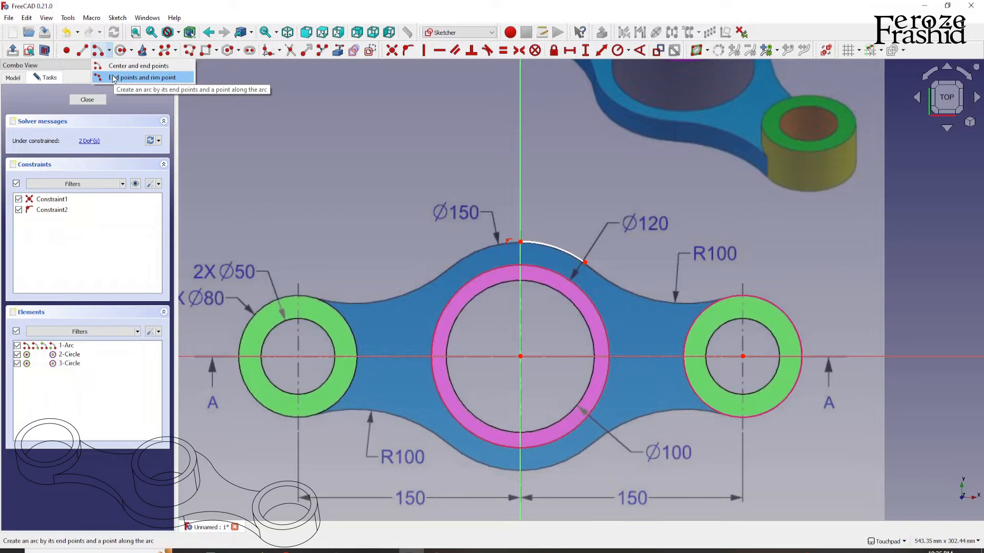
pyautogui.click(111, 77)
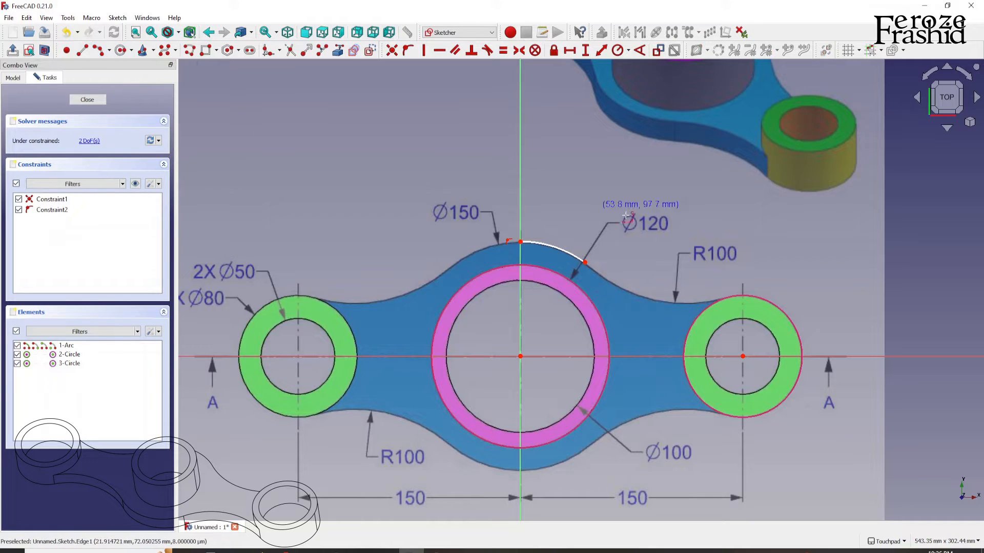
pyautogui.click(586, 263)
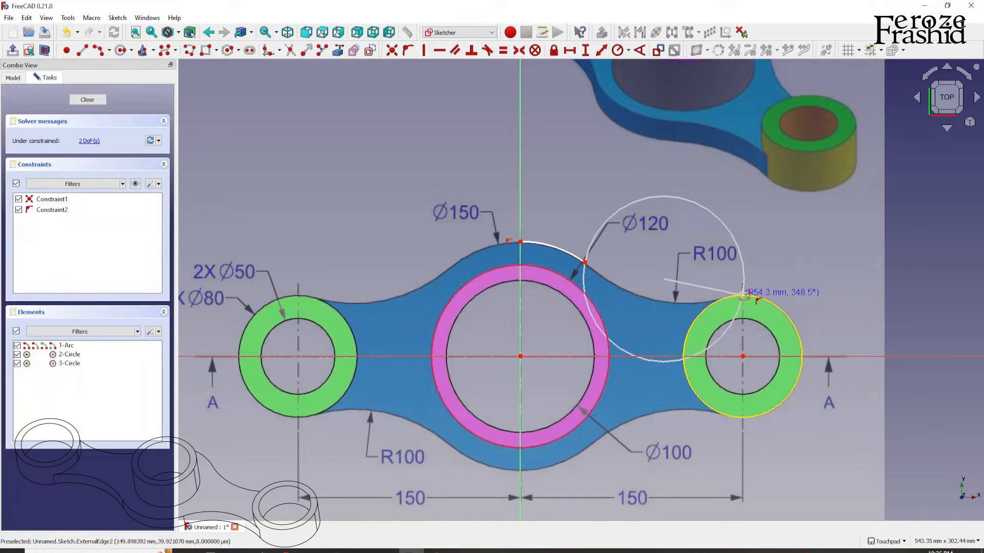
pyautogui.click(724, 301)
pyautogui.click(657, 300)
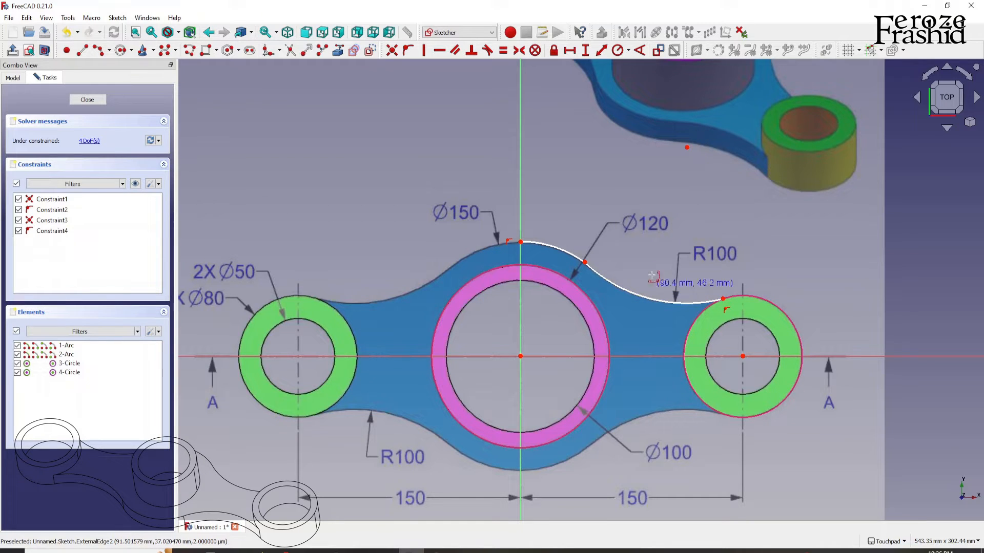
# Step: Draw a quarter arc of about 64 mm radius around the middle tube and an arc around the right tube up to the concave arc's end
pyautogui.click(109, 50)
pyautogui.click(123, 75)
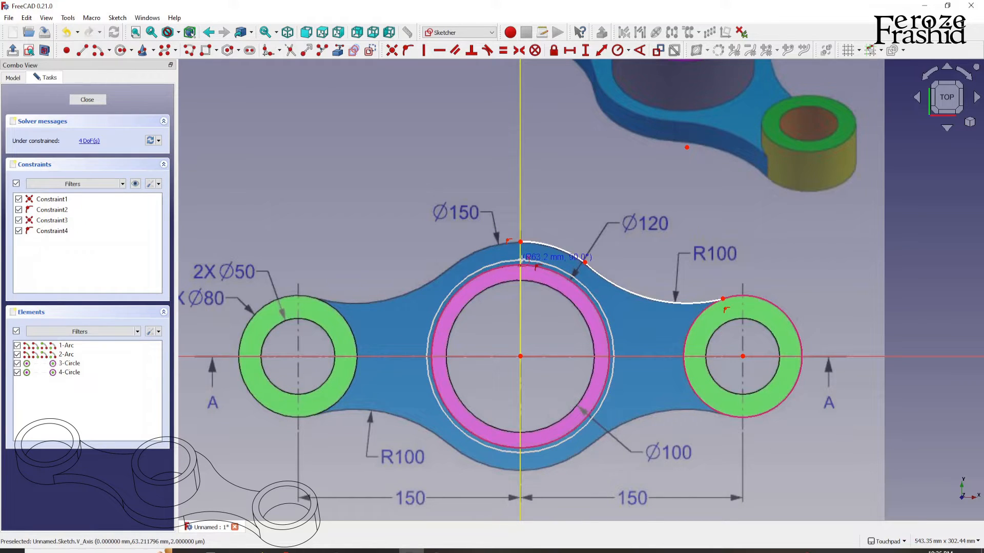
pyautogui.click(520, 261)
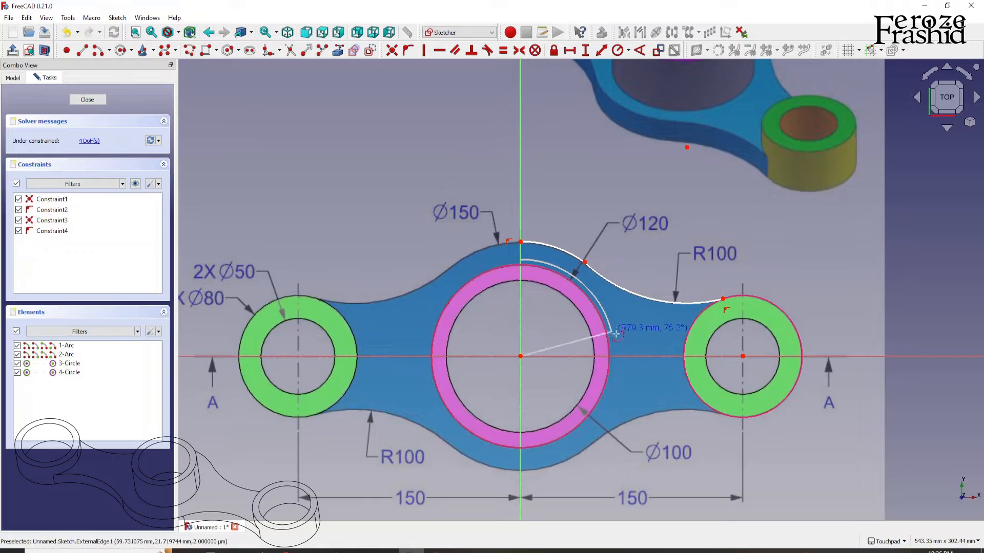
pyautogui.click(615, 356)
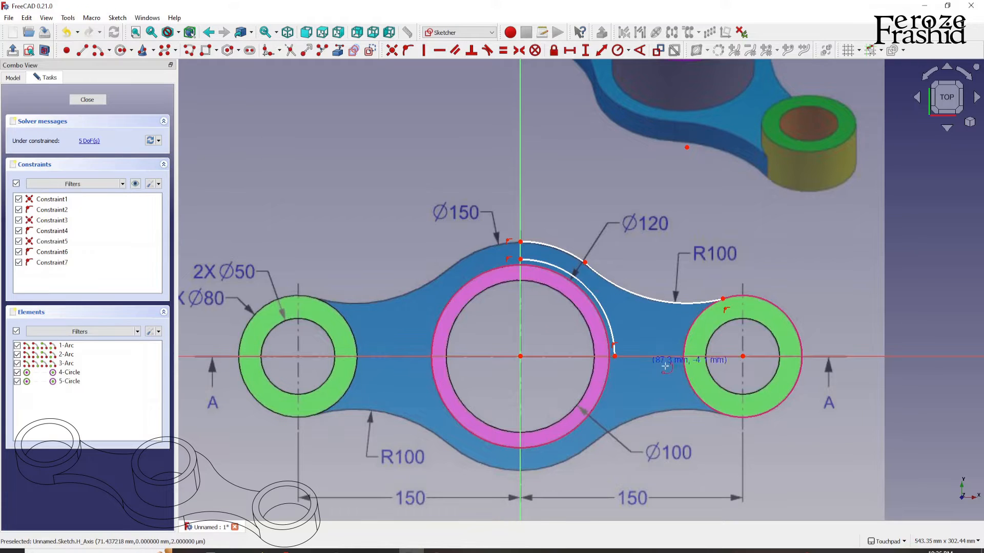
pyautogui.click(742, 356)
pyautogui.click(680, 356)
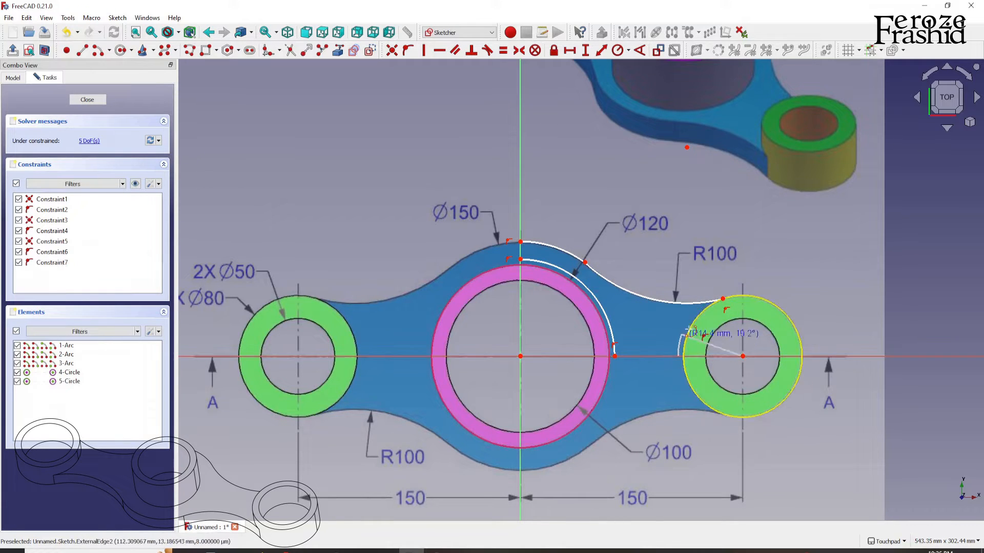
pyautogui.click(722, 298)
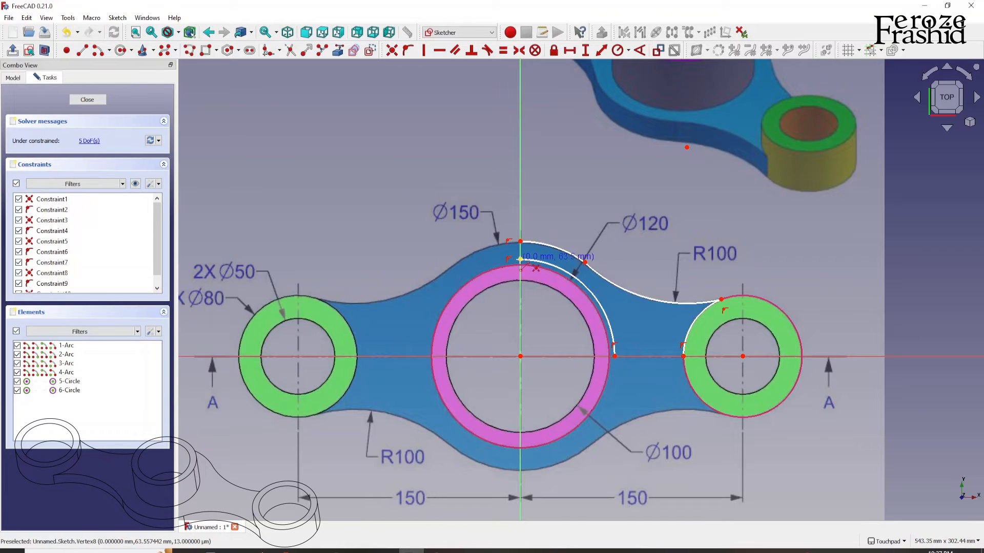
# Step: Close the quarter profile with a vertical line and a horizontal line along the axes between the open arc ends
pyautogui.click(520, 259)
pyautogui.click(615, 355)
pyautogui.click(684, 356)
pyautogui.press('Escape')
# Step: Constrain the inner quarter arc equal to the middle tube's outer circle and move the outline's corner on the right tube to test it
pyautogui.click(588, 289)
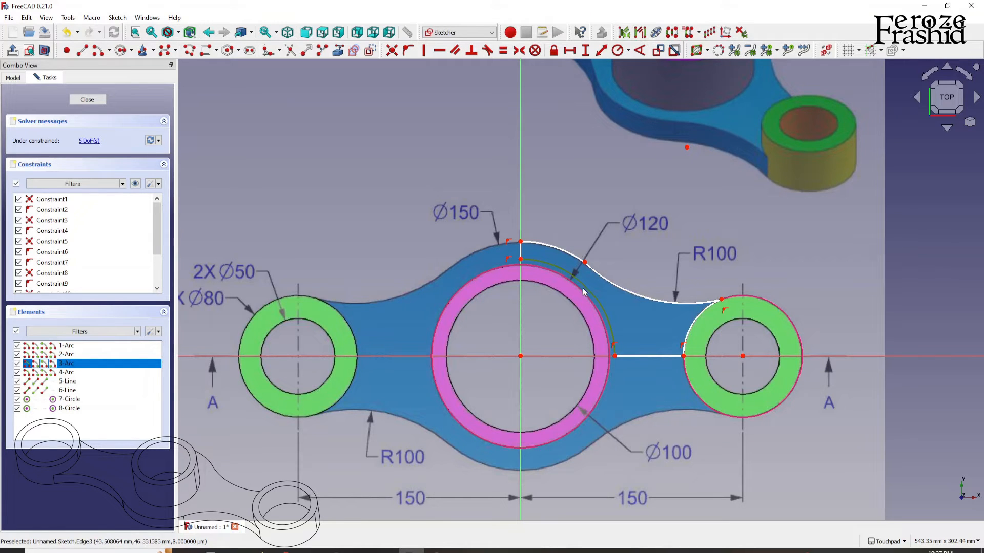
pyautogui.click(582, 292)
pyautogui.click(504, 55)
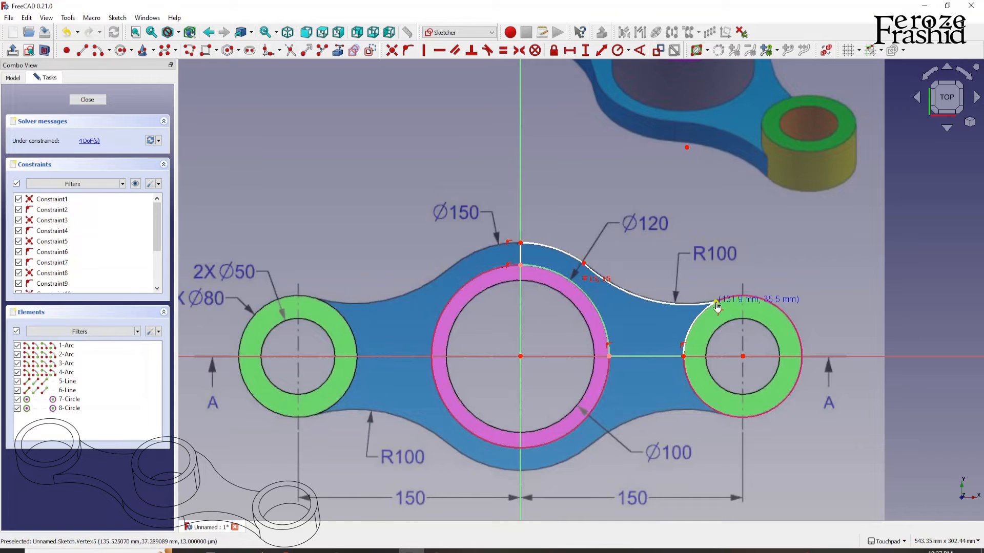
pyautogui.moveTo(724, 286); pyautogui.dragTo(698, 301)
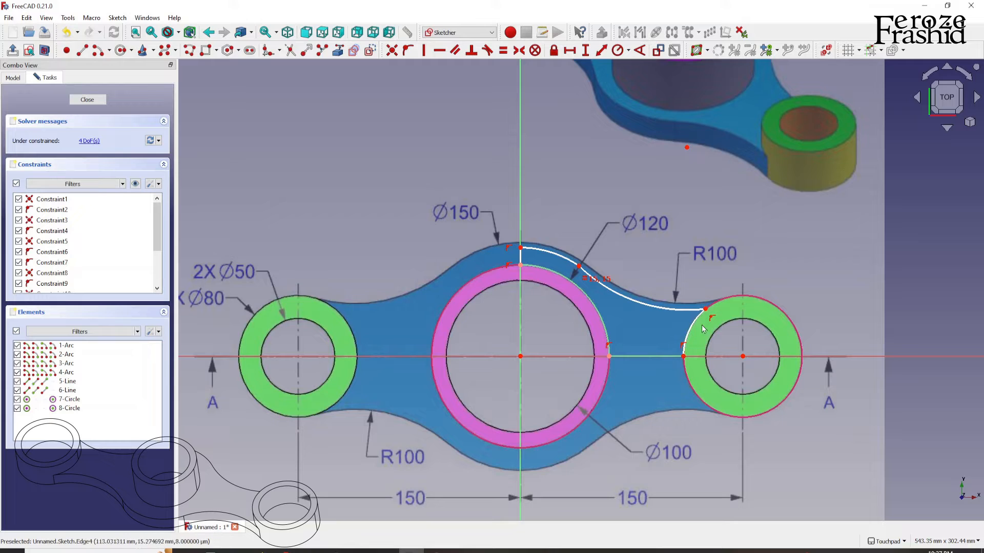
pyautogui.moveTo(704, 313); pyautogui.dragTo(708, 309)
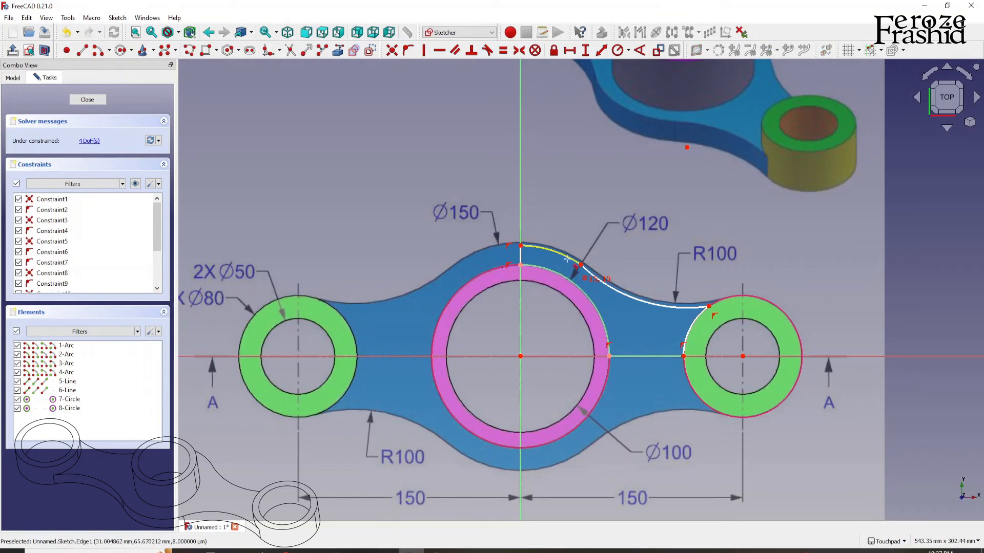
# Step: Make the upper arc tangent to the concave arc and shift the upper arc to test the connection
pyautogui.click(578, 262)
pyautogui.click(589, 271)
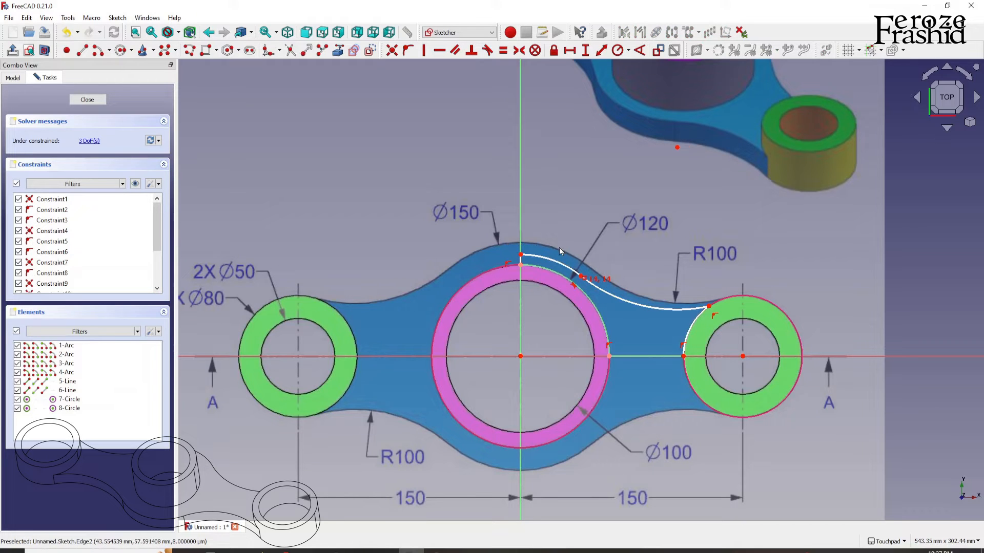
pyautogui.moveTo(546, 261); pyautogui.dragTo(547, 250)
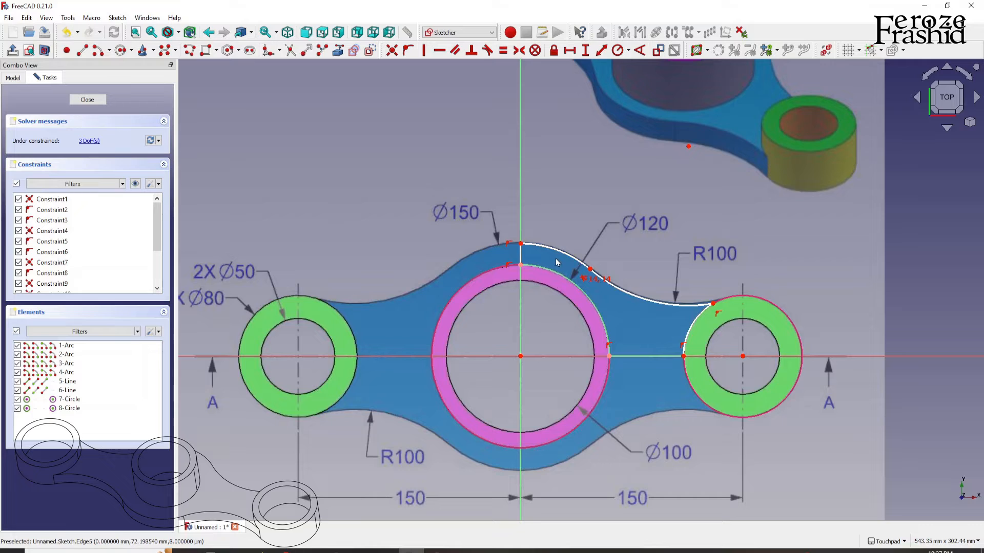
pyautogui.moveTo(525, 248); pyautogui.dragTo(527, 233)
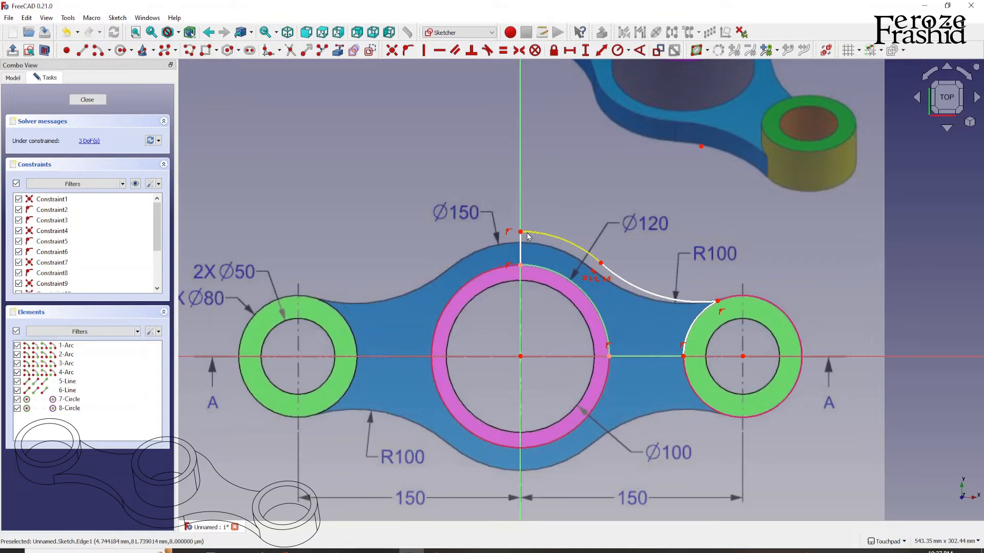
# Step: Constrain the upper arc's radius to 150/2 mm
pyautogui.click(534, 236)
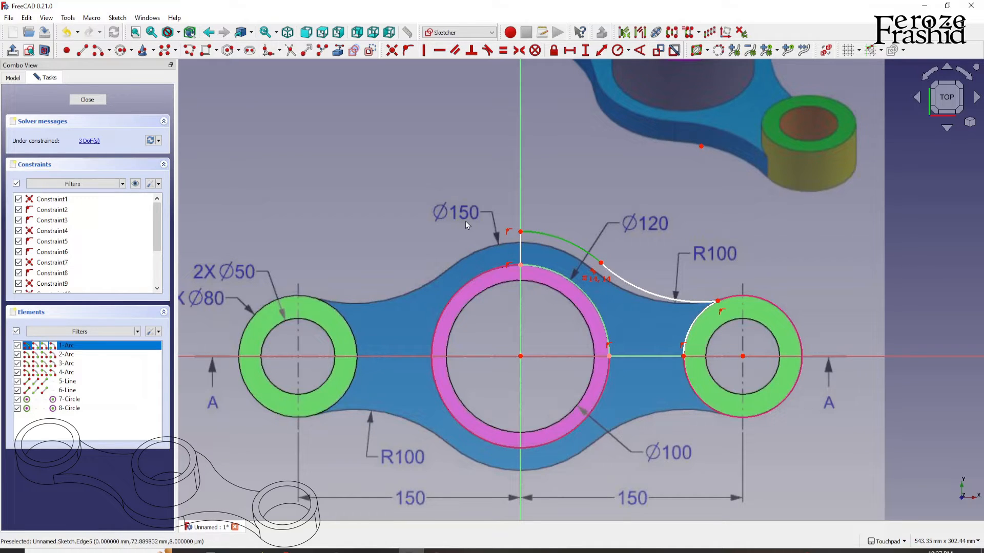
pyautogui.click(618, 53)
pyautogui.write('1')
pyautogui.write('50/2mm')
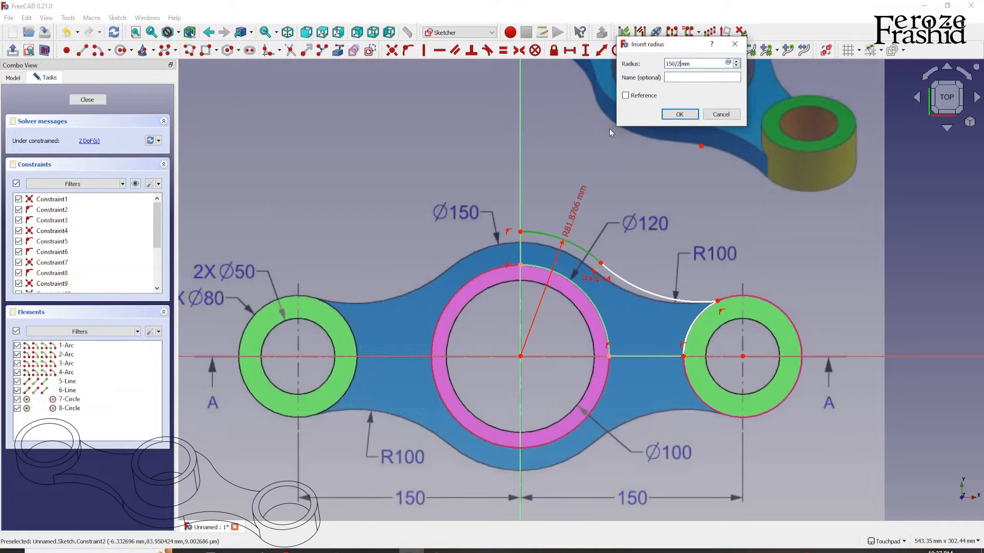
pyautogui.press('Return')
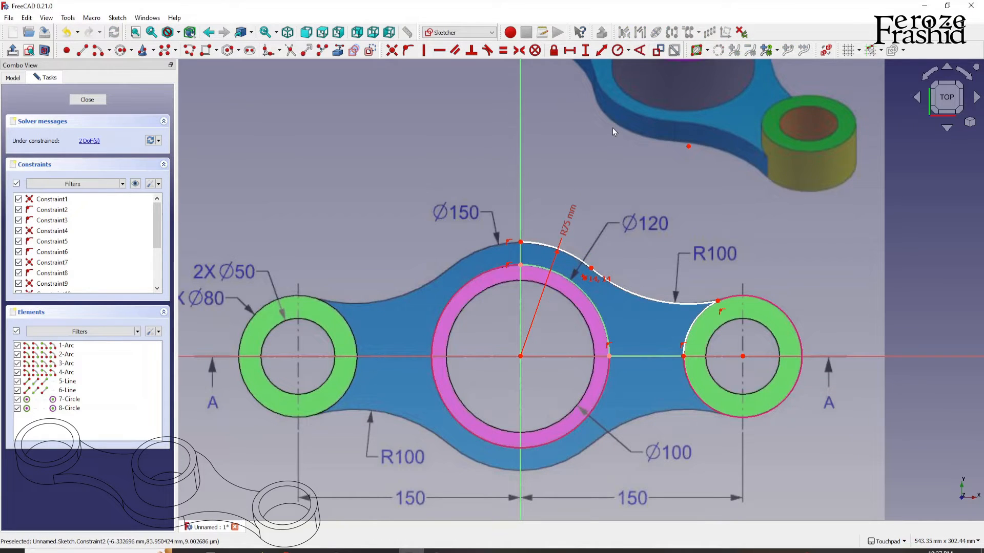
# Step: Constrain the concave arc's radius to 100 mm
pyautogui.click(629, 291)
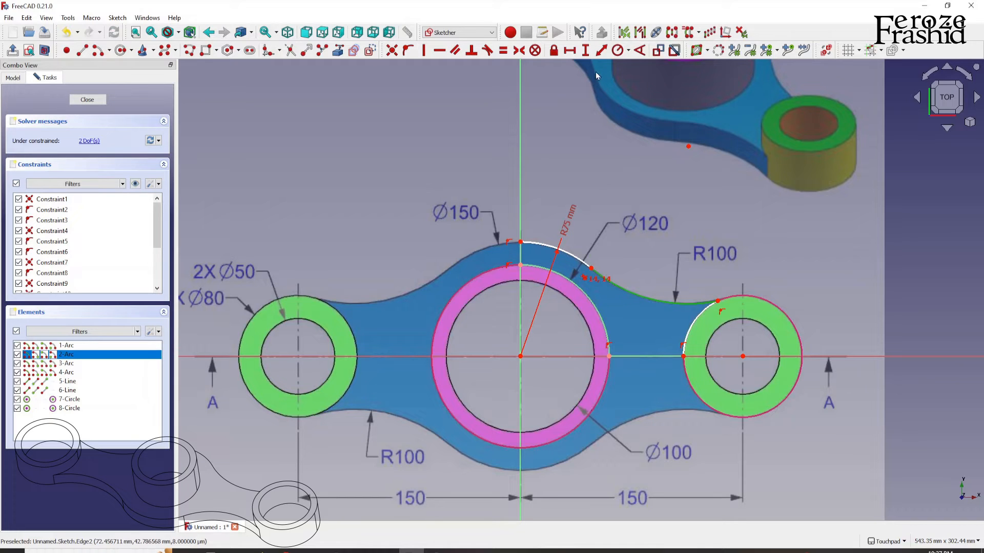
pyautogui.click(617, 51)
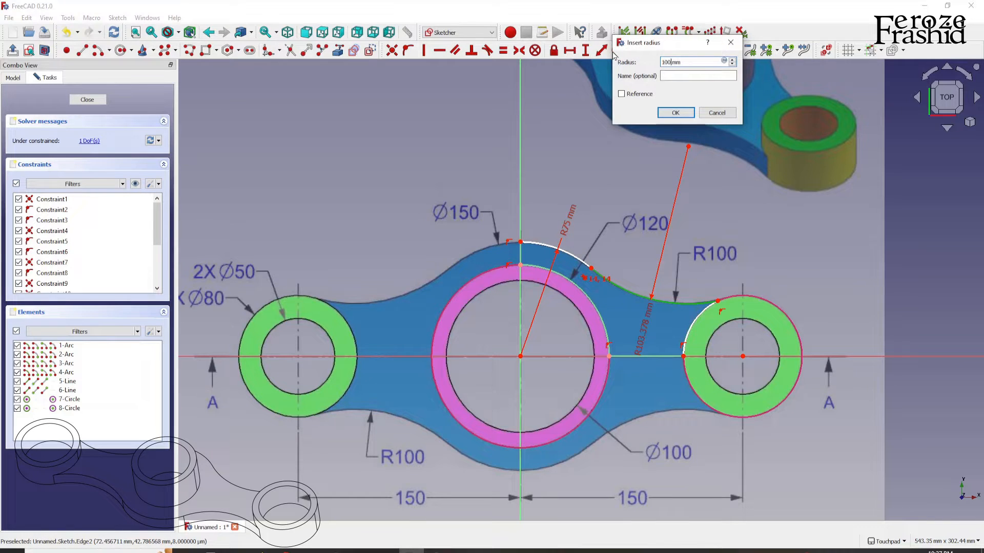
pyautogui.write('100')
pyautogui.press('Return')
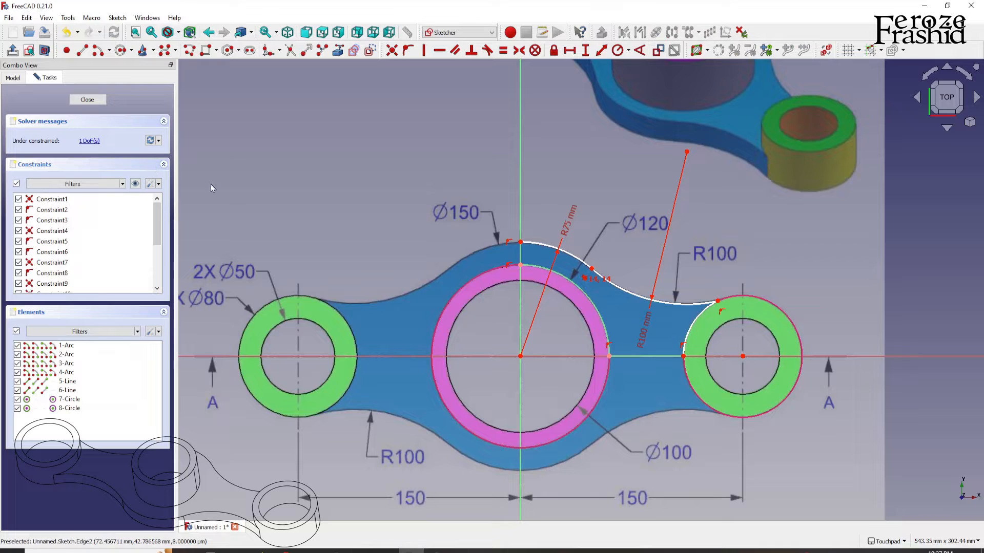
# Step: Make the concave arc tangent to the arc around the right tube at their shared end point
pyautogui.moveTo(717, 301)
pyautogui.mouseDown()
pyautogui.moveTo(732, 293)
pyautogui.moveTo(709, 307)
pyautogui.mouseUp()
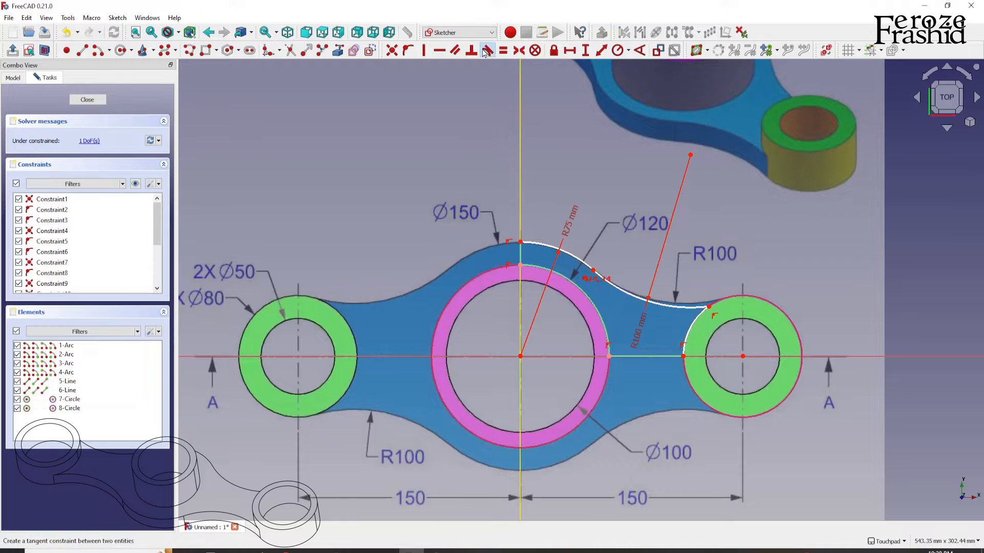
pyautogui.click(701, 306)
pyautogui.click(721, 301)
pyautogui.press('t')
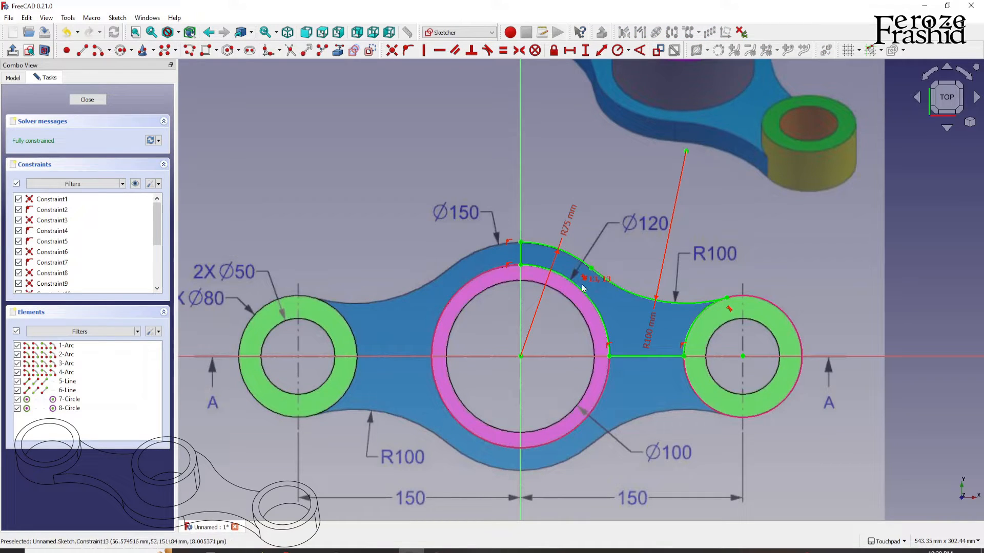
# Step: Finish the sketch and rename it as sks1/4Connector
pyautogui.click(78, 98)
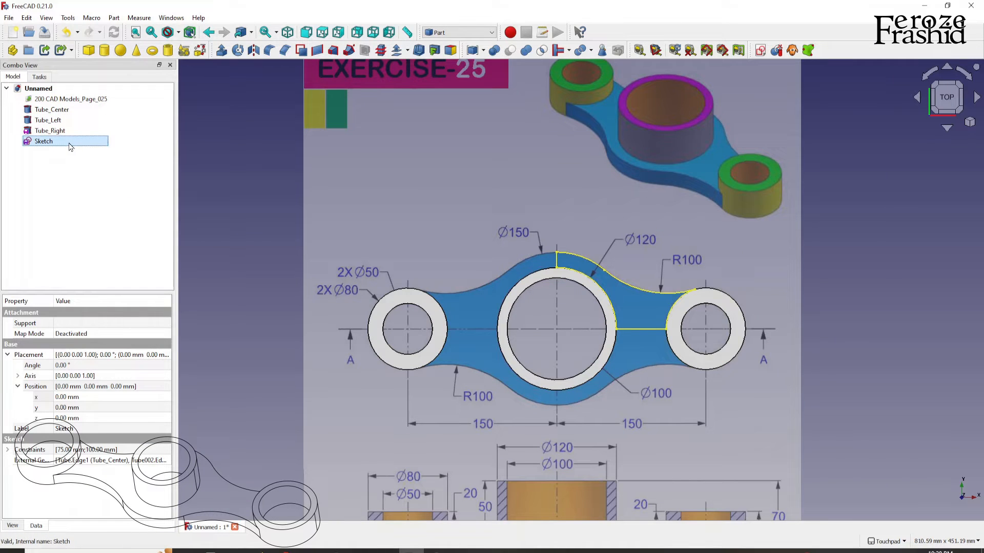
pyautogui.click(66, 142)
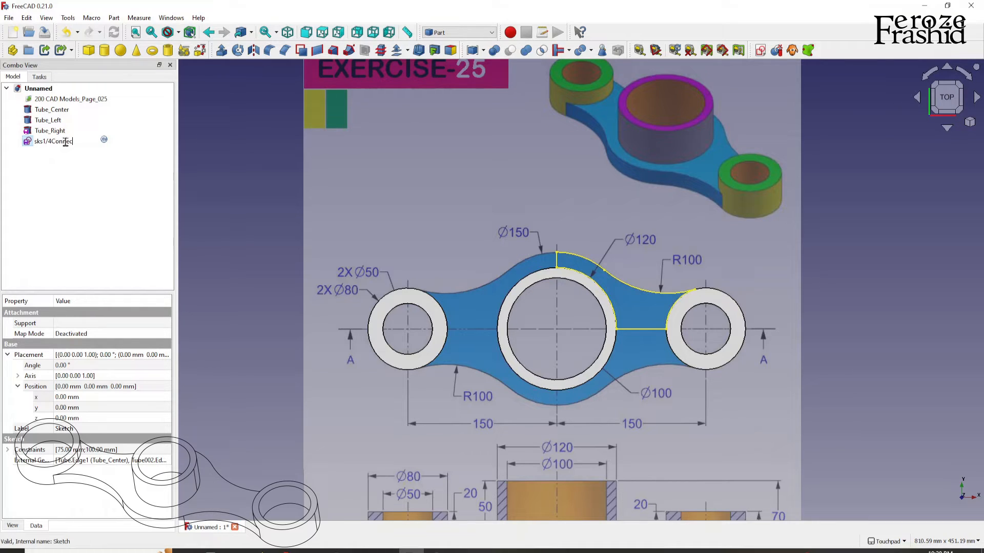
pyautogui.press('Return')
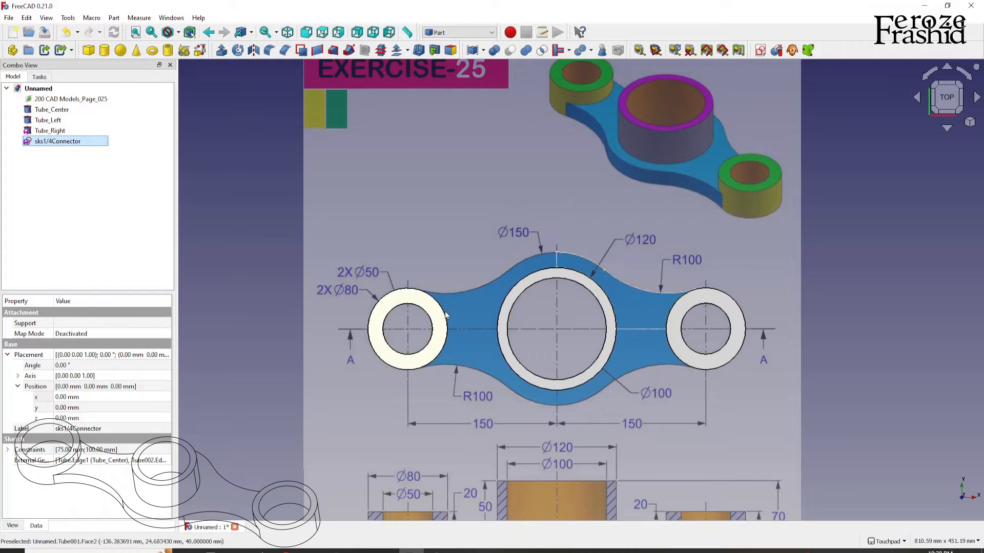
# Step: Extrude sks1/4Connector 20 mm along its normal as a solid
pyautogui.click(219, 55)
pyautogui.scroll(-1, 476, 208)
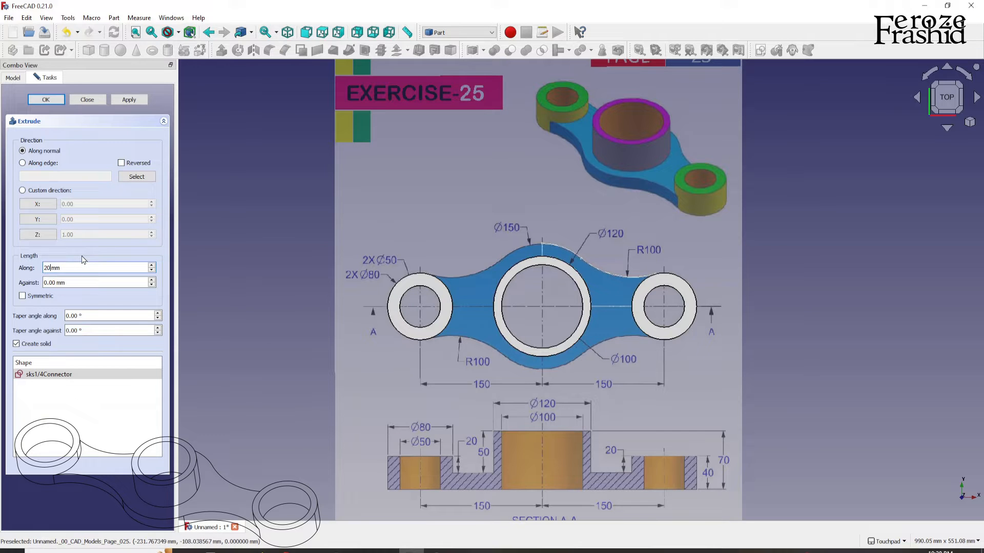
pyautogui.click(118, 100)
pyautogui.click(95, 99)
# Step: Mirror the extruded quarter connector about the XZ plane and fuse it with its mirrored copy
pyautogui.moveTo(635, 363)
pyautogui.keyDown('alt'); pyautogui.mouseDown()
pyautogui.moveTo(476, 306)
pyautogui.moveTo(466, 277)
pyautogui.moveTo(556, 334)
pyautogui.moveTo(565, 319)
pyautogui.moveTo(607, 310)
pyautogui.mouseUp(); pyautogui.keyUp('alt')
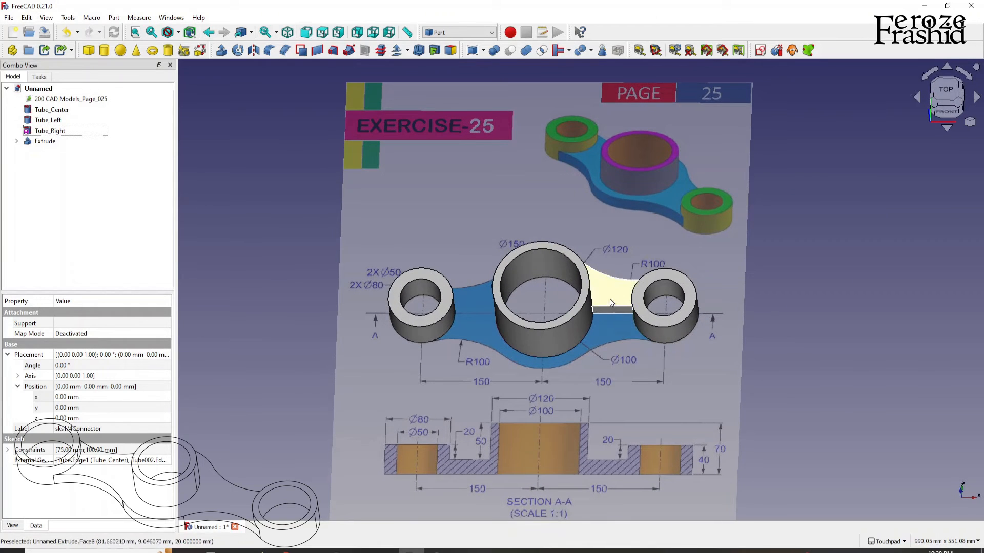
pyautogui.click(594, 305)
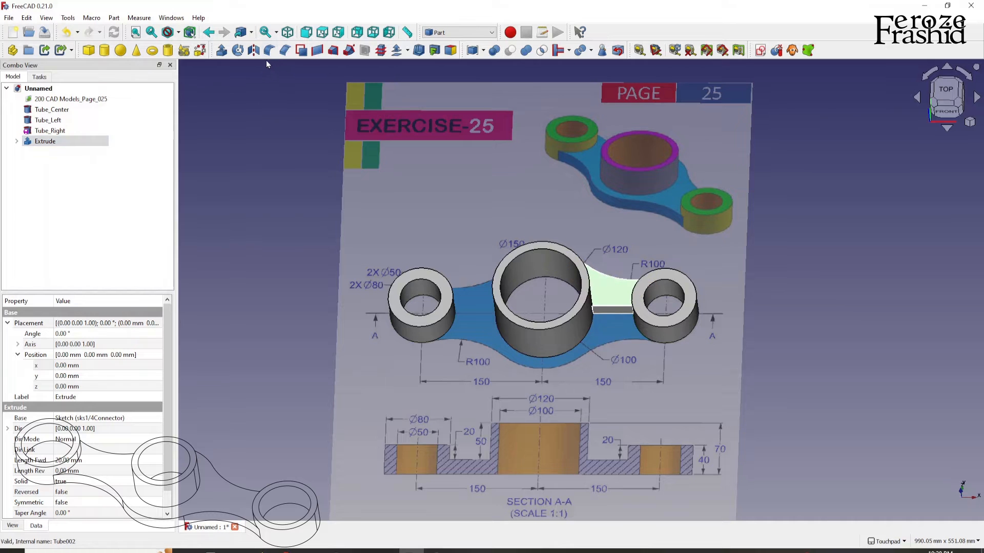
pyautogui.click(254, 51)
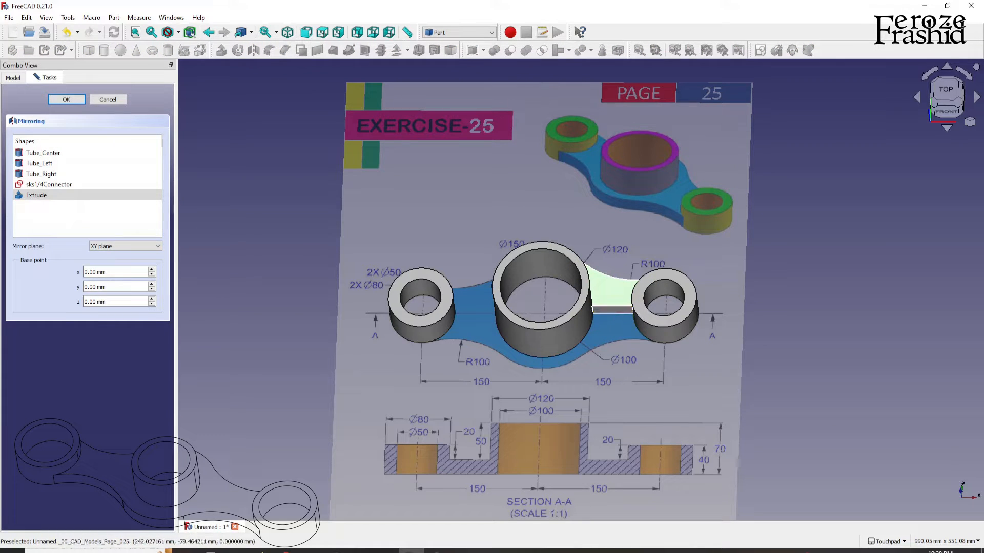
pyautogui.click(116, 247)
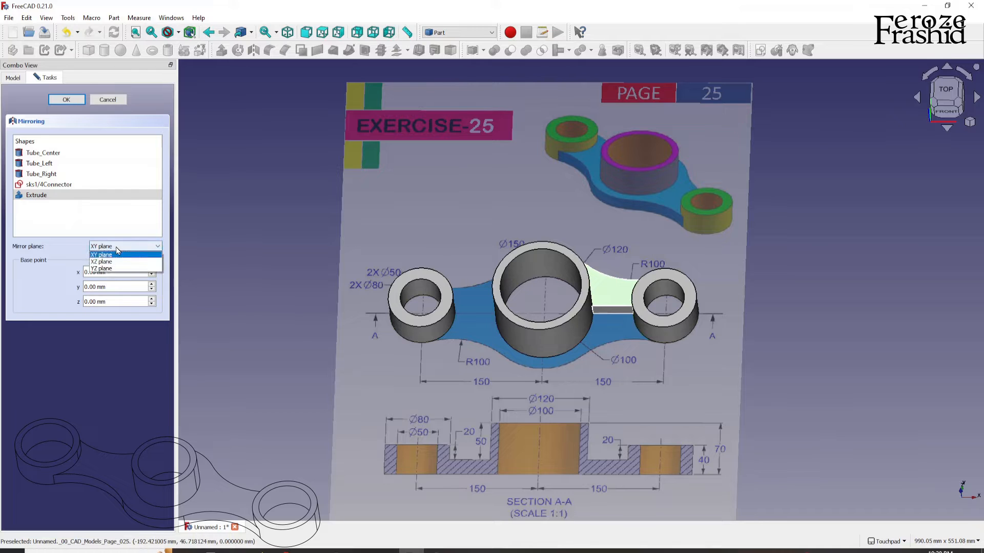
pyautogui.click(116, 263)
pyautogui.click(67, 100)
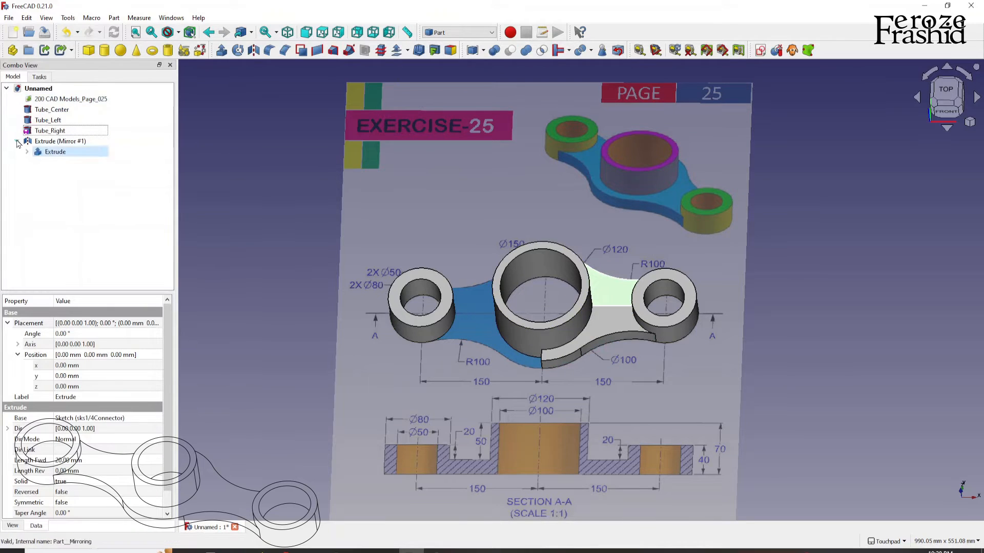
pyautogui.click(610, 302)
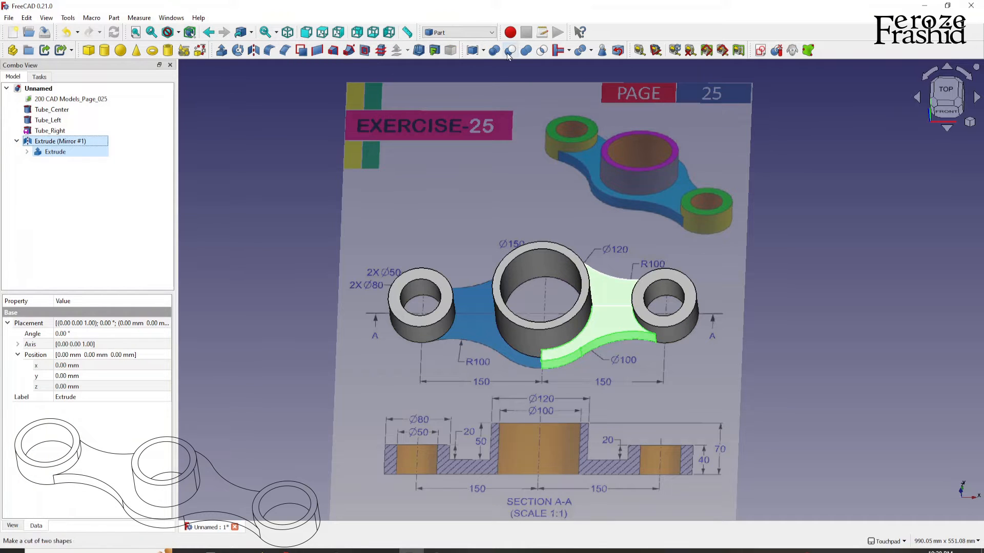
pyautogui.click(526, 50)
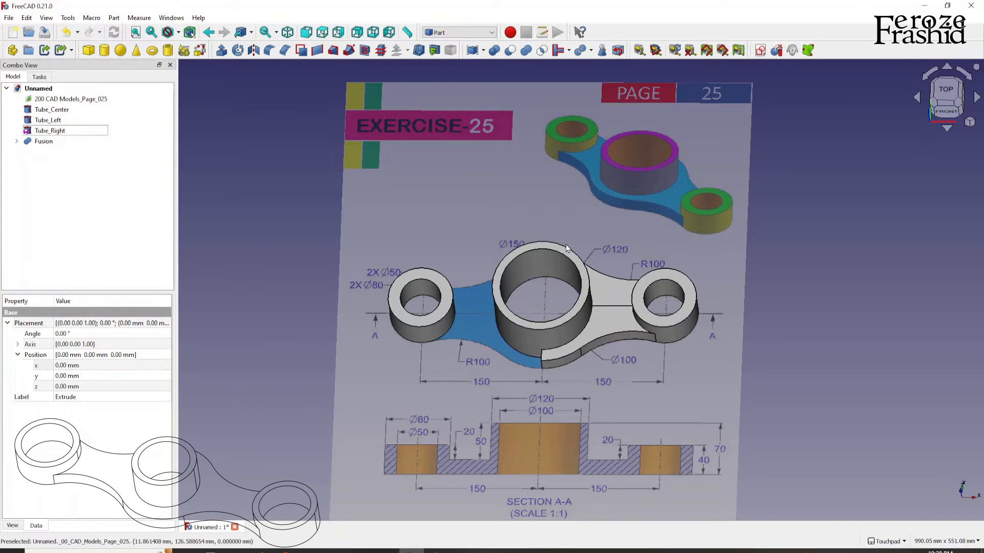
# Step: Mirror the fused half connector about the YZ plane
pyautogui.click(602, 313)
pyautogui.keyDown('alt'); pyautogui.moveTo(467, 305); pyautogui.dragTo(561, 305); pyautogui.keyUp('alt')
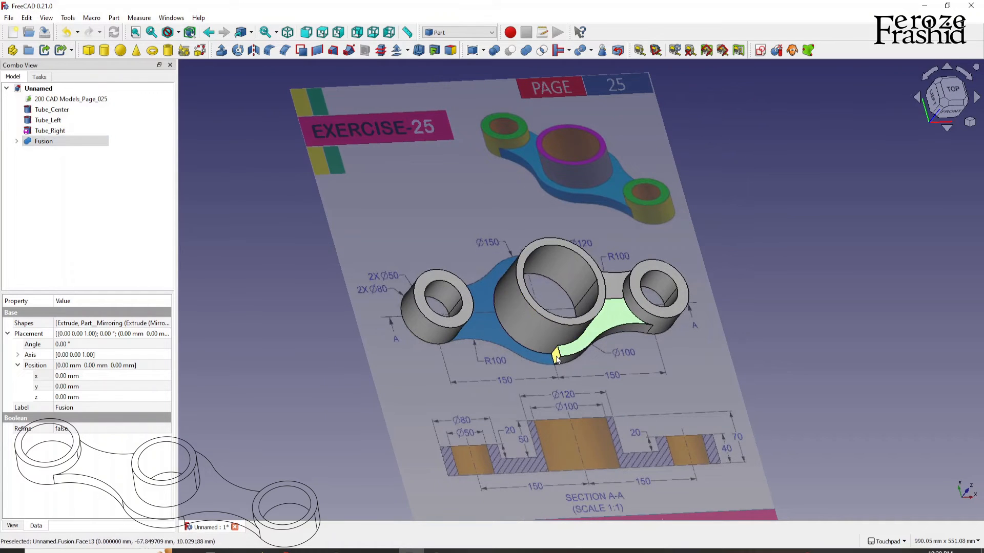
pyautogui.moveTo(725, 437)
pyautogui.keyDown('alt'); pyautogui.mouseDown()
pyautogui.moveTo(868, 428)
pyautogui.moveTo(878, 402)
pyautogui.mouseUp(); pyautogui.keyUp('alt')
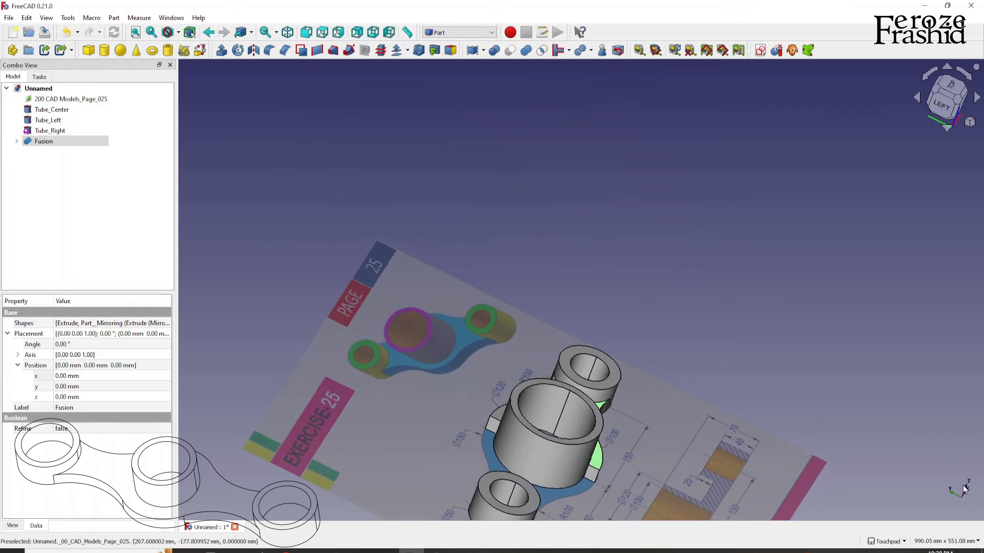
pyautogui.keyDown('alt'); pyautogui.moveTo(908, 492); pyautogui.dragTo(649, 440); pyautogui.keyUp('alt')
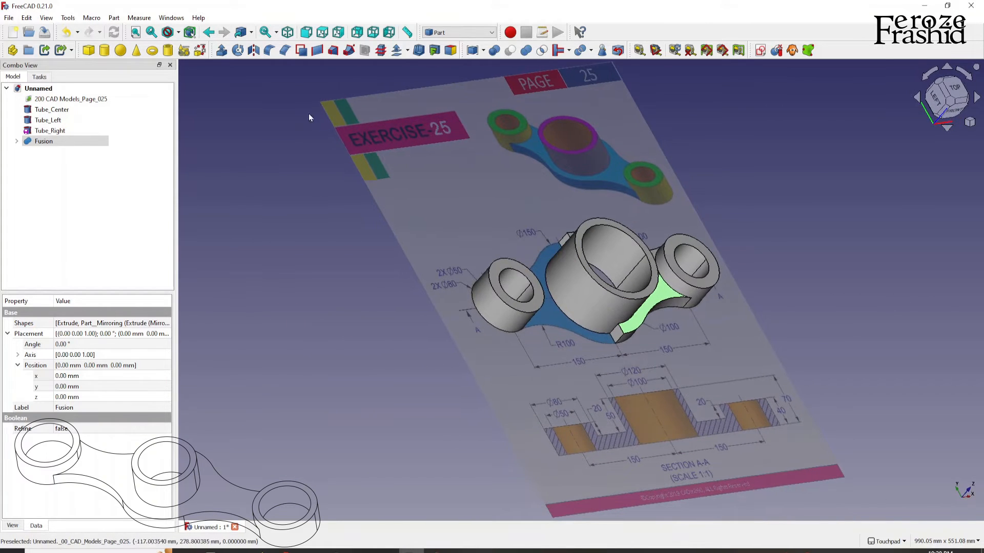
pyautogui.click(253, 50)
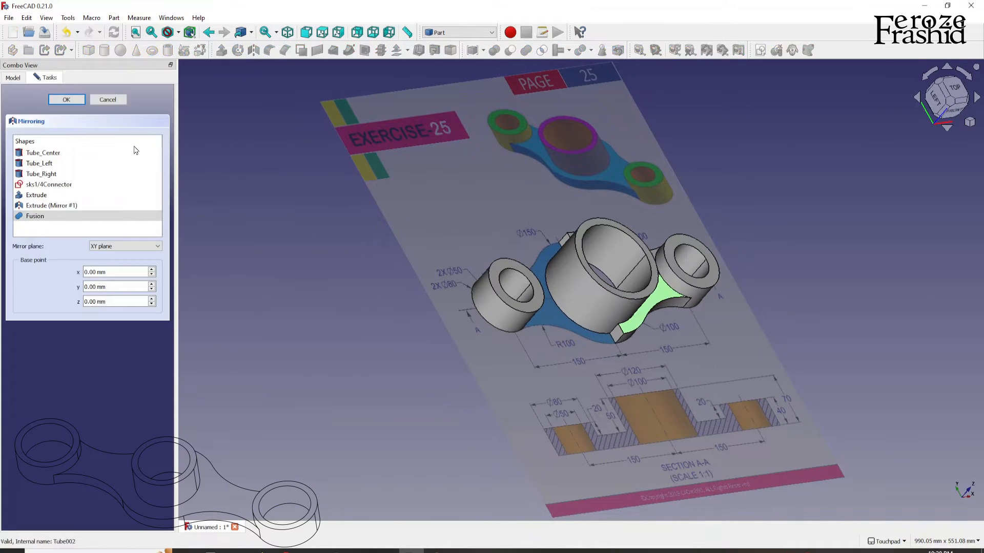
pyautogui.click(108, 246)
pyautogui.click(110, 268)
pyautogui.click(70, 101)
# Step: Fuse the two connector halves into one body and rename it as Connector
pyautogui.keyDown('shift'); pyautogui.moveTo(727, 369); pyautogui.dragTo(625, 297); pyautogui.keyUp('shift')
pyautogui.click(612, 284)
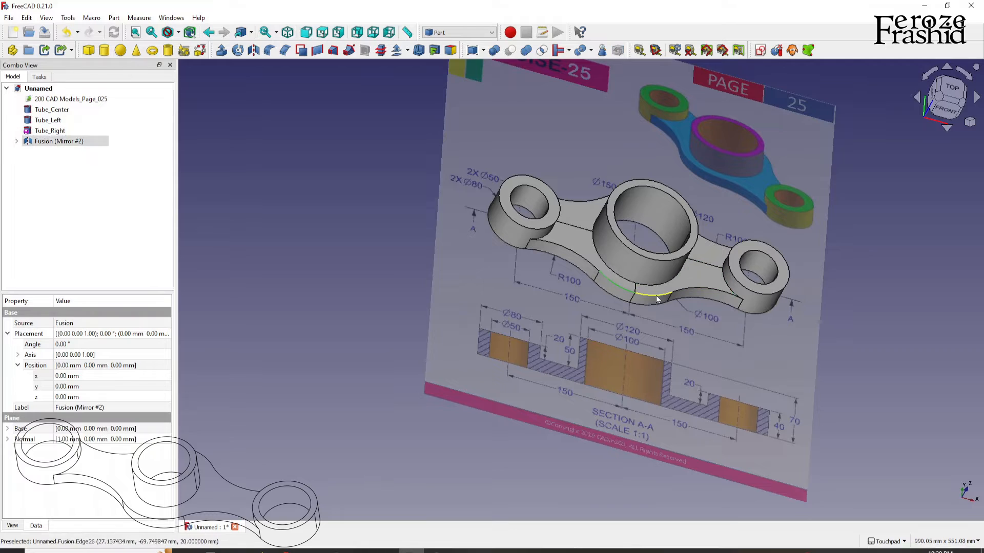
pyautogui.click(525, 50)
pyautogui.click(57, 143)
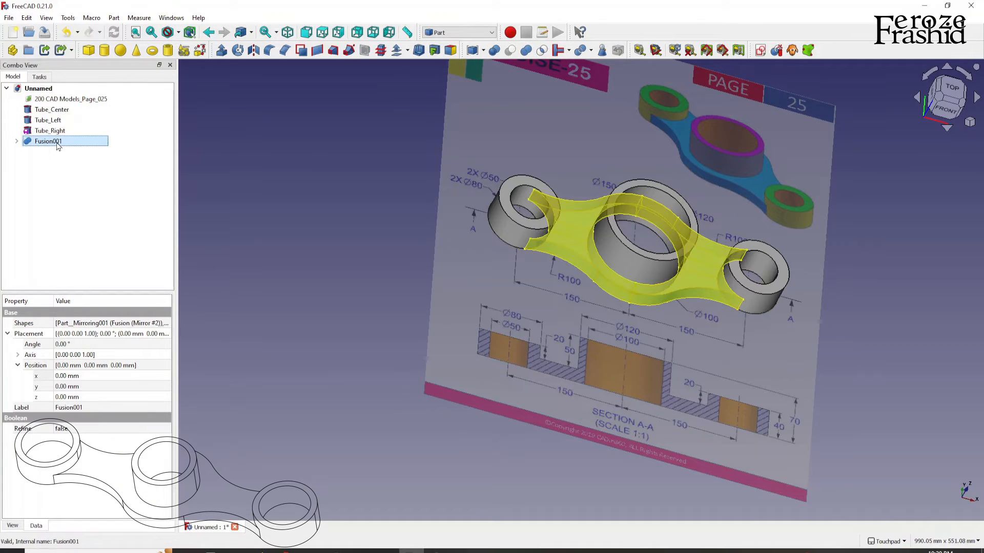
pyautogui.click(57, 143)
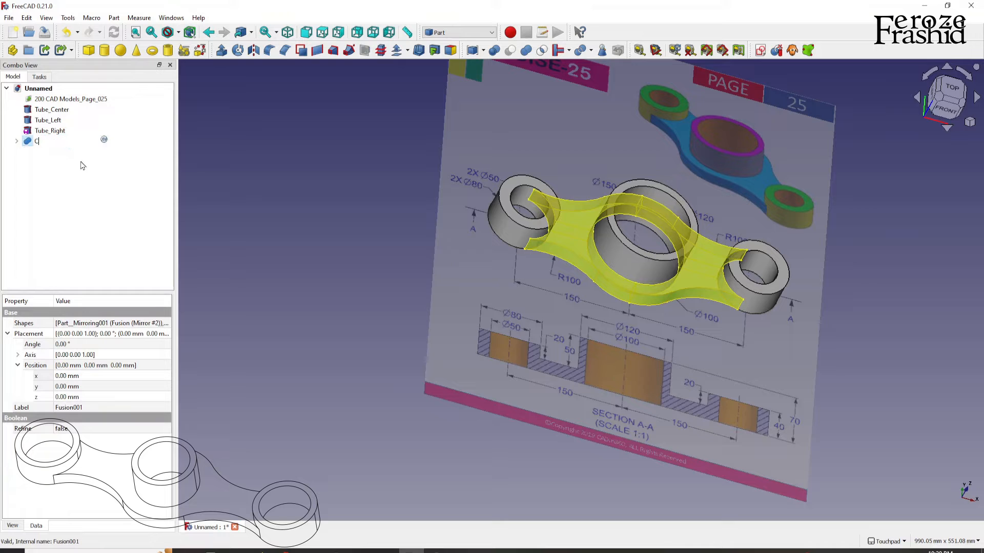
pyautogui.press('Return')
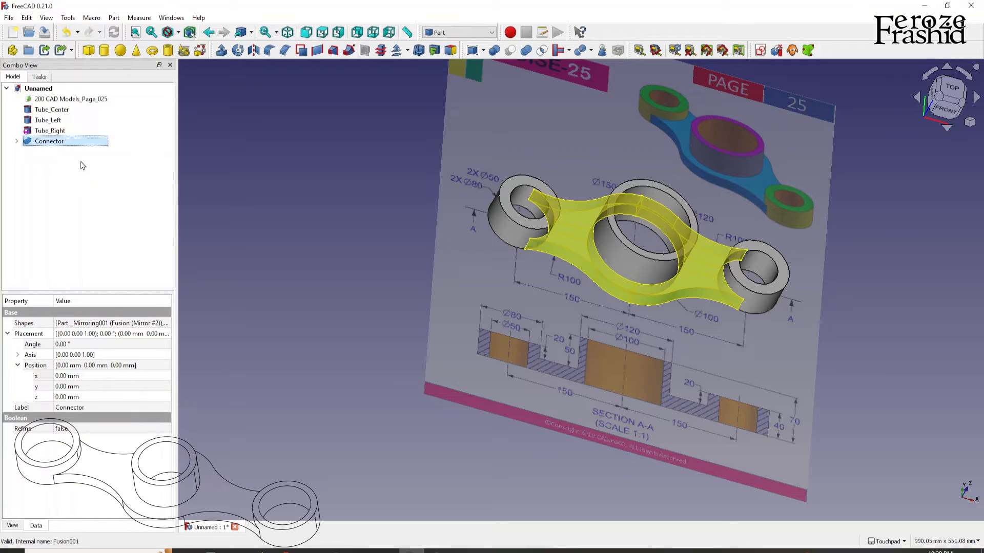
# Step: Fuse Tube_Center, Tube_Left, Tube_Right and Connector into a single body
pyautogui.click(262, 207)
pyautogui.keyDown('shift'); pyautogui.moveTo(547, 288); pyautogui.dragTo(440, 303); pyautogui.keyUp('shift')
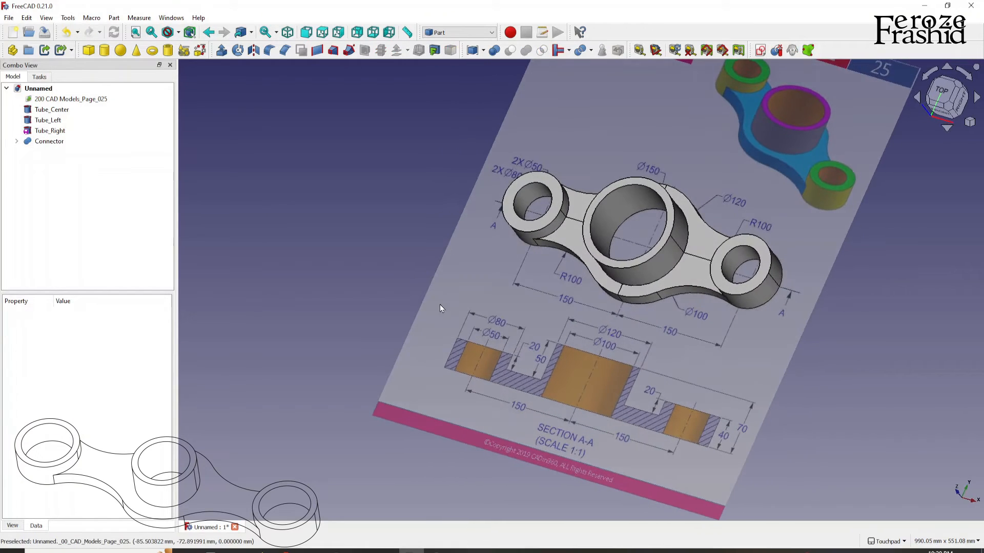
pyautogui.scroll(-2, 441, 304)
pyautogui.scroll(2, 539, 233)
pyautogui.keyDown('shift'); pyautogui.moveTo(541, 233); pyautogui.dragTo(584, 208); pyautogui.keyUp('shift')
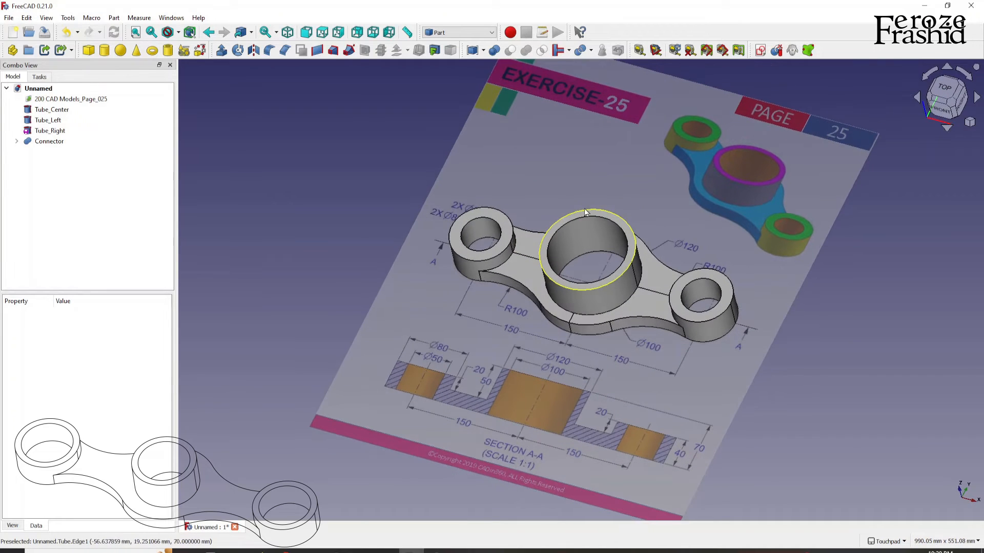
pyautogui.click(51, 109)
pyautogui.keyDown('ctrl'); pyautogui.click(48, 120); pyautogui.keyUp('ctrl')
pyautogui.keyDown('ctrl'); pyautogui.click(49, 130); pyautogui.keyUp('ctrl')
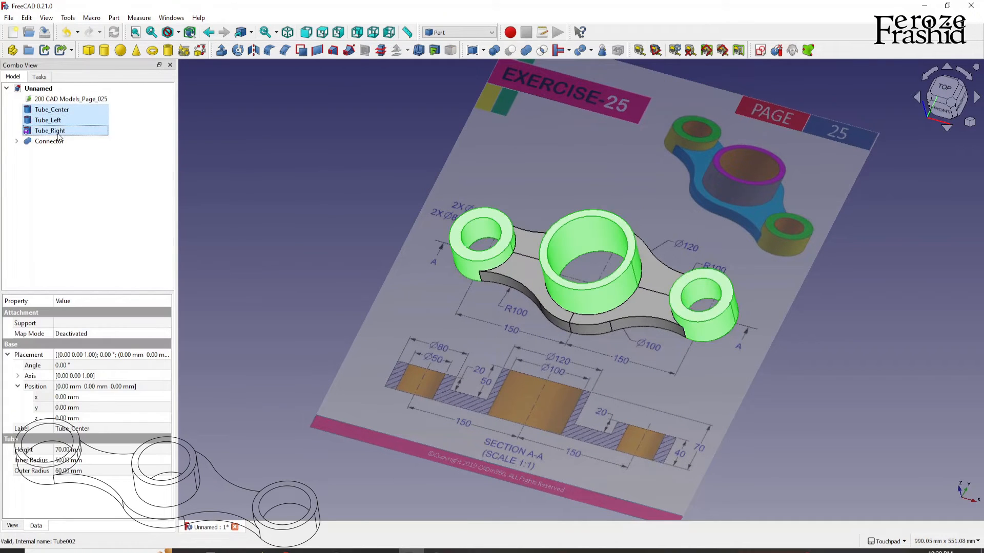
pyautogui.keyDown('ctrl'); pyautogui.click(51, 141); pyautogui.keyUp('ctrl')
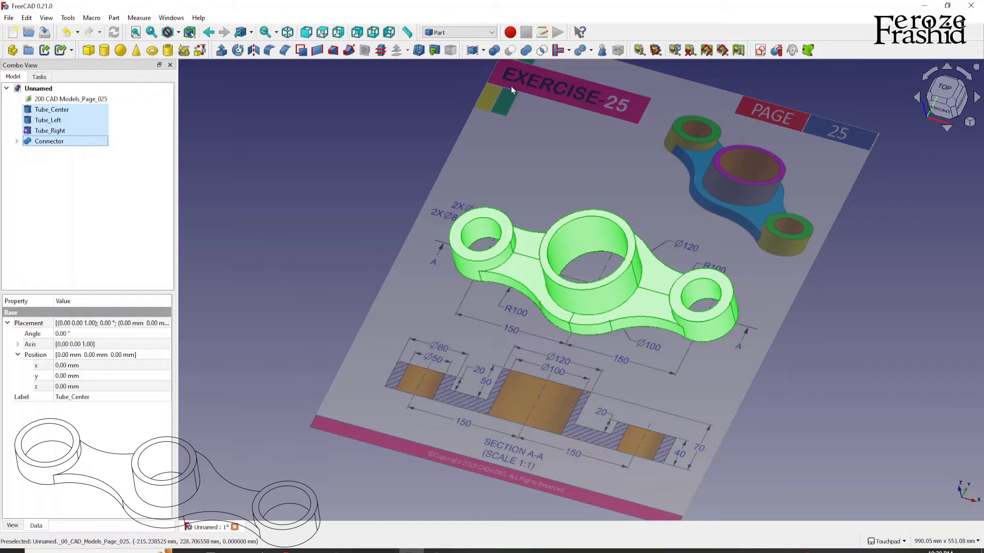
pyautogui.click(526, 49)
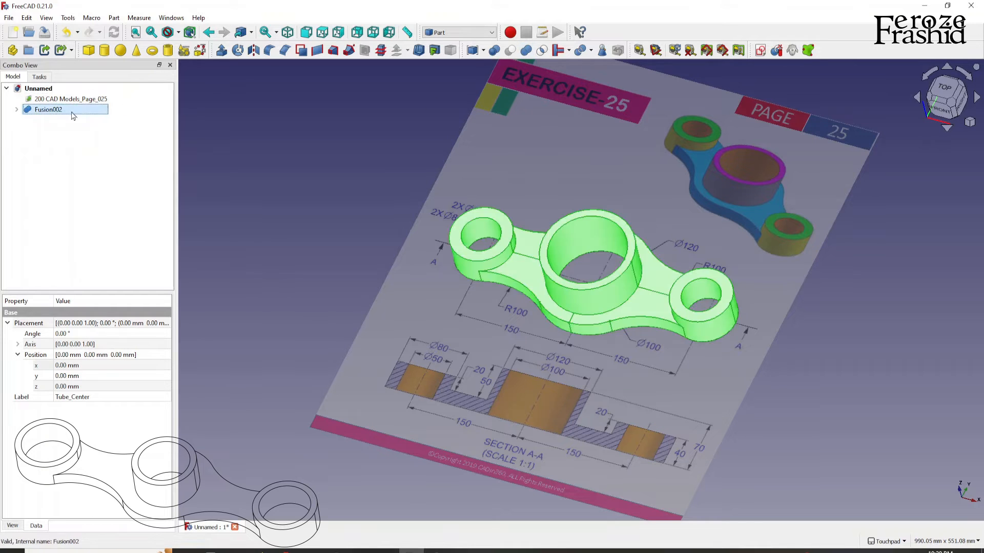
# Step: Enable the Refine property of the final fusion to merge its leftover seam edges
pyautogui.click(72, 111)
pyautogui.click(74, 428)
pyautogui.click(74, 429)
pyautogui.click(76, 445)
pyautogui.click(259, 355)
# Step: Examine the fused link from several angles and distances against the reference drawing
pyautogui.scroll(-2, 368, 388)
pyautogui.scroll(6, 533, 282)
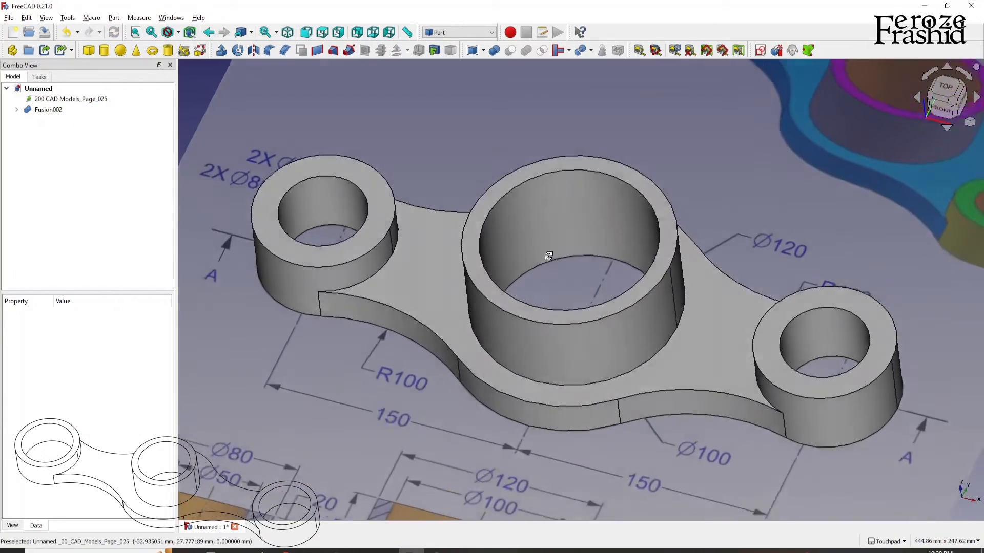
pyautogui.keyDown('shift'); pyautogui.moveTo(548, 255); pyautogui.dragTo(549, 258); pyautogui.keyUp('shift')
pyautogui.scroll(-3, 549, 257)
pyautogui.moveTo(519, 226)
pyautogui.keyDown('shift'); pyautogui.mouseDown()
pyautogui.moveTo(529, 255)
pyautogui.moveTo(655, 272)
pyautogui.moveTo(586, 214)
pyautogui.moveTo(533, 236)
pyautogui.mouseUp(); pyautogui.keyUp('shift')
pyautogui.scroll(-2, 552, 297)
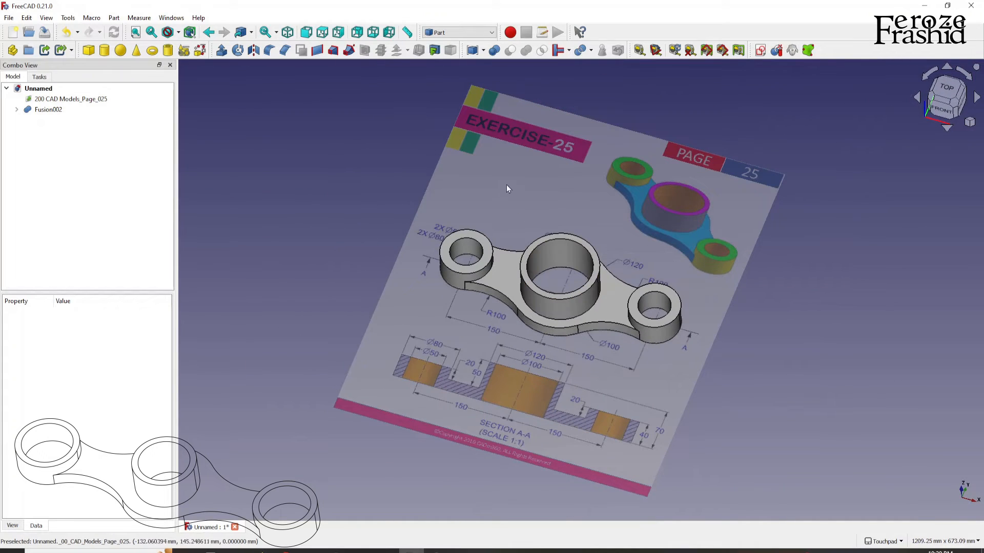
pyautogui.scroll(2, 564, 261)
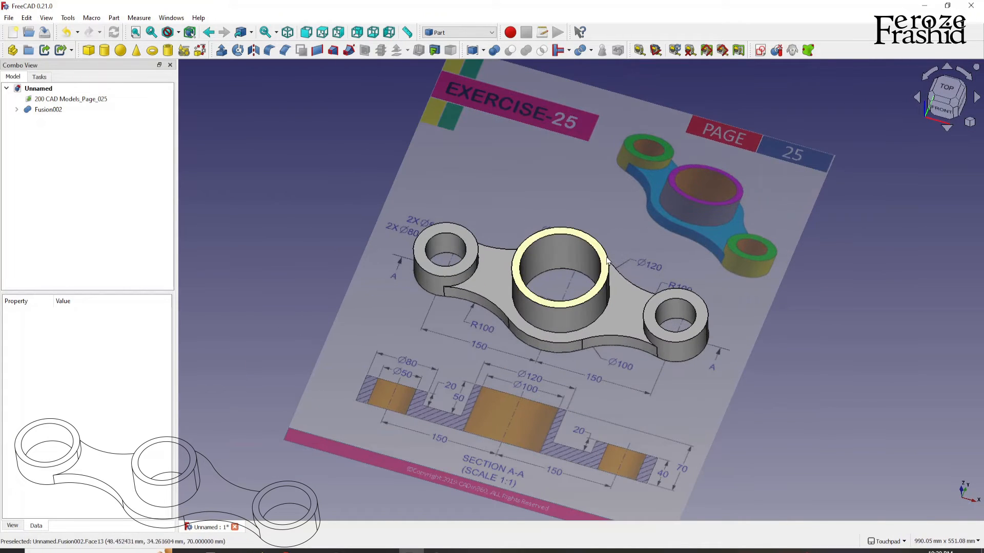
pyautogui.keyDown('shift'); pyautogui.moveTo(620, 255); pyautogui.dragTo(557, 255); pyautogui.keyUp('shift')
pyautogui.scroll(2, 555, 254)
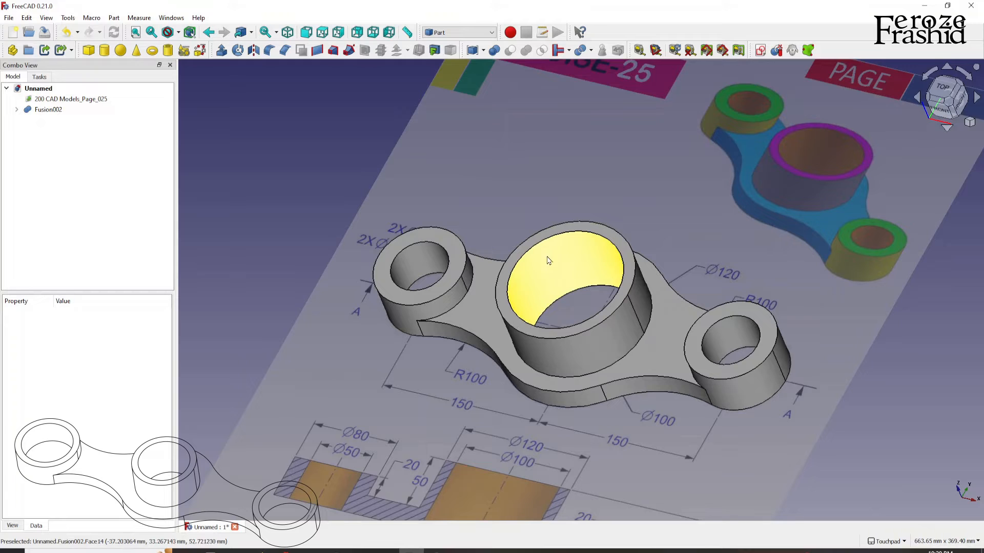
pyautogui.click(70, 99)
pyautogui.click(54, 120)
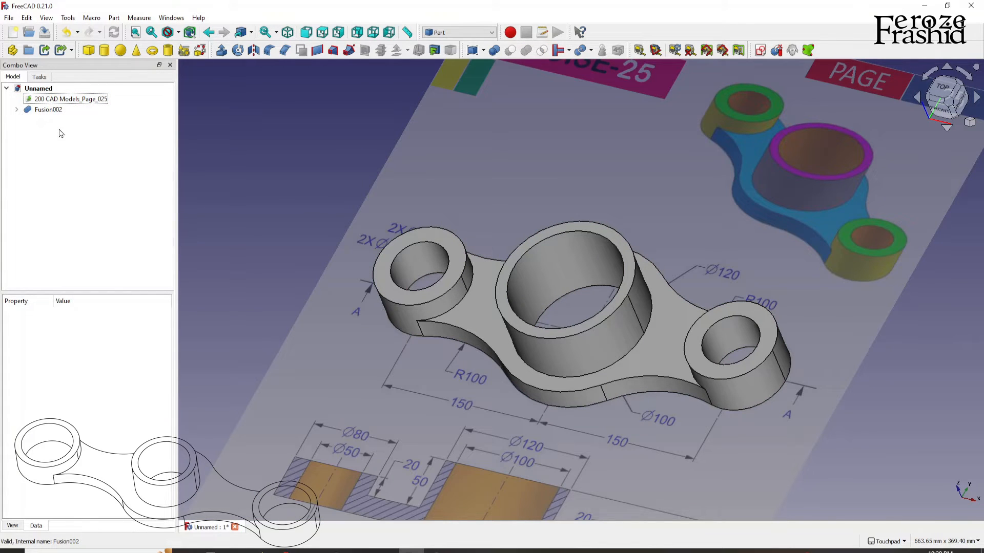
# Step: Switch to the Spreadsheet workbench and create a new spreadsheet in the document
pyautogui.click(490, 33)
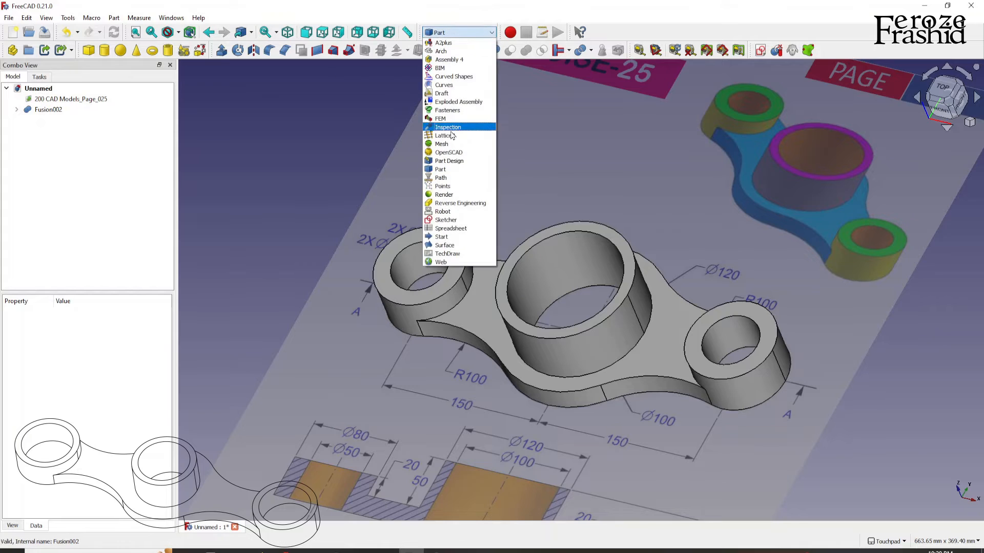
pyautogui.click(454, 229)
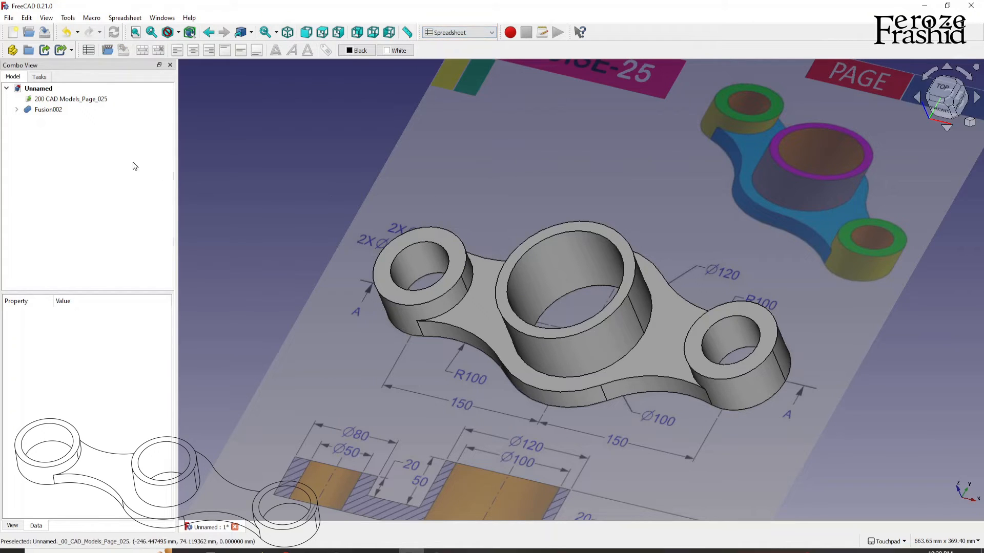
pyautogui.click(87, 54)
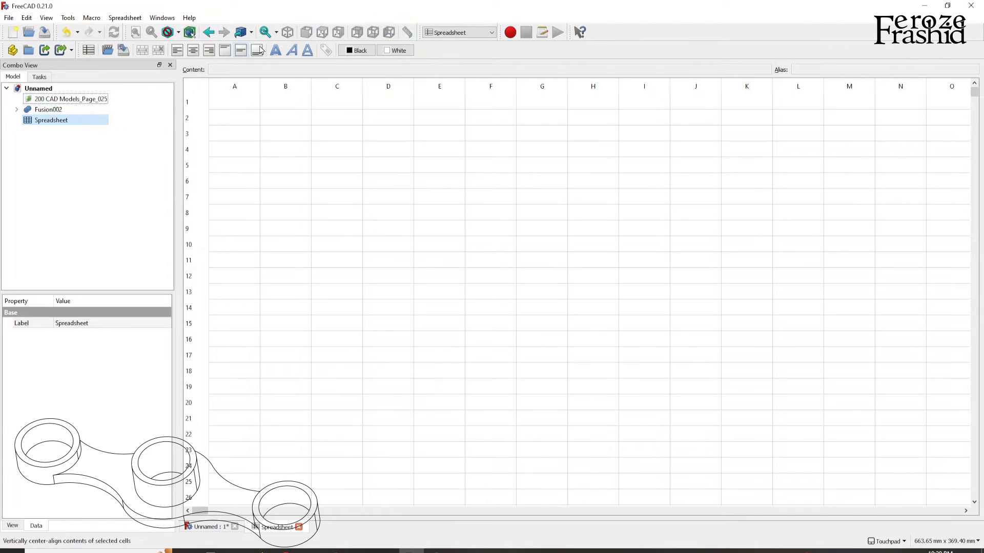
# Step: Tile the spreadsheet and 3D view windows side by side, narrowing the spreadsheet and widening the model view
pyautogui.click(162, 18)
pyautogui.click(169, 56)
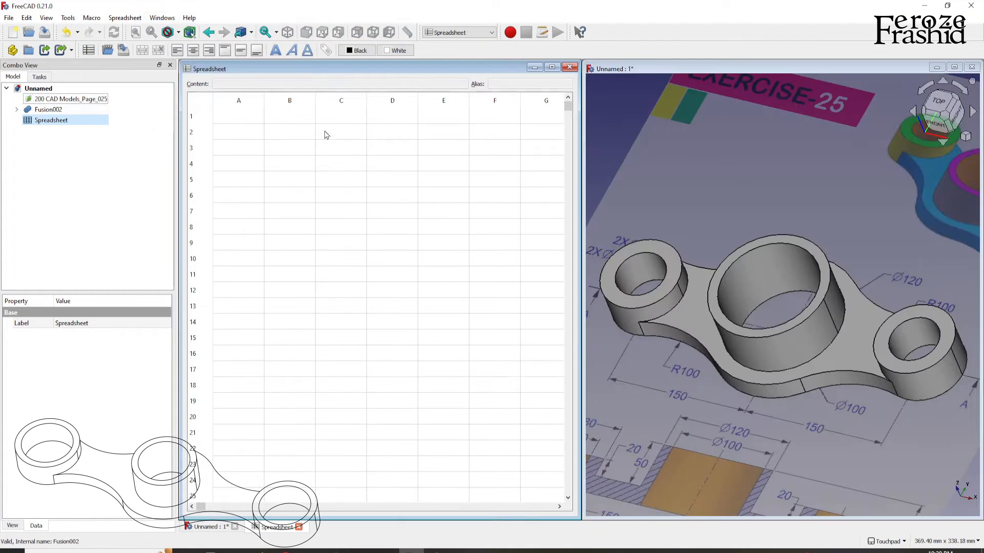
pyautogui.moveTo(578, 200); pyautogui.dragTo(515, 201)
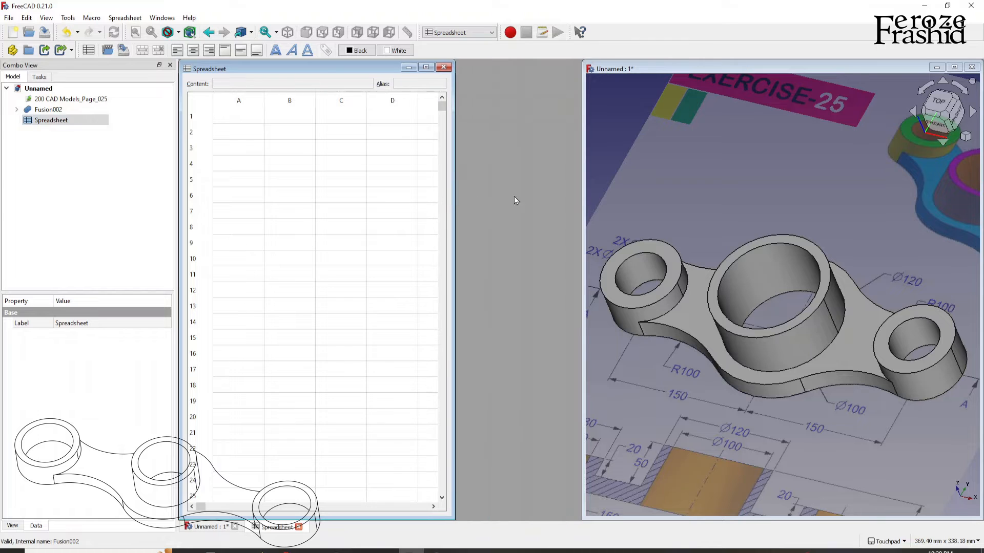
pyautogui.moveTo(583, 199); pyautogui.dragTo(572, 198)
pyautogui.moveTo(473, 192); pyautogui.dragTo(458, 192)
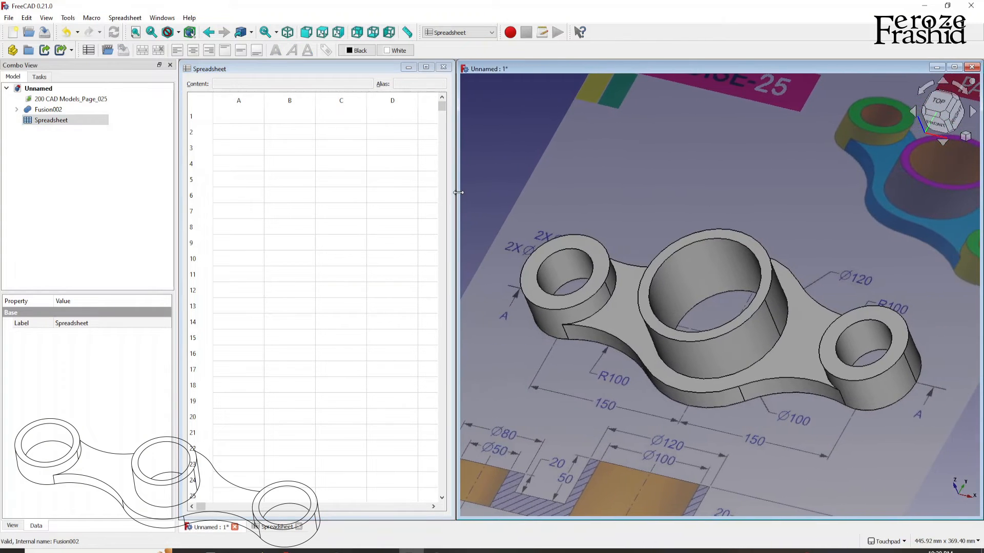
pyautogui.scroll(-3, 624, 251)
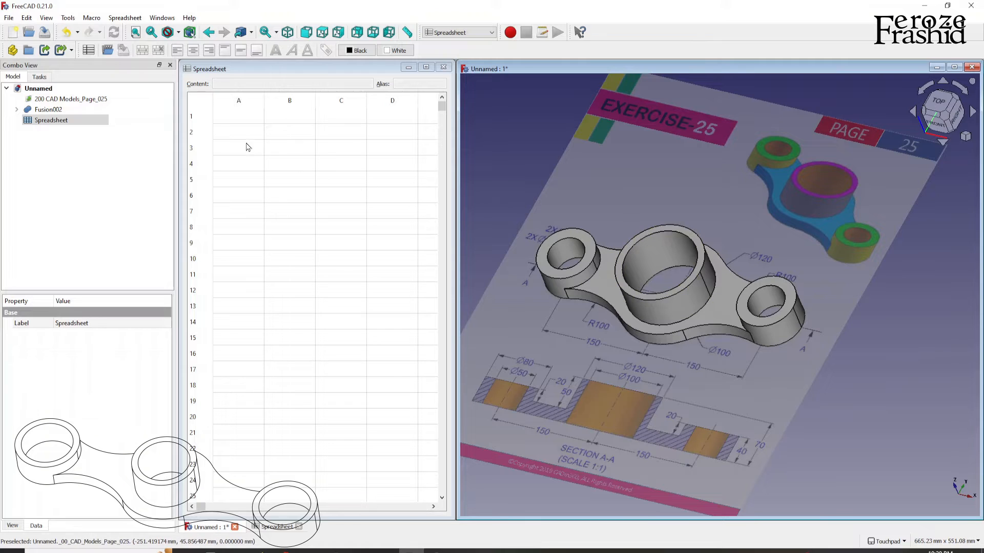
# Step: Enter the label "Radius Outer Cylinder" in cell B3 of the spreadsheet
pyautogui.click(286, 150)
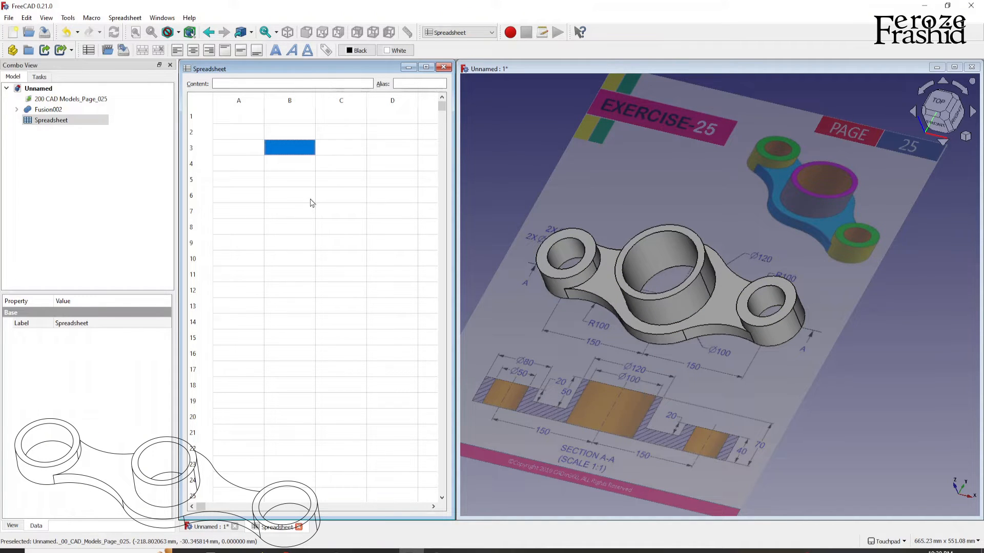
pyautogui.write('Rad')
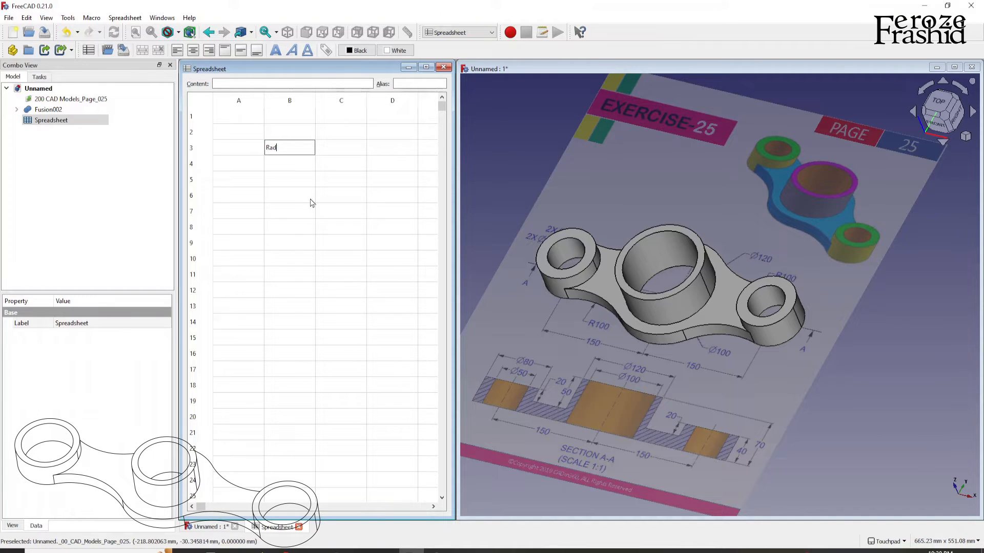
pyautogui.write('ius Outer Cylinder')
pyautogui.press('Return')
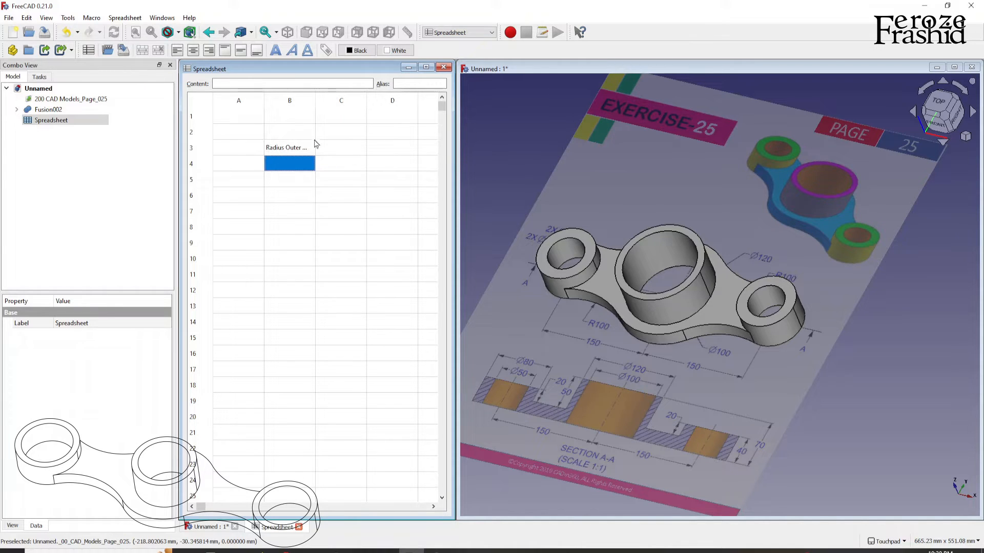
# Step: Widen column B to fit its label, enter =80 / 2 in cell B4 and give that cell the alias RadOutCyl
pyautogui.moveTo(315, 97); pyautogui.dragTo(331, 97)
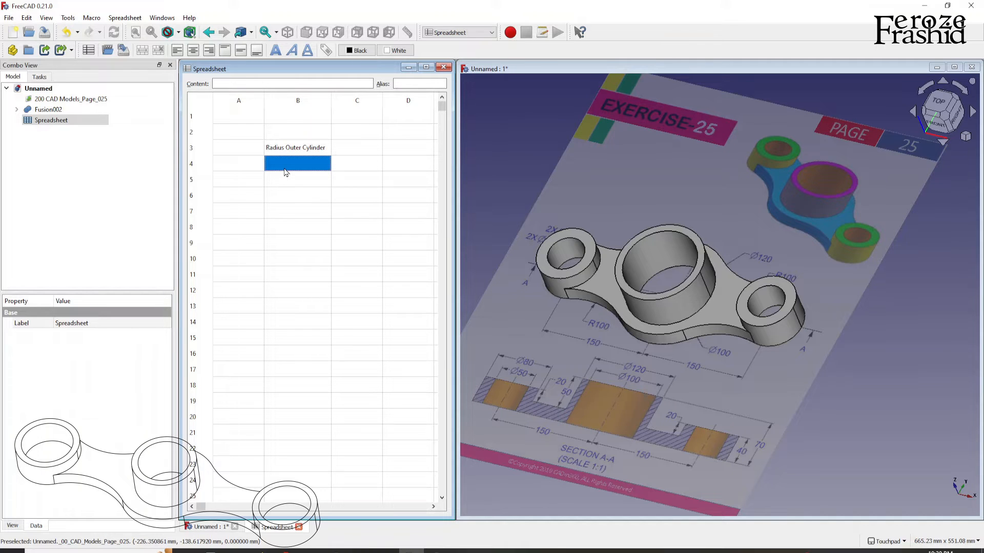
pyautogui.write('=8')
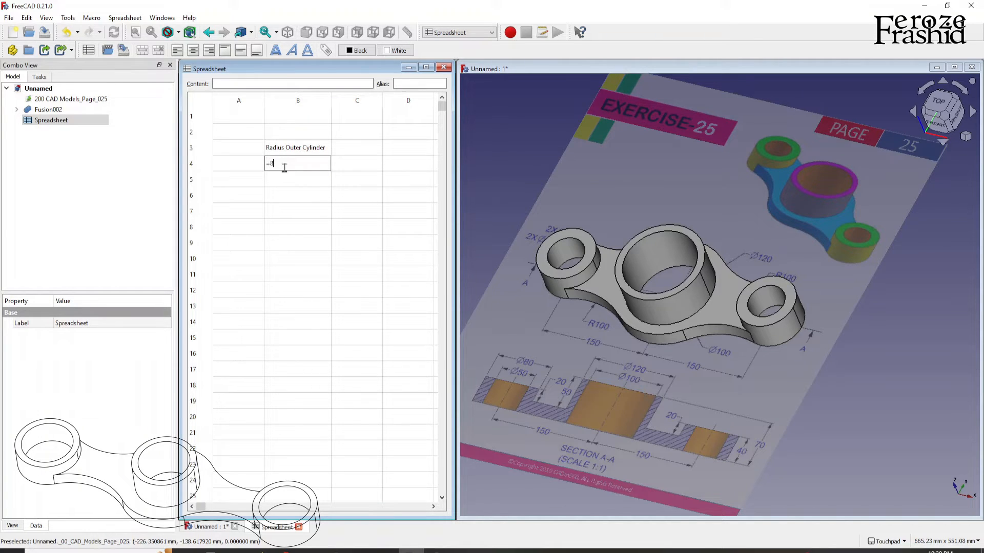
pyautogui.press('Return')
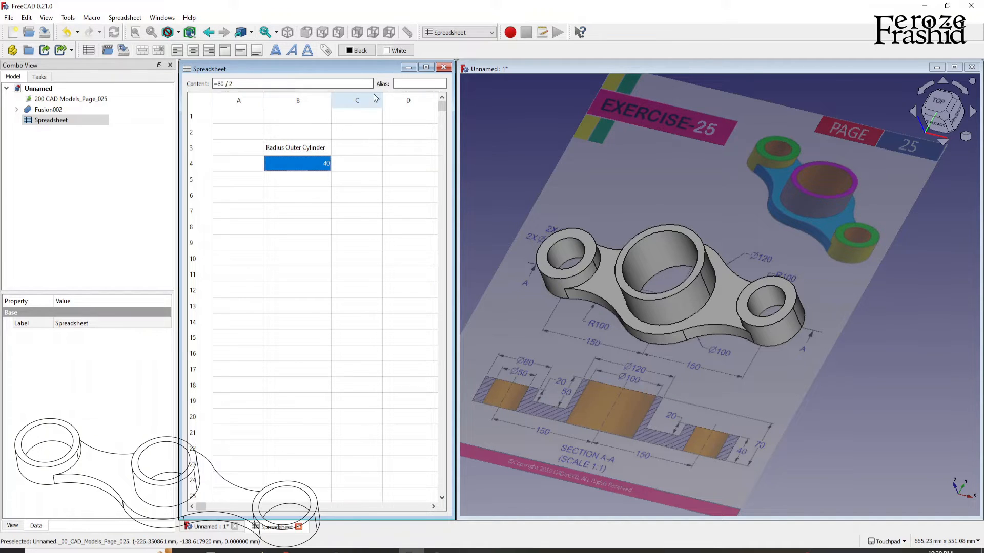
pyautogui.click(405, 84)
pyautogui.write('RadOutCyl')
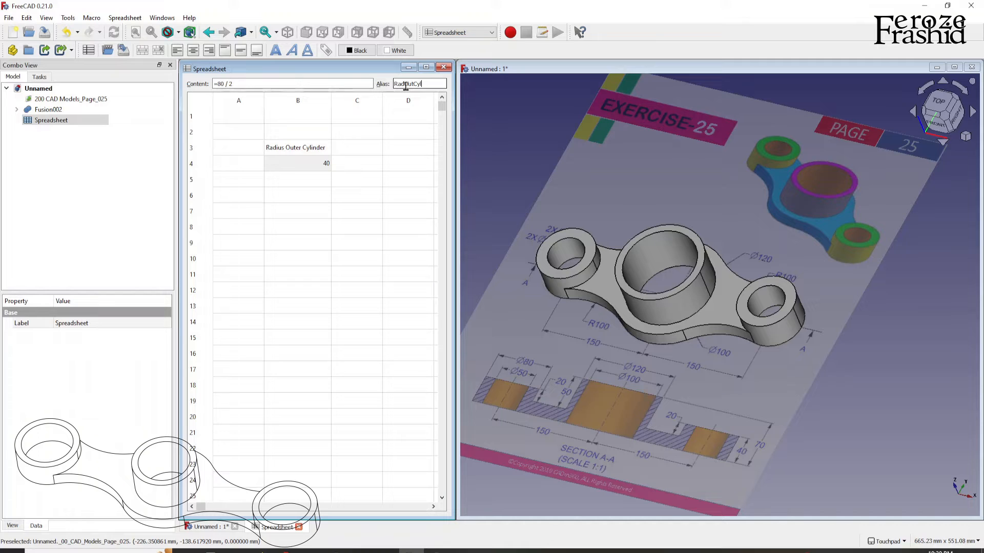
pyautogui.press('Return')
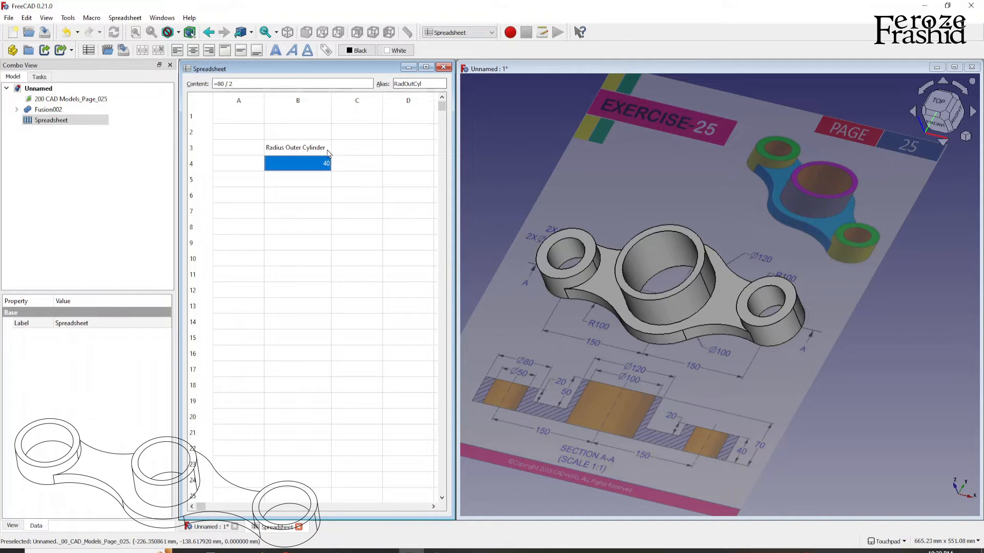
# Step: Enter the label "Wall Thick Out Cyl" in cell C3 and widen column C to fit it
pyautogui.click(346, 152)
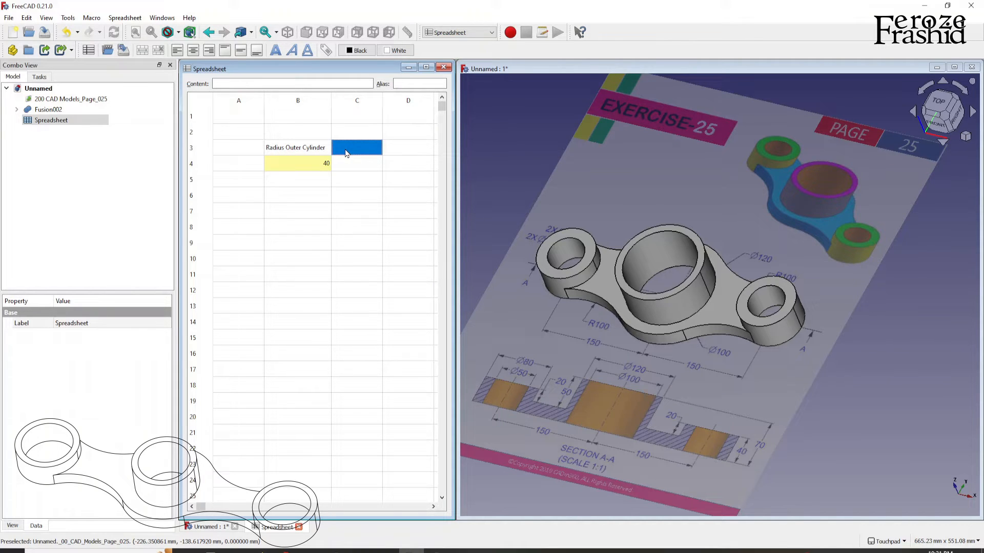
pyautogui.write('Radi')
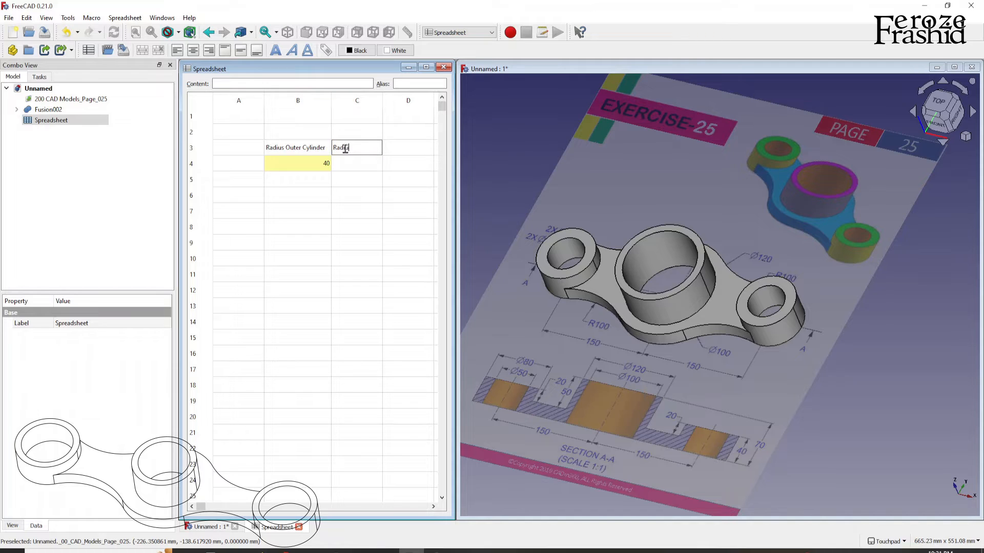
pyautogui.press('BackSpace')
pyautogui.press('BackSpace')
pyautogui.press('BackSpace')
pyautogui.write('Wa')
pyautogui.write('ll Thi')
pyautogui.write('ck O')
pyautogui.write('ut Cyl')
pyautogui.press('Return')
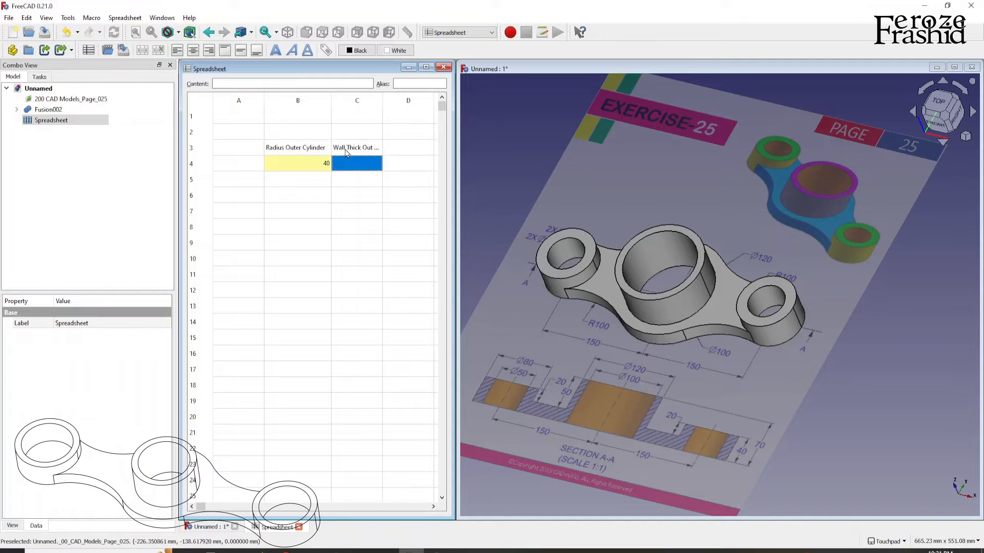
pyautogui.moveTo(382, 102); pyautogui.dragTo(389, 103)
# Step: Remove the empty column A from the spreadsheet
pyautogui.click(231, 105)
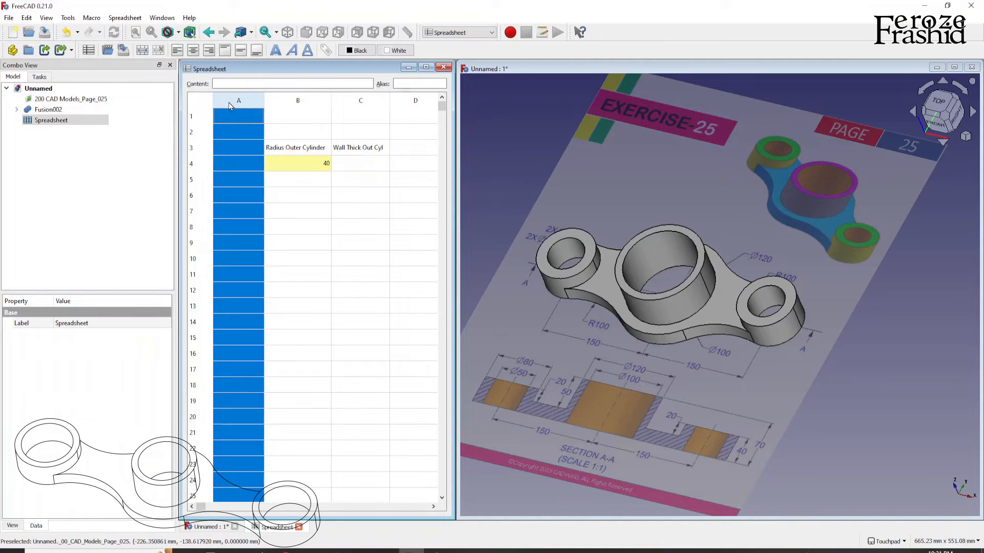
pyautogui.rightClick(230, 105)
pyautogui.click(274, 132)
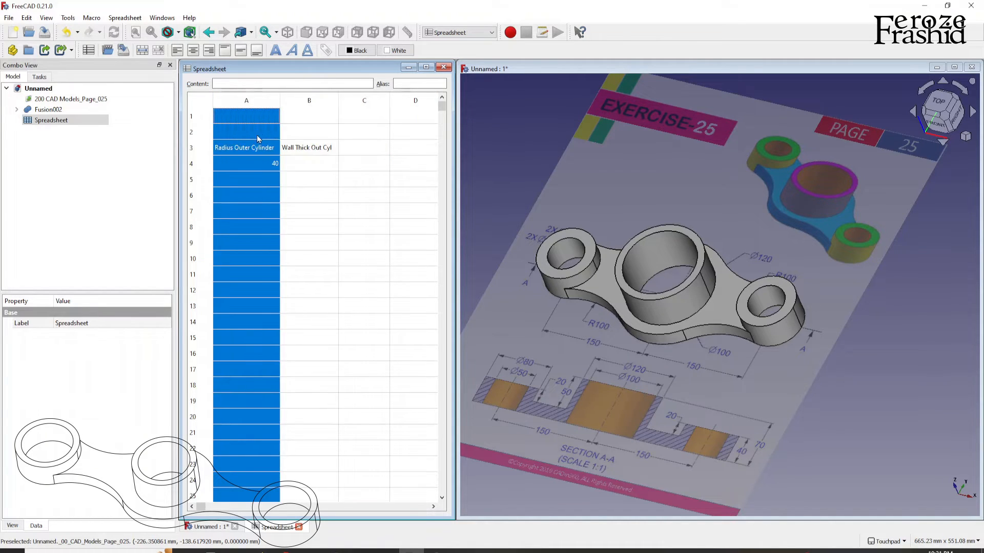
pyautogui.click(260, 186)
# Step: Enter =(80 - 50) / 2 in cell B4 for the outer wall thickness and give it the alias WallOut
pyautogui.click(313, 165)
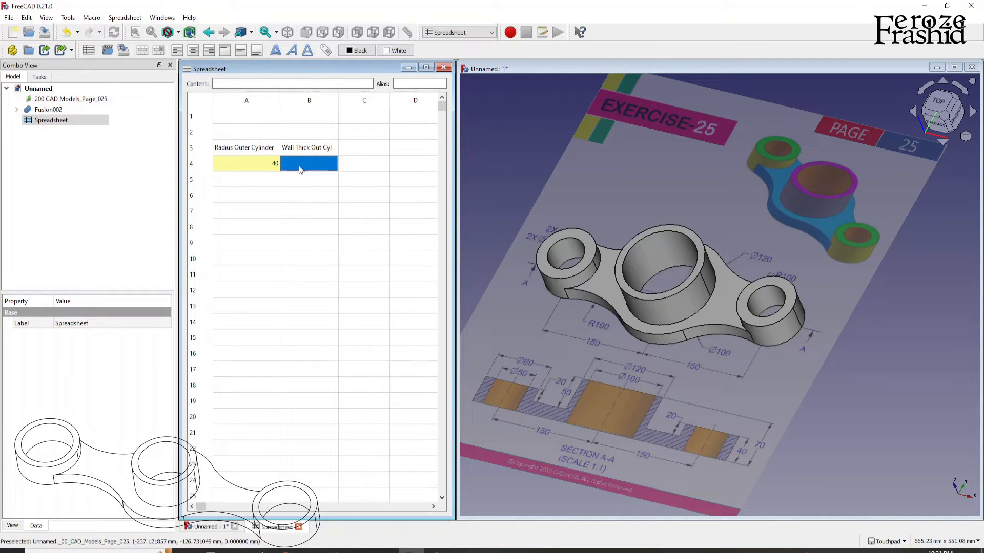
pyautogui.click(250, 83)
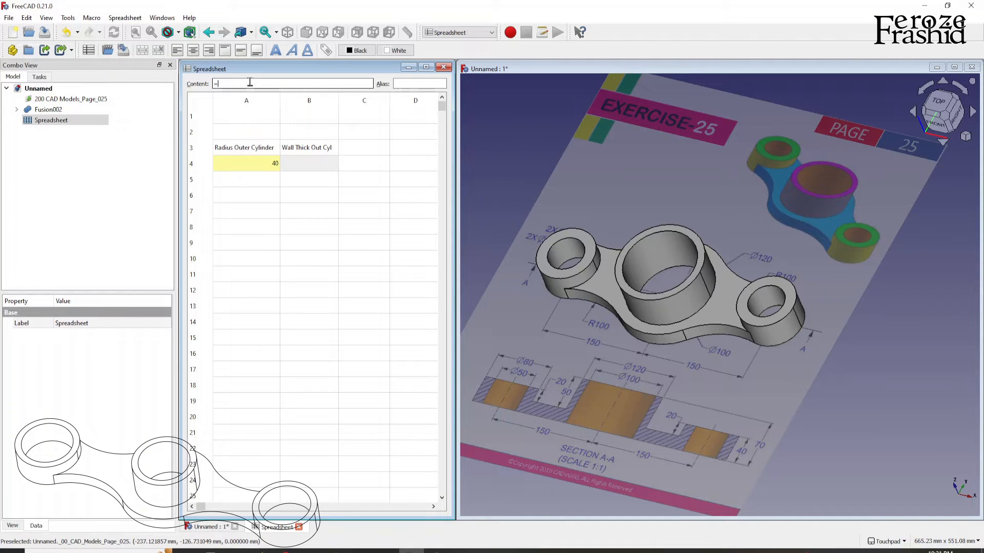
pyautogui.write('=(80 - 50) / 2')
pyautogui.press('Return')
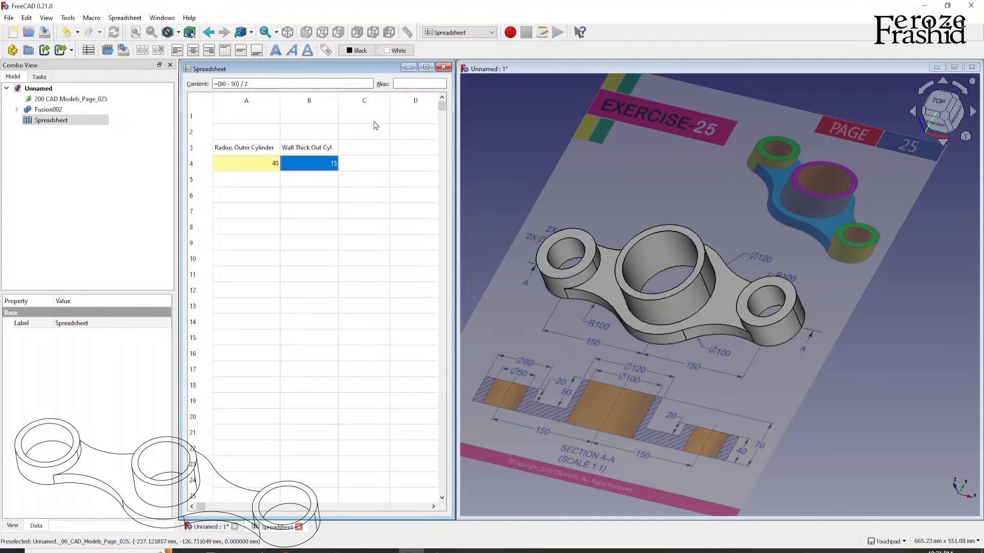
pyautogui.click(398, 84)
pyautogui.write('wt')
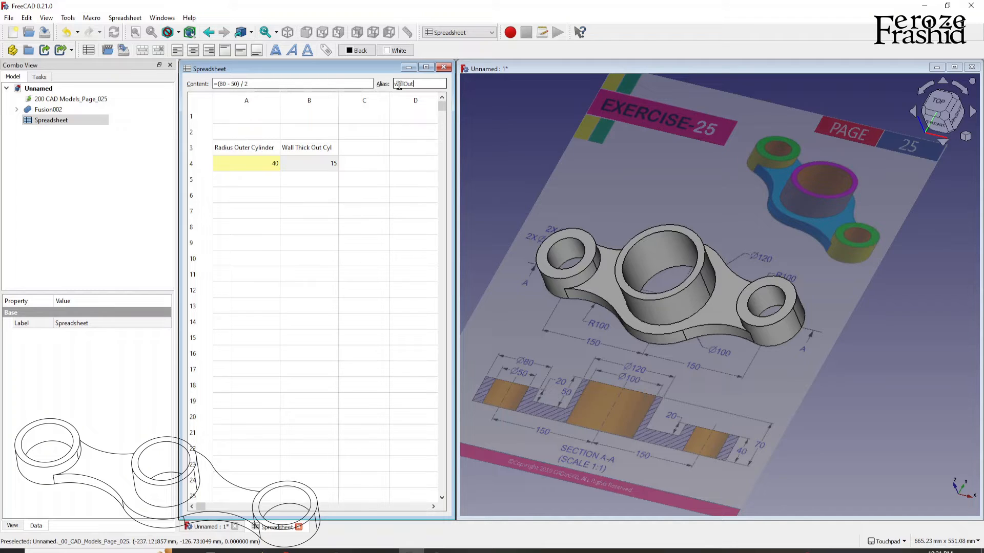
pyautogui.press('Return')
# Step: Copy the two labels in A3 and B3 into cells C3 and D3
pyautogui.click(363, 154)
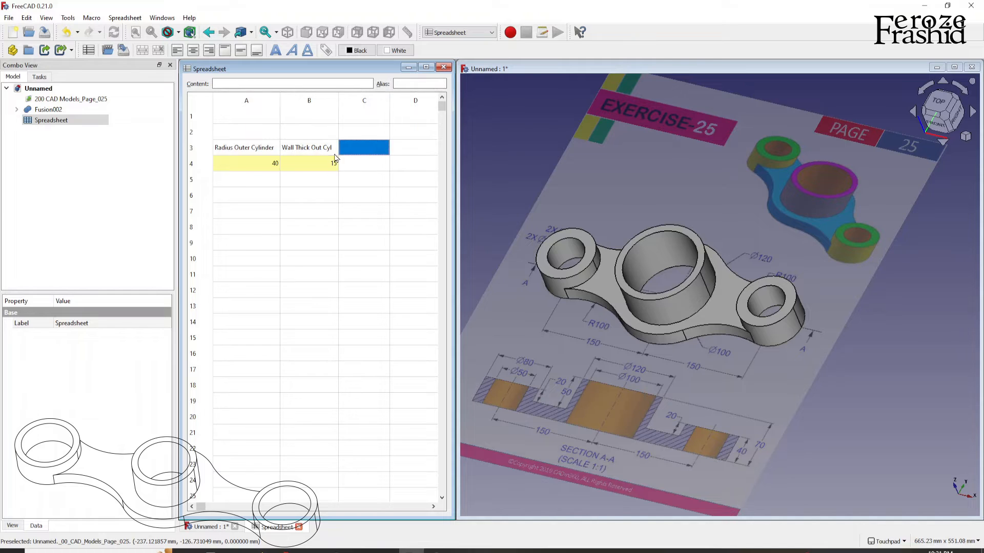
pyautogui.click(272, 152)
pyautogui.moveTo(272, 153); pyautogui.dragTo(310, 149)
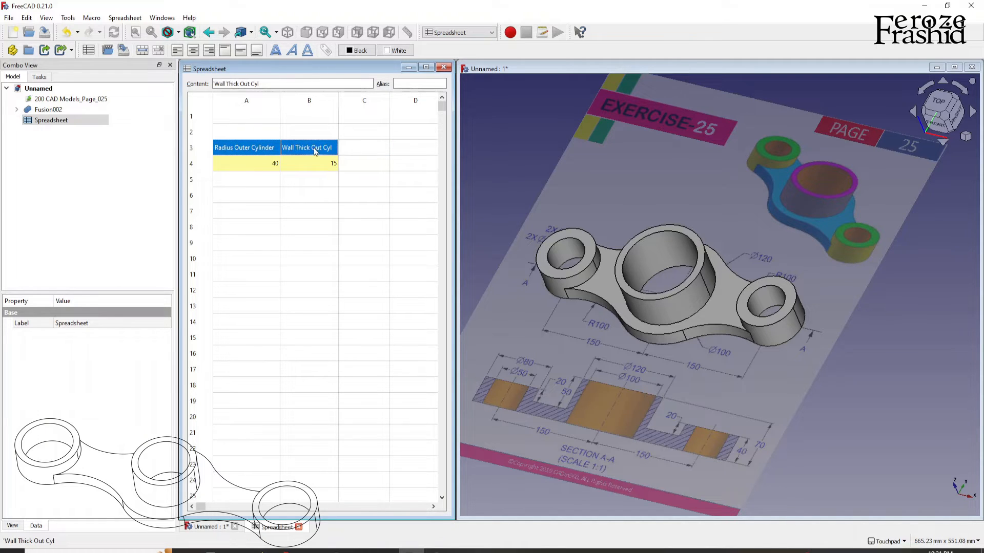
pyautogui.hotkey('ctrl', 'c')
pyautogui.click(353, 147)
pyautogui.hotkey('ctrl', 'v')
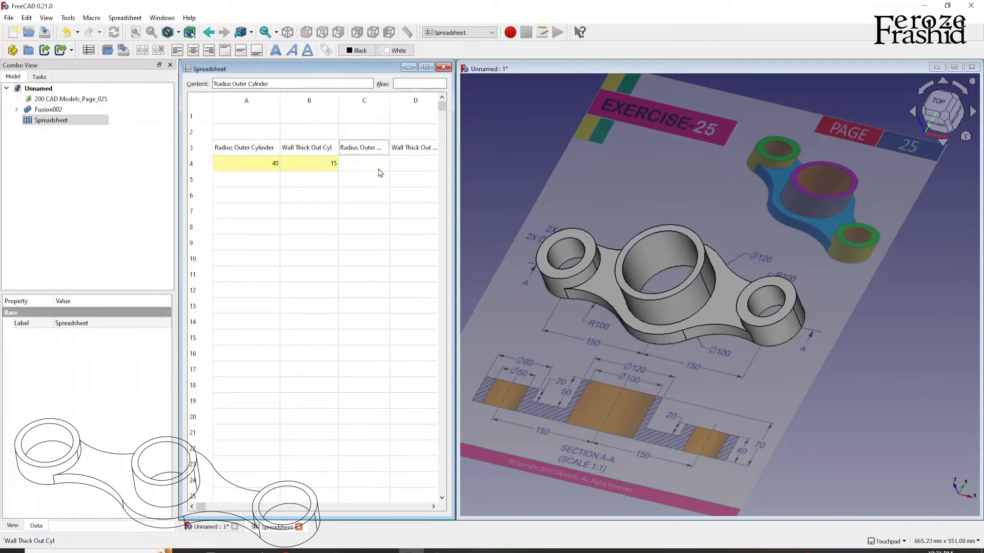
# Step: Change the label in cell C3 to "Radius Center Cylinder"
pyautogui.click(244, 84)
pyautogui.moveTo(244, 85); pyautogui.dragTo(234, 85)
pyautogui.write('Center')
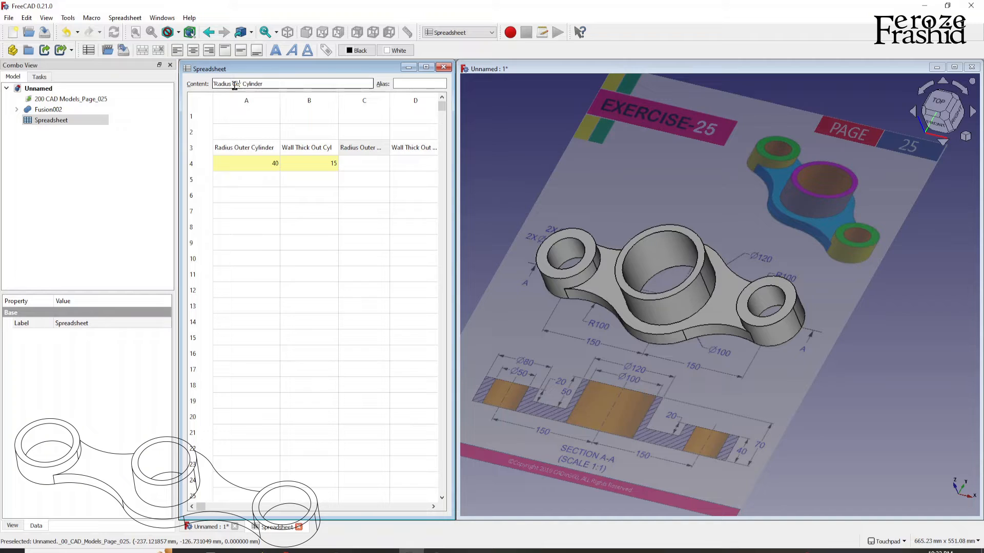
pyautogui.press('Return')
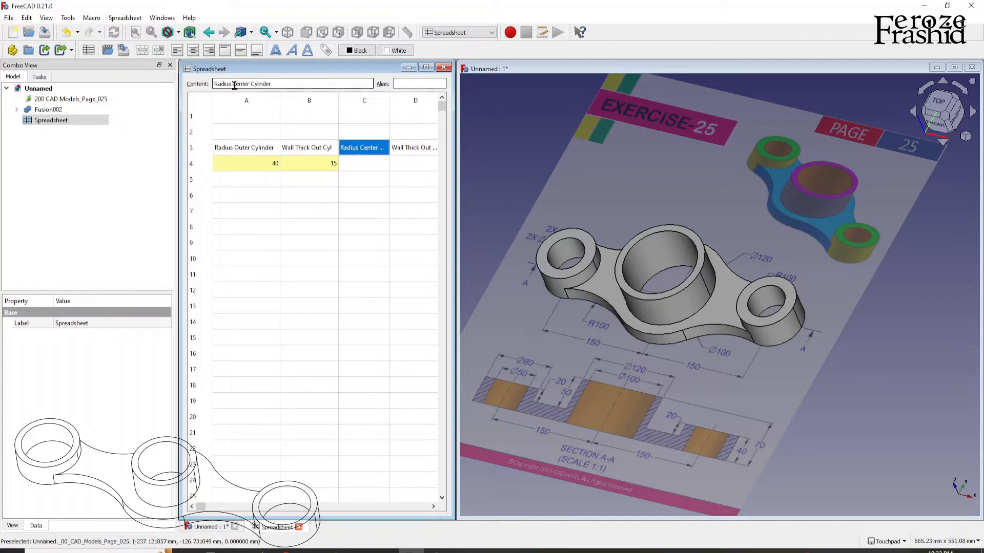
# Step: Enter 60 in cell C4 as the radius of the center cylinder
pyautogui.click(355, 166)
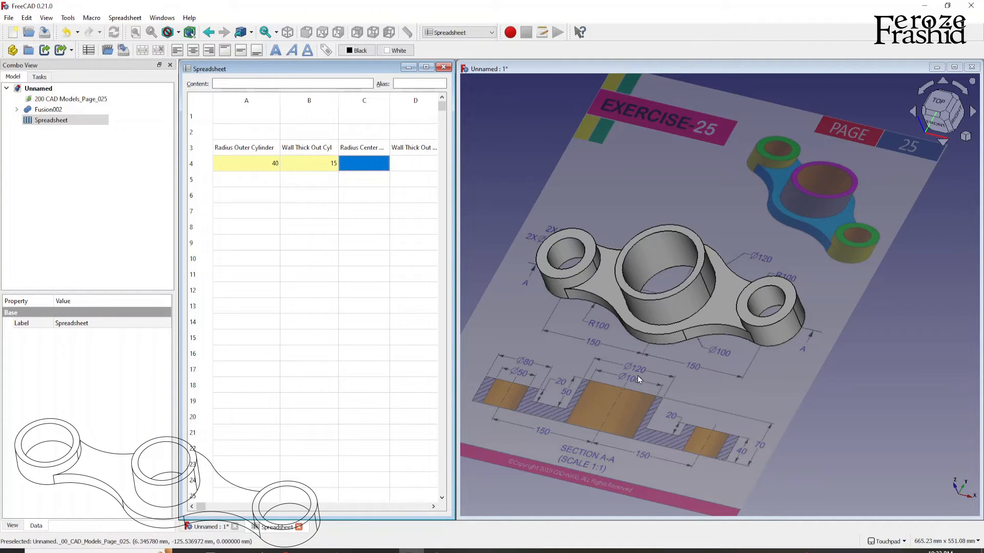
pyautogui.write('60')
pyautogui.press('Return')
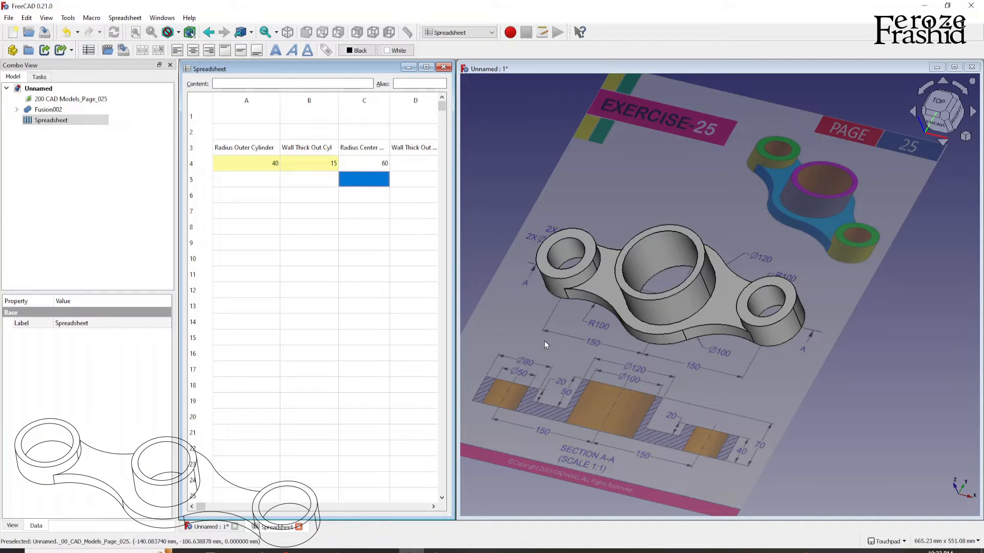
# Step: Give the center cylinder radius in cell C4 the alias RadCenCyl
pyautogui.click(377, 166)
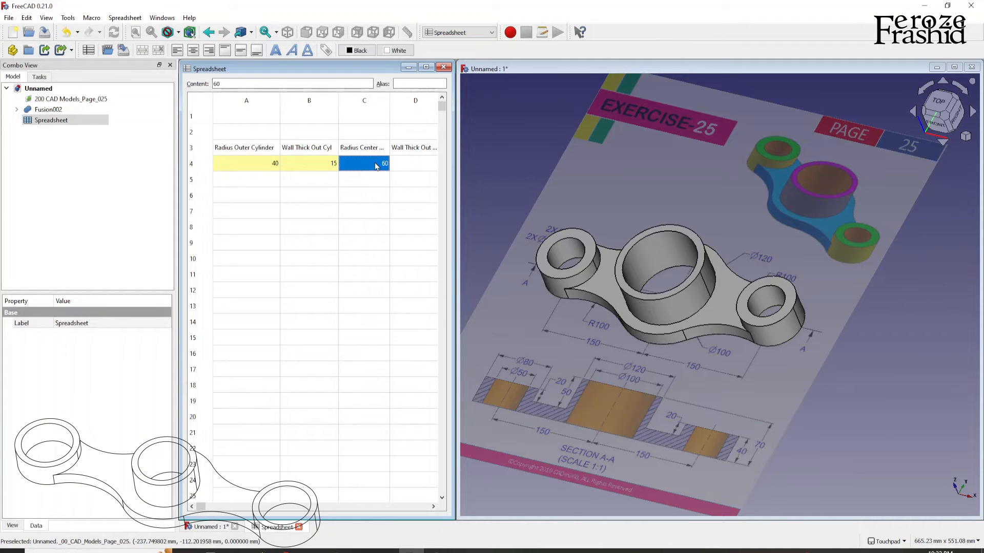
pyautogui.click(267, 166)
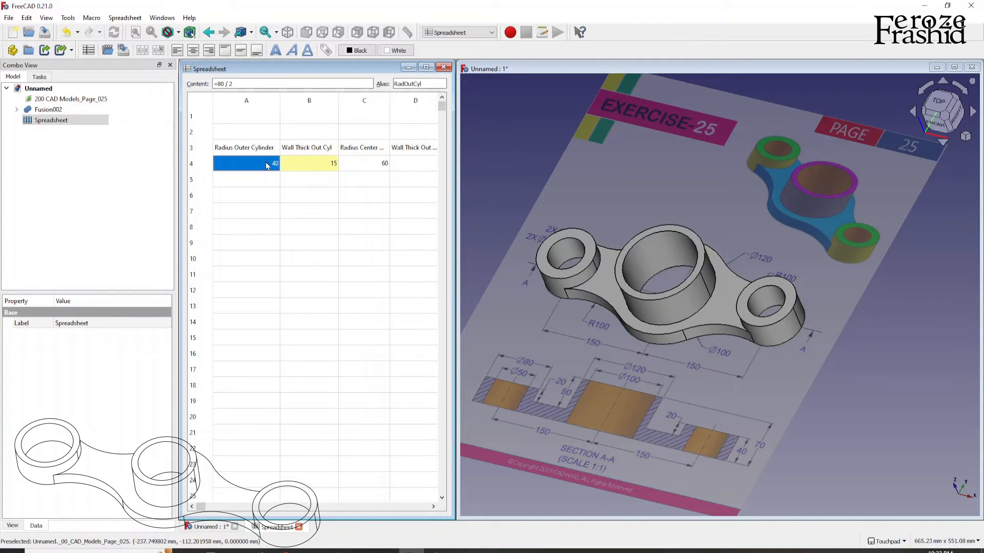
pyautogui.press('Right')
pyautogui.press('Right')
pyautogui.click(413, 84)
pyautogui.write('RadCent')
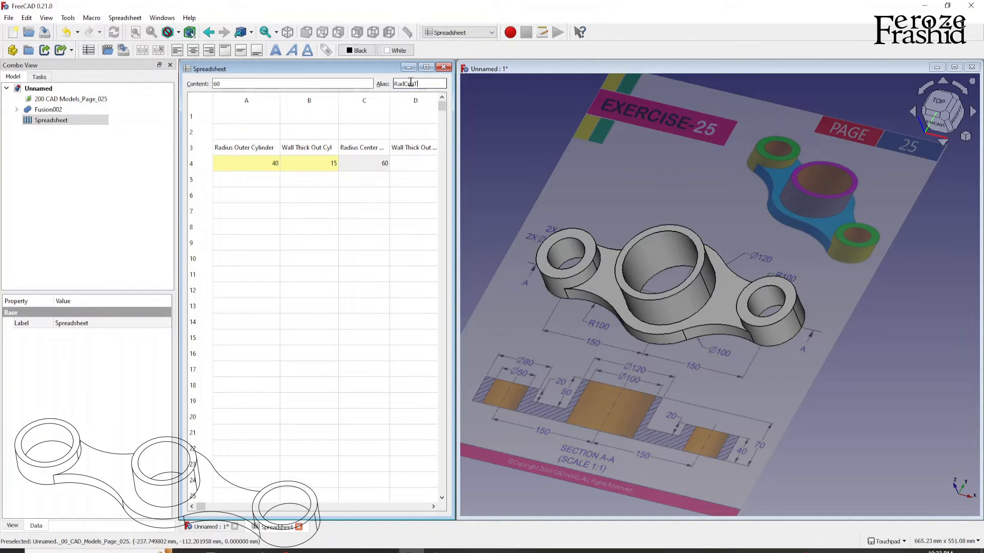
pyautogui.press('Return')
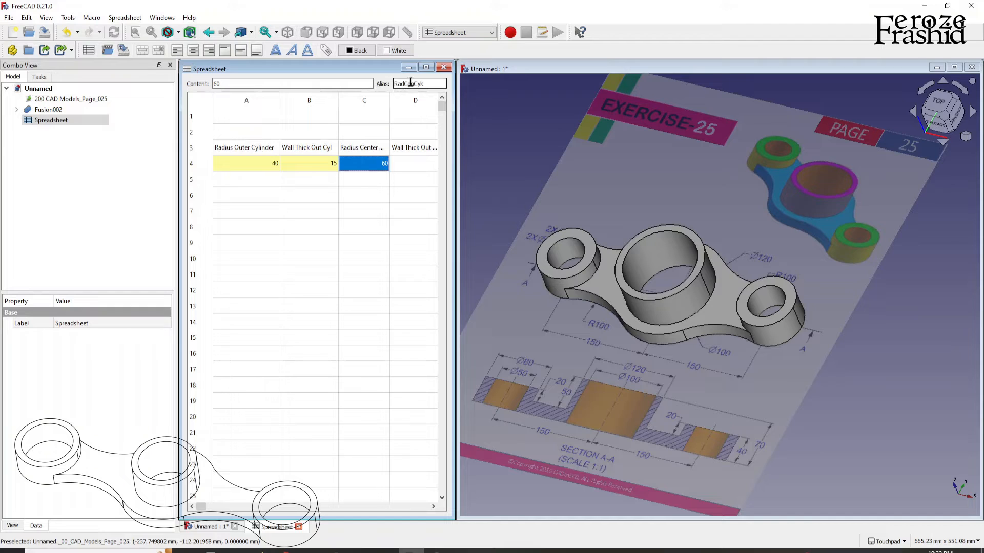
pyautogui.click(431, 83)
pyautogui.press('BackSpace')
pyautogui.write('l')
pyautogui.press('Return')
pyautogui.click(371, 175)
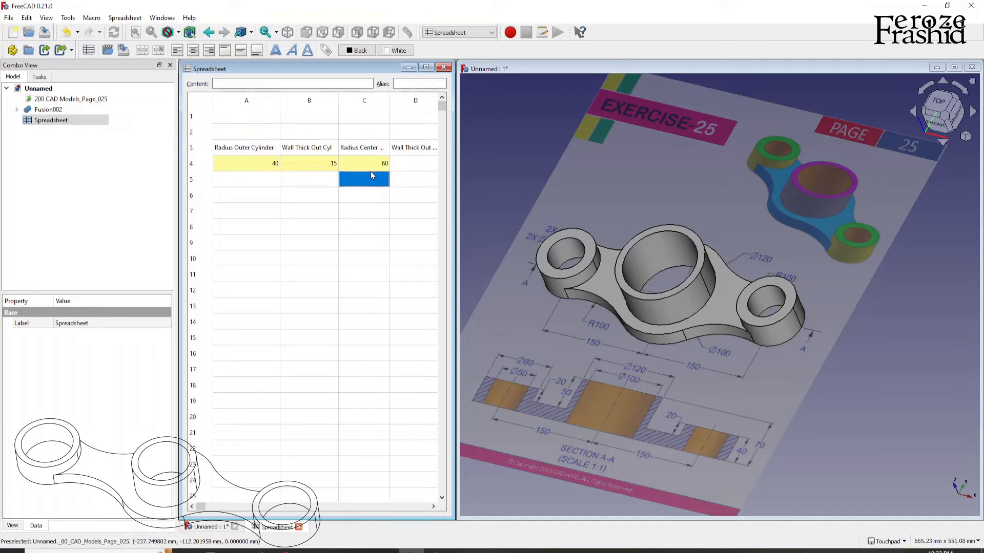
# Step: Give cell D4 the alias WallCen and enter 10 as the center cylinder's wall thickness
pyautogui.click(407, 170)
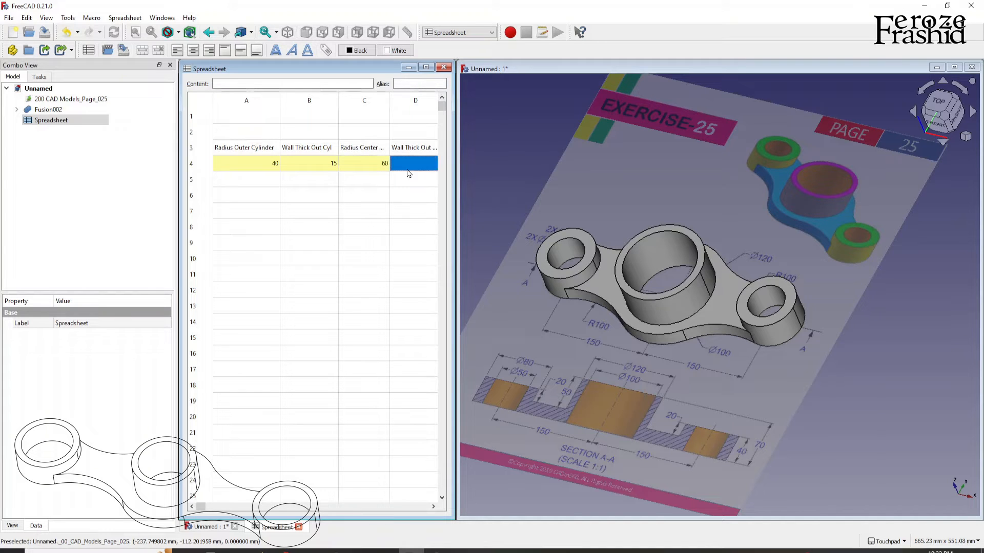
pyautogui.click(310, 163)
pyautogui.click(406, 164)
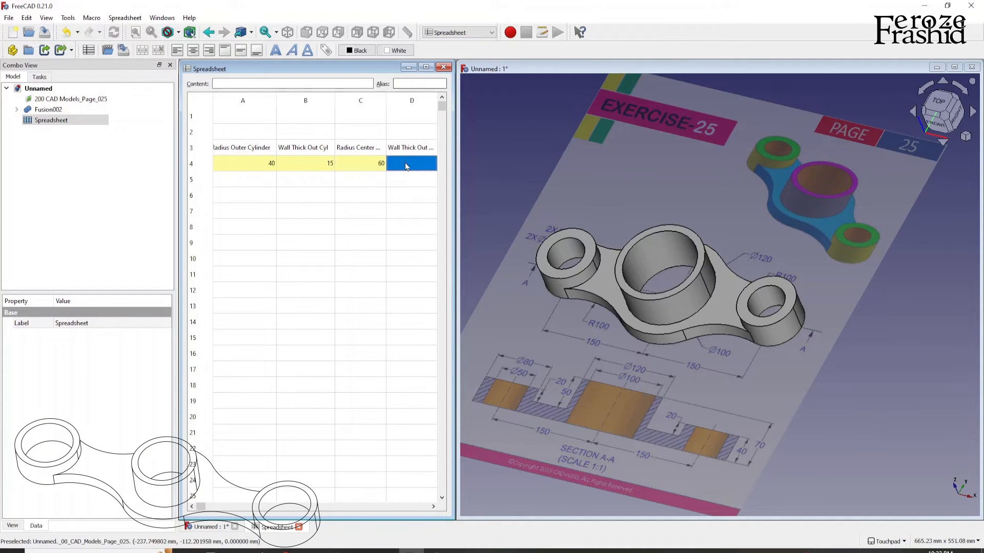
pyautogui.click(405, 86)
pyautogui.write('WallCen')
pyautogui.press('Return')
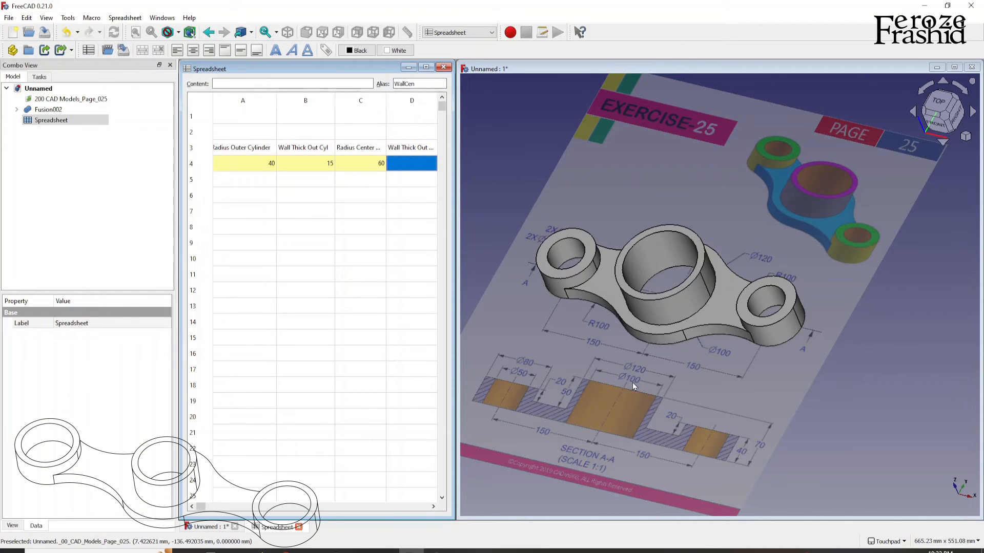
pyautogui.write('10')
pyautogui.press('Return')
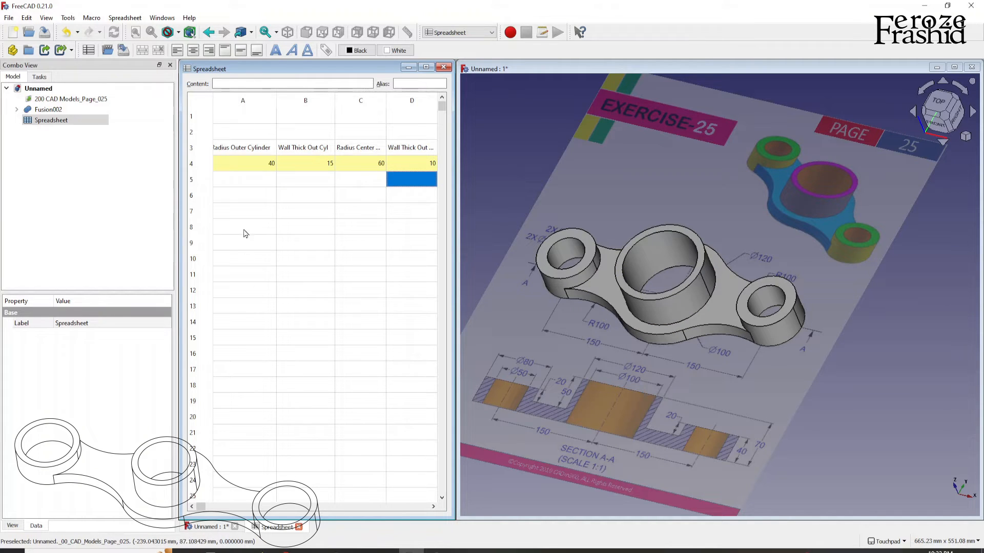
# Step: Enter the label "Center Distance" in cell E3 and the value 150 in cell E4
pyautogui.click(258, 212)
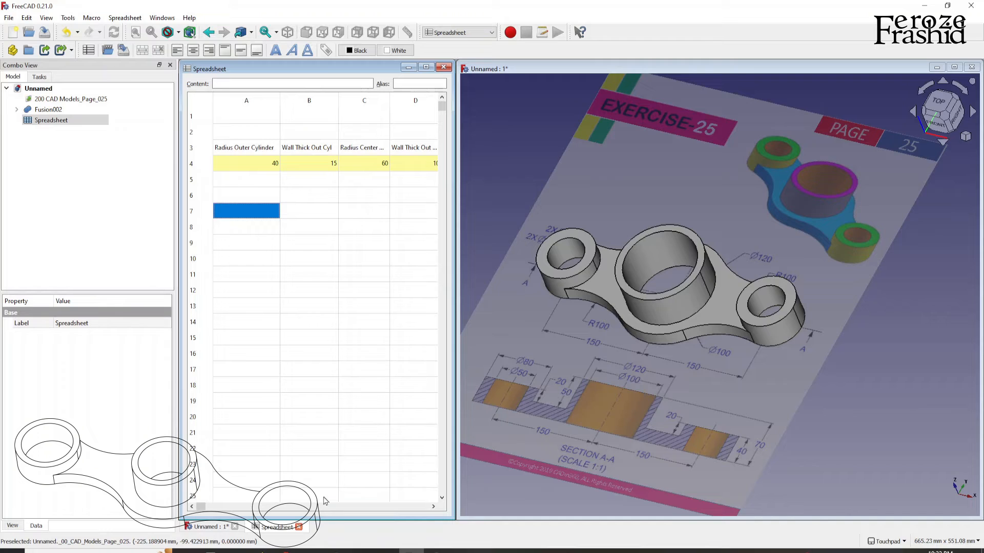
pyautogui.click(432, 506)
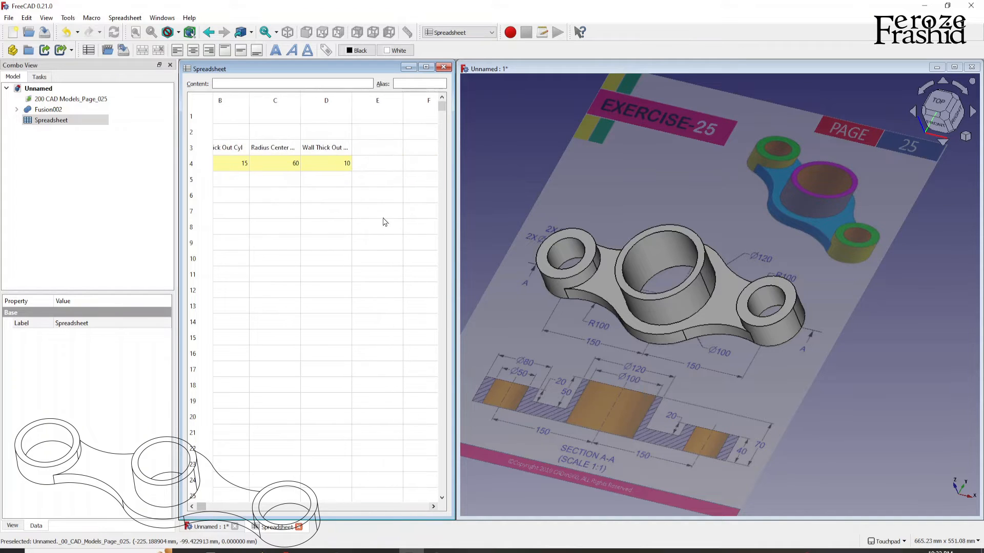
pyautogui.click(371, 150)
pyautogui.write('Center Distance')
pyautogui.press('Return')
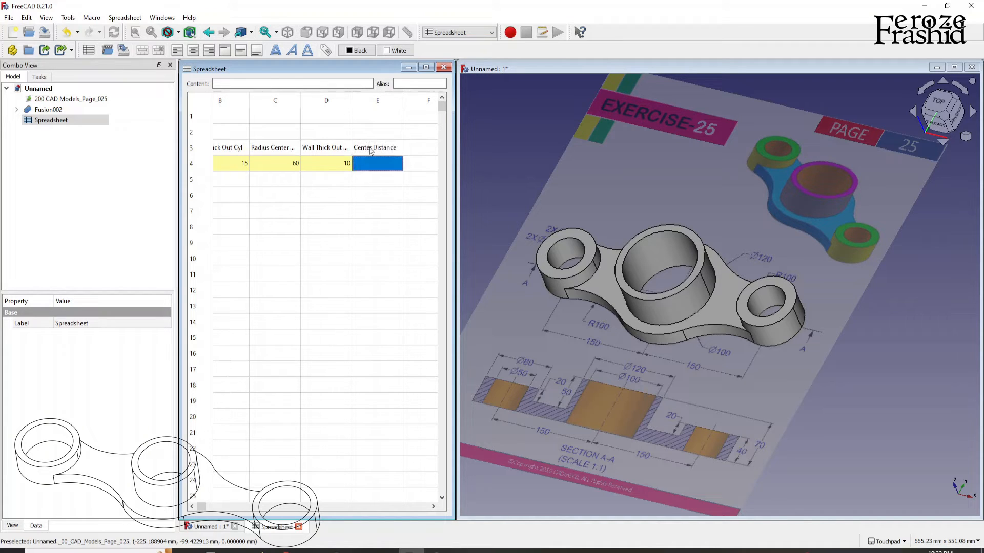
pyautogui.write('150')
pyautogui.press('Return')
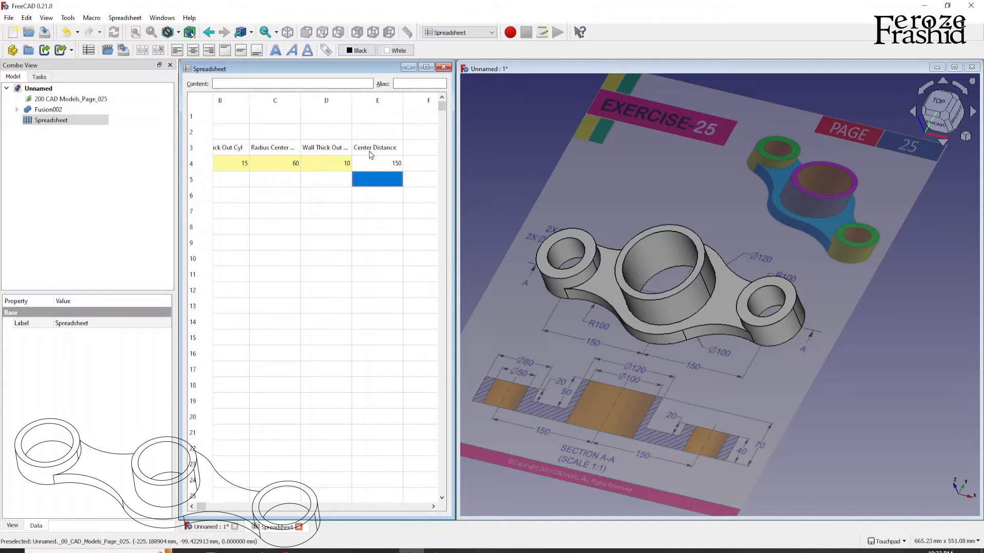
# Step: Give the center distance value in cell E4 the alias CenterDistance
pyautogui.click(372, 164)
pyautogui.click(417, 84)
pyautogui.write('CenterDi')
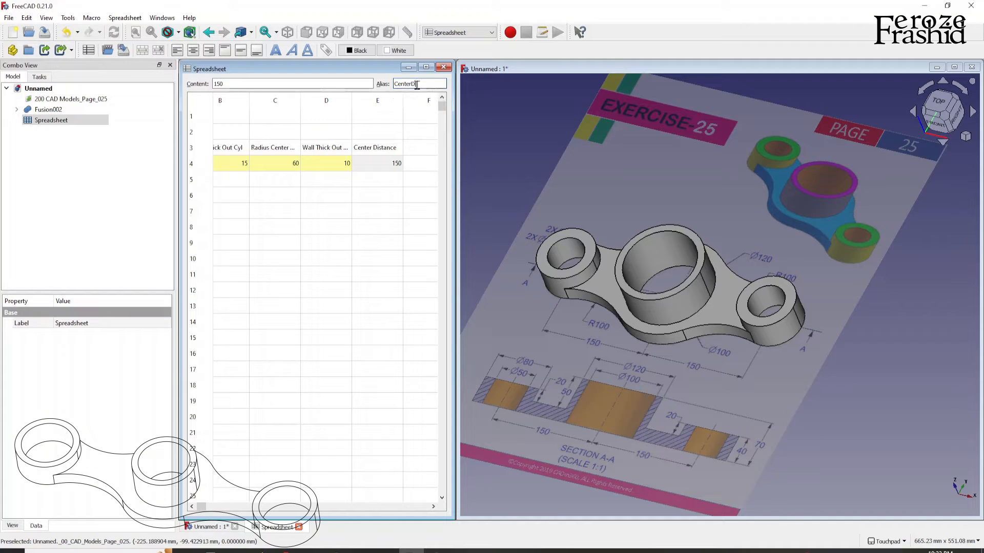
pyautogui.write('stance')
pyautogui.press('Return')
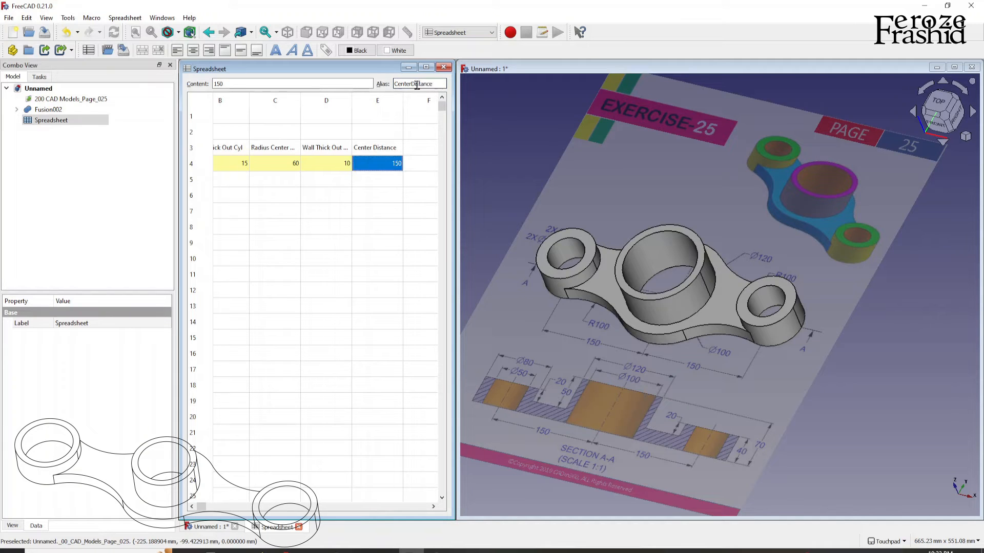
pyautogui.press('Return')
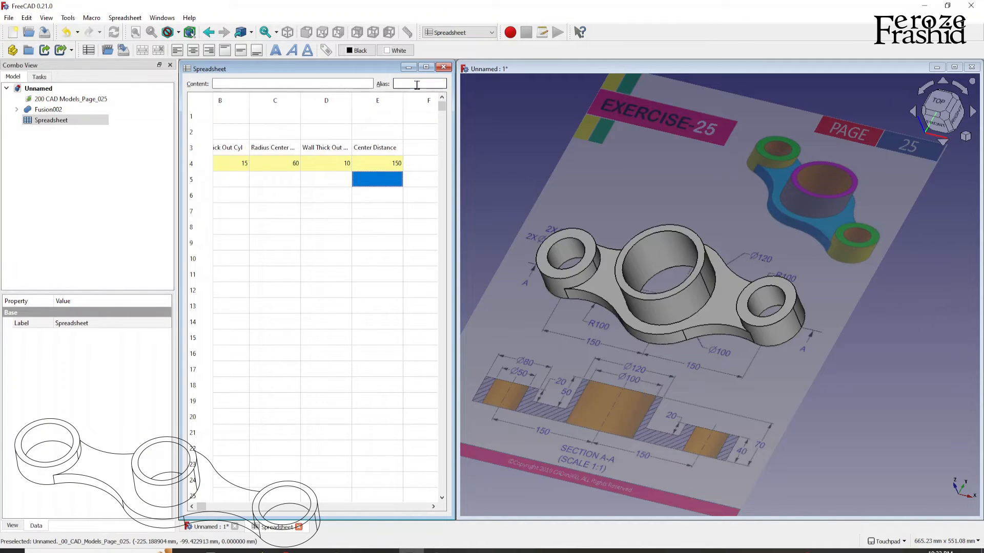
# Step: Examine the link body against the reference drawing from above, hiding the fused body and showing it again
pyautogui.scroll(-1, 766, 302)
pyautogui.scroll(1, 619, 300)
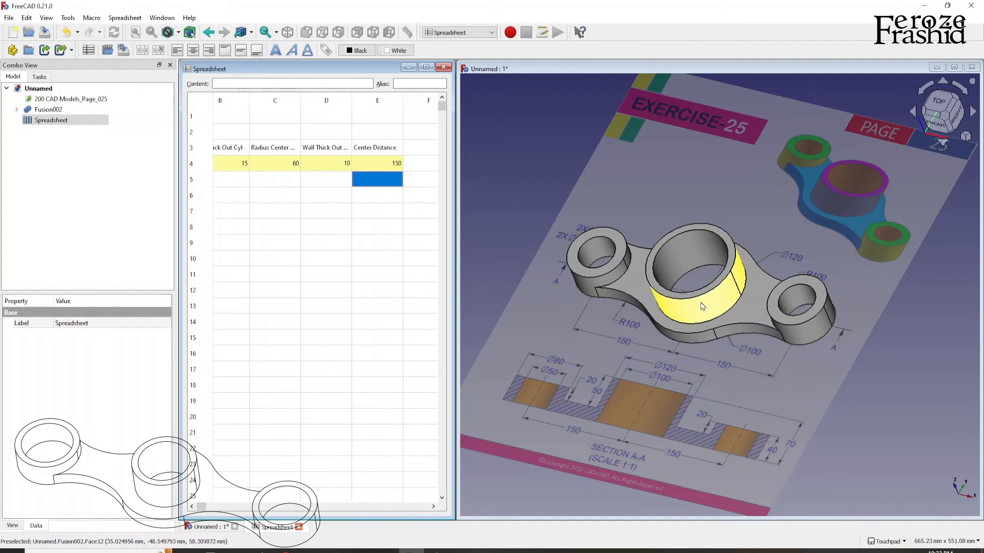
pyautogui.scroll(-1, 701, 306)
pyautogui.keyDown('shift'); pyautogui.moveTo(670, 330); pyautogui.dragTo(703, 365); pyautogui.keyUp('shift')
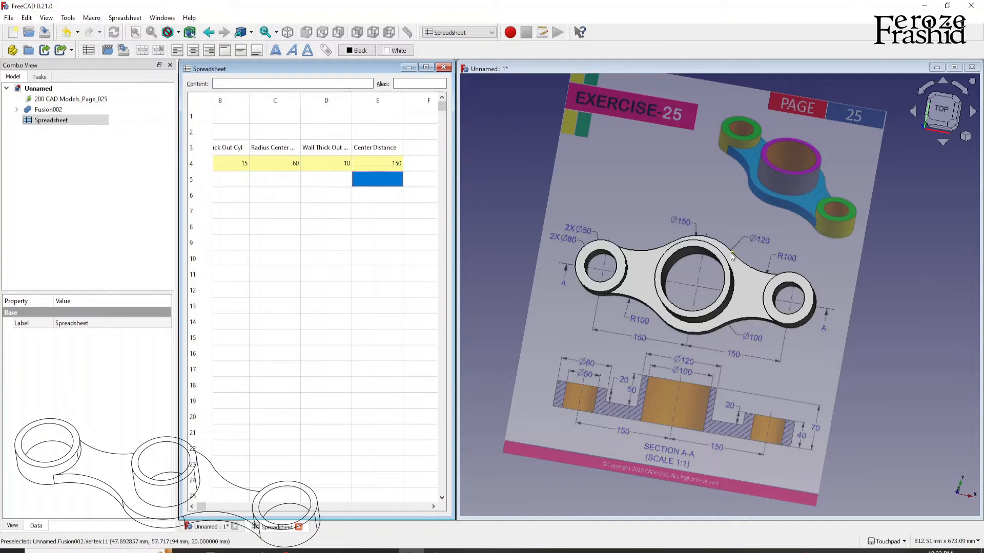
pyautogui.click(739, 277)
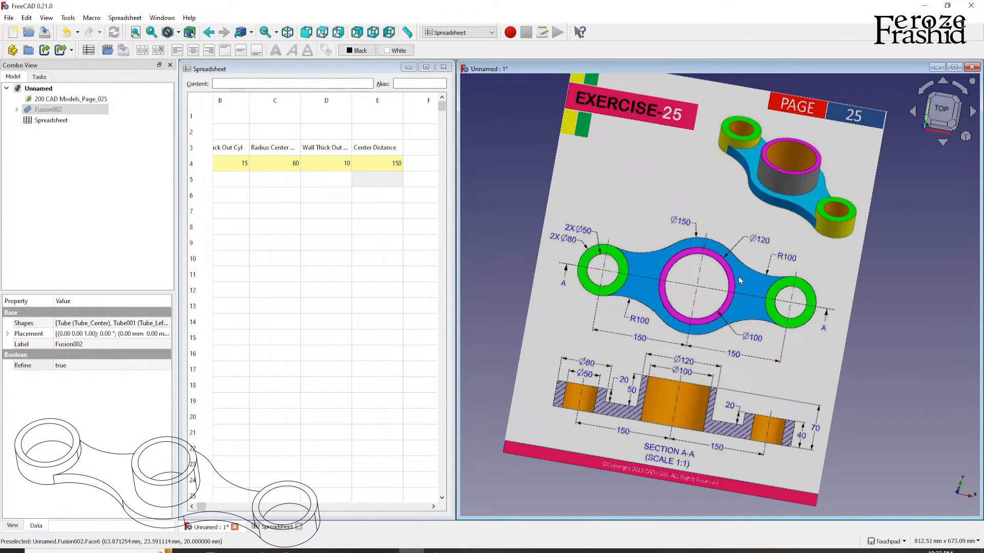
pyautogui.press('space')
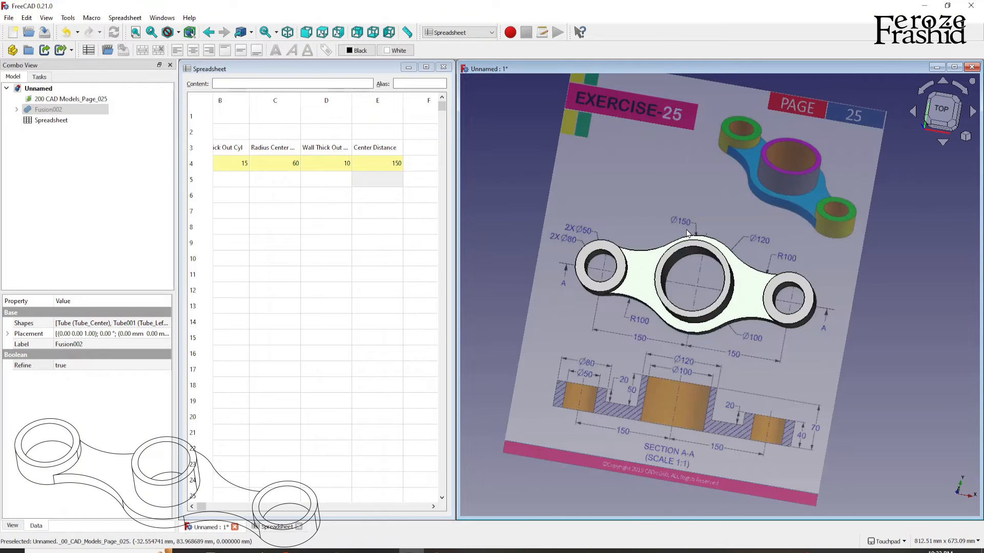
# Step: Expand Fusion002 in the model tree and select Tube_Center, with the spreadsheet showing from column A
pyautogui.click(326, 185)
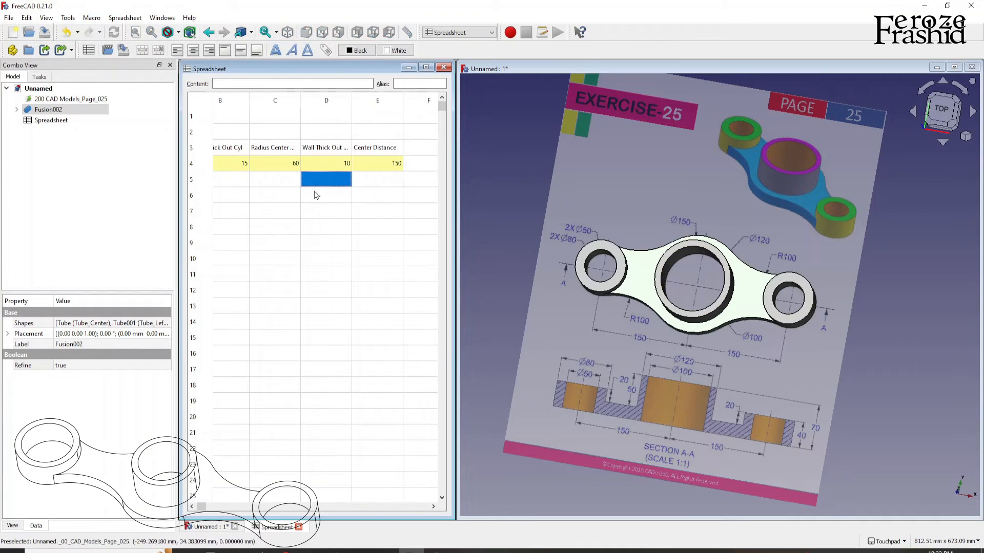
pyautogui.click(16, 109)
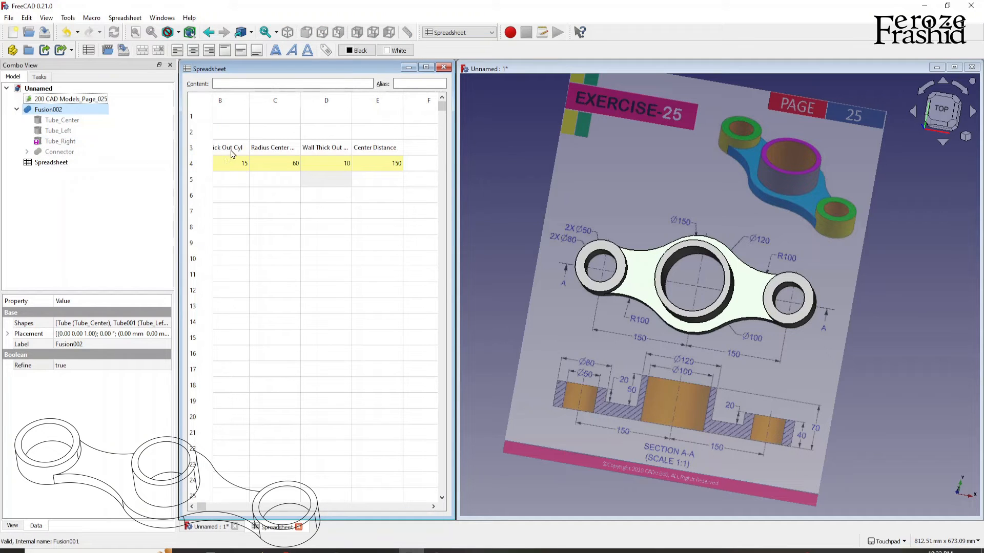
pyautogui.click(192, 506)
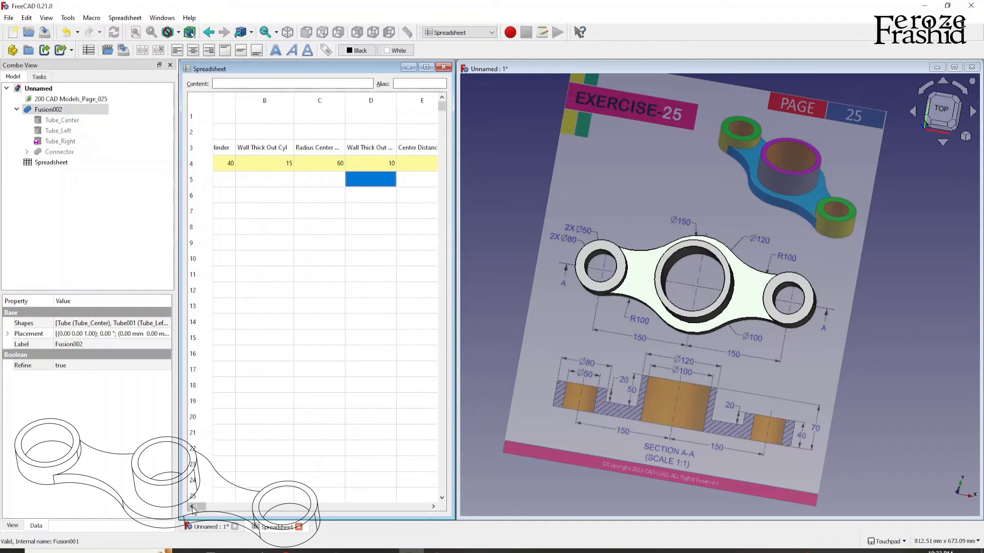
pyautogui.click(192, 506)
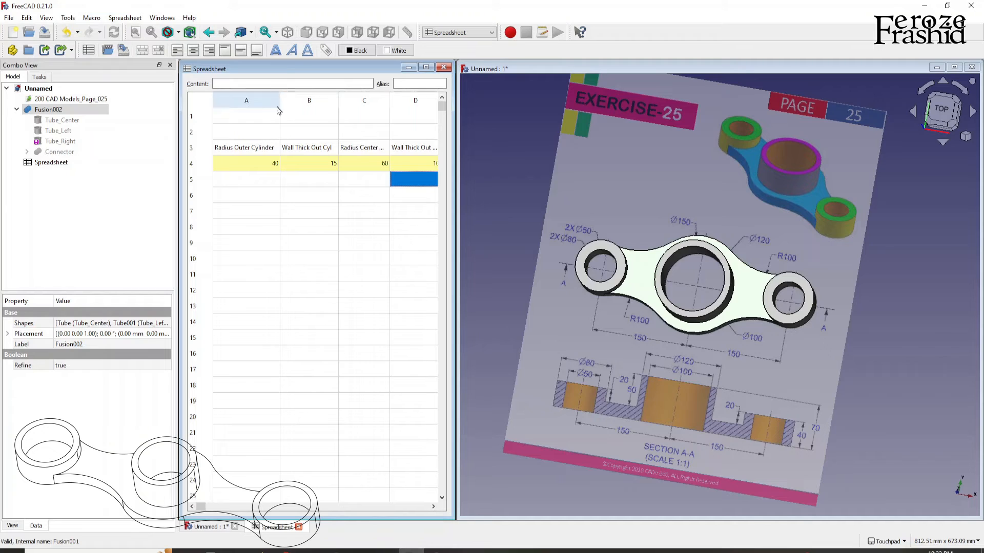
pyautogui.click(61, 120)
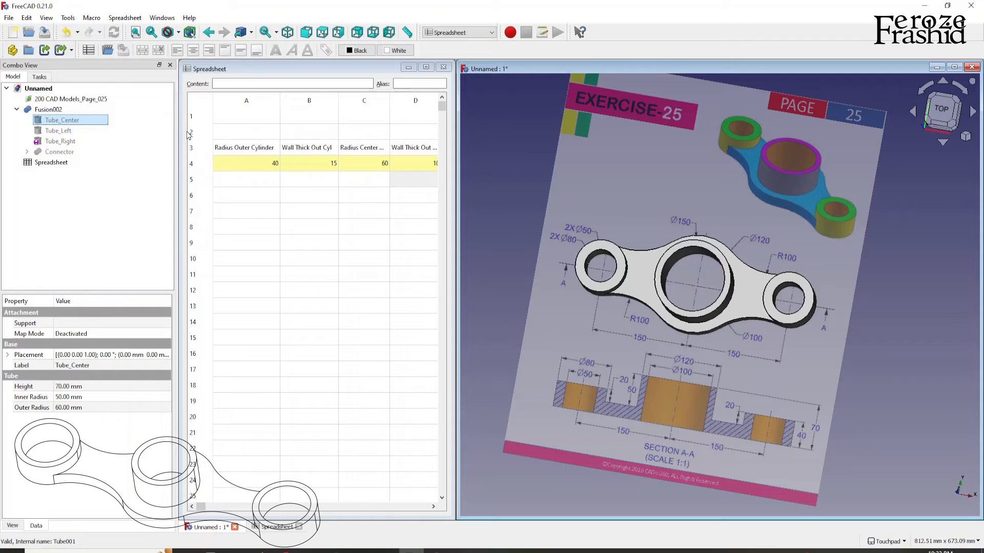
# Step: Link the outer radius of Tube_Center to the expression Spreadsheet.RadCenCyl
pyautogui.click(72, 388)
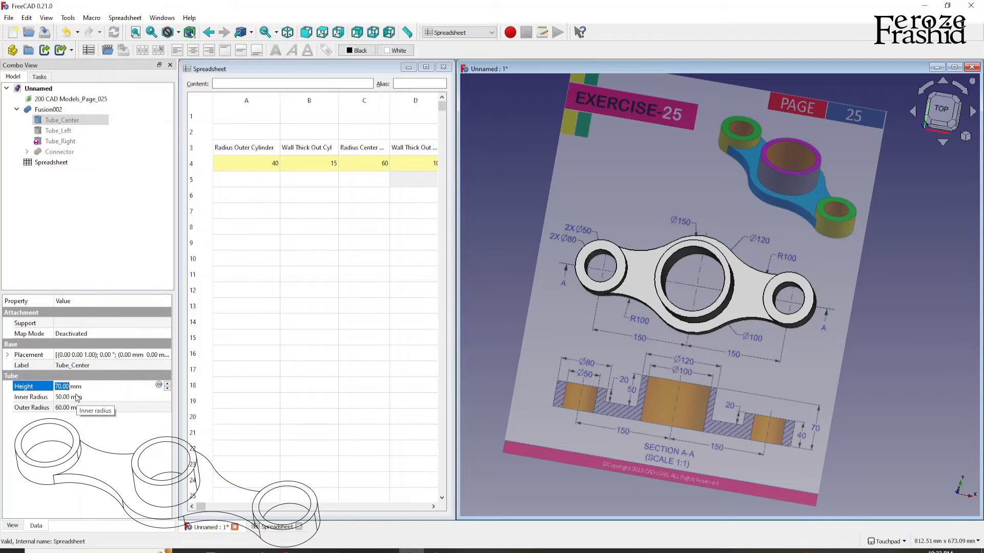
pyautogui.click(71, 398)
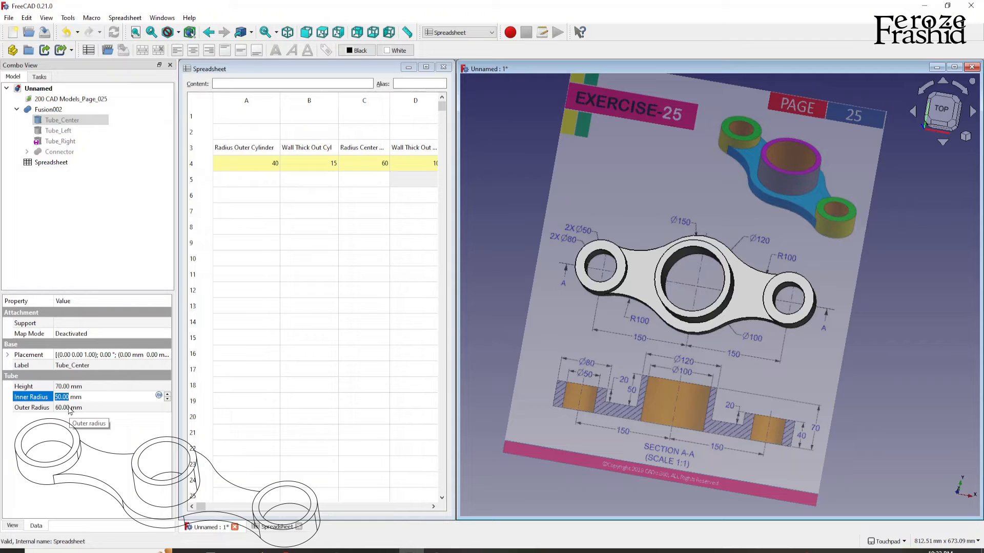
pyautogui.click(70, 408)
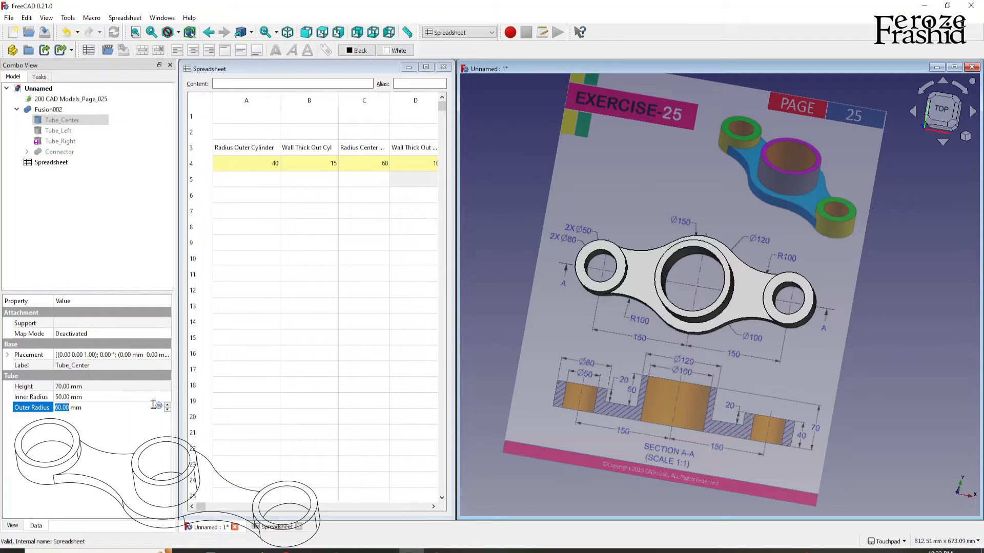
pyautogui.click(159, 406)
pyautogui.moveTo(144, 392); pyautogui.dragTo(346, 369)
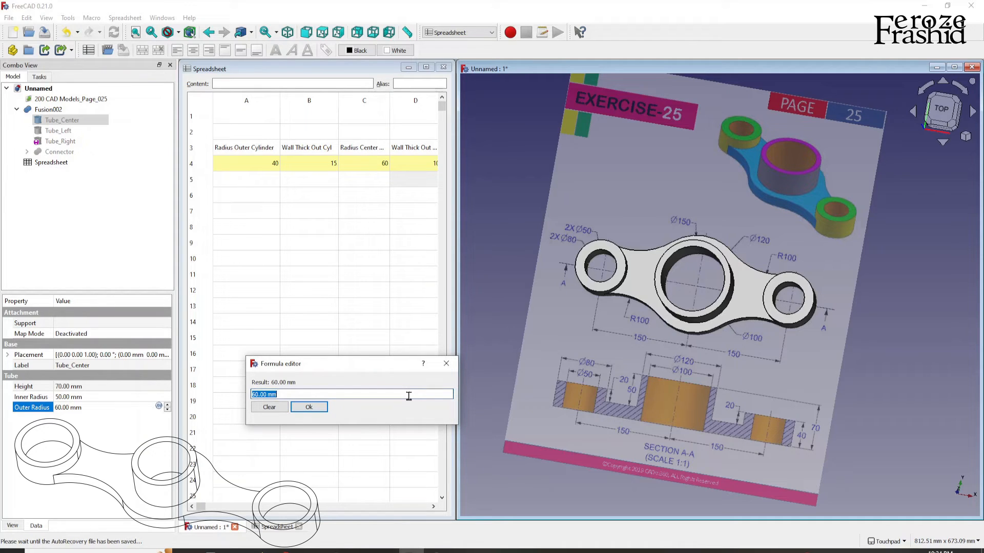
pyautogui.write('Spreadsheet.')
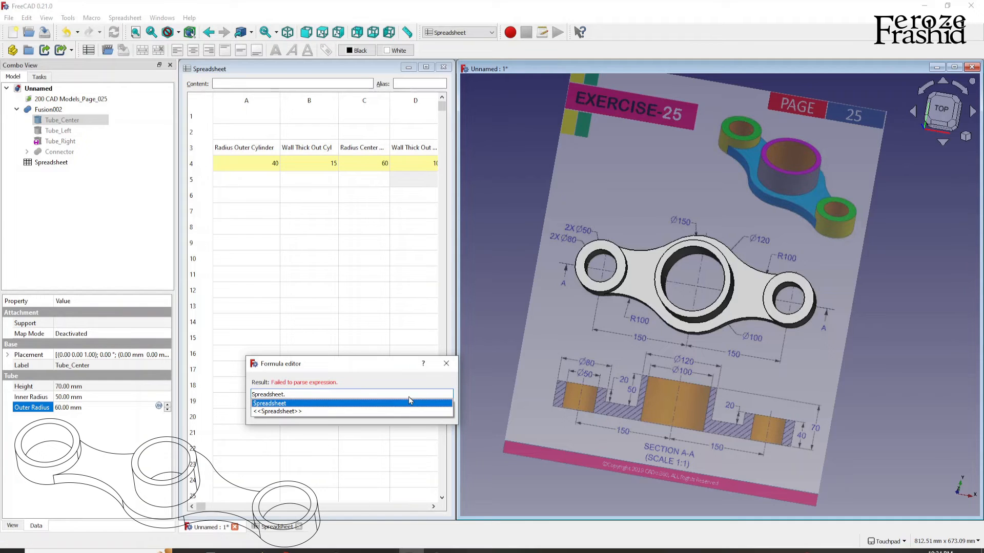
pyautogui.write('Ra')
pyautogui.press('Down')
pyautogui.press('Down')
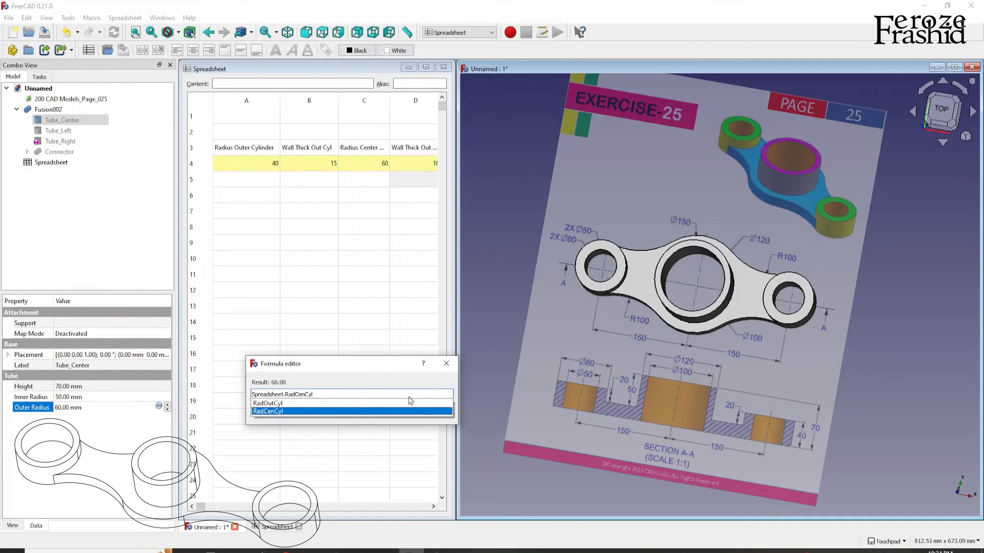
pyautogui.press('Return')
pyautogui.press('Return')
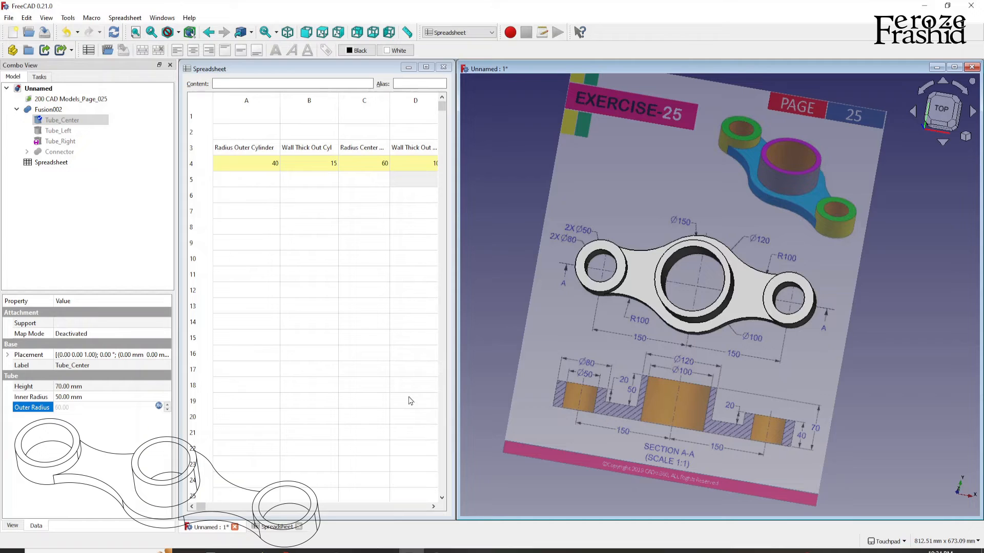
pyautogui.click(372, 392)
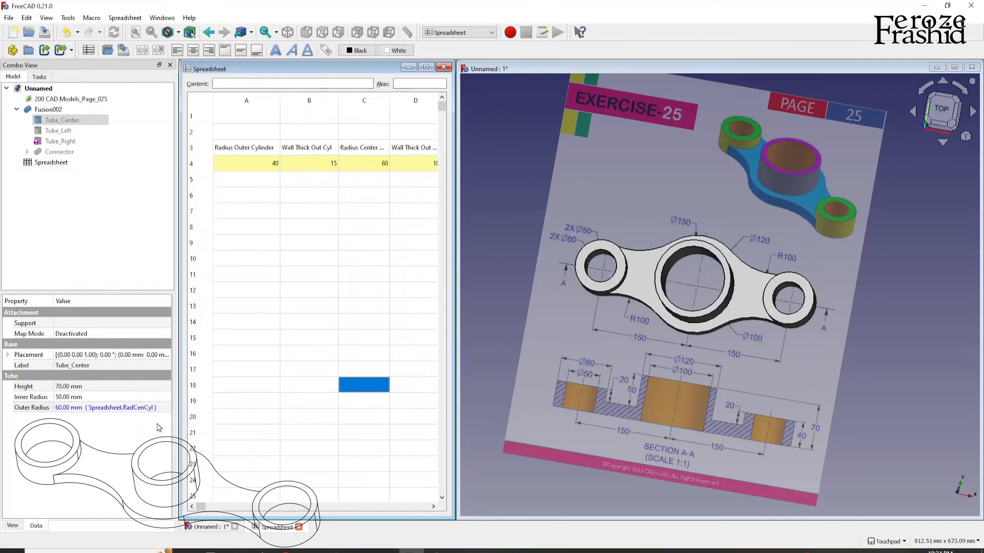
# Step: Set the inner radius expression of Tube_Center to Spreadsheet.RadCenCyl minus the spreadsheet's center wall thickness alias WallCen
pyautogui.click(71, 398)
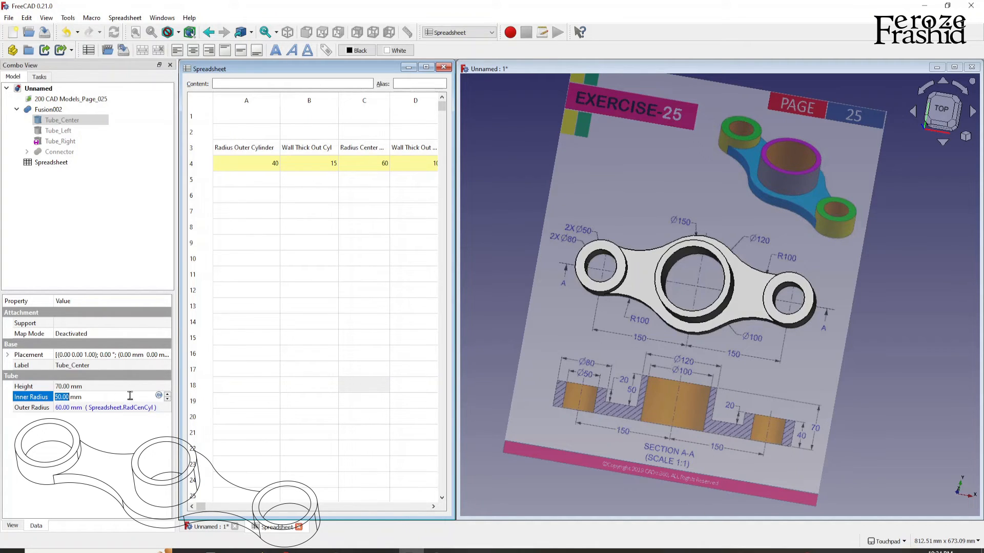
pyautogui.click(159, 396)
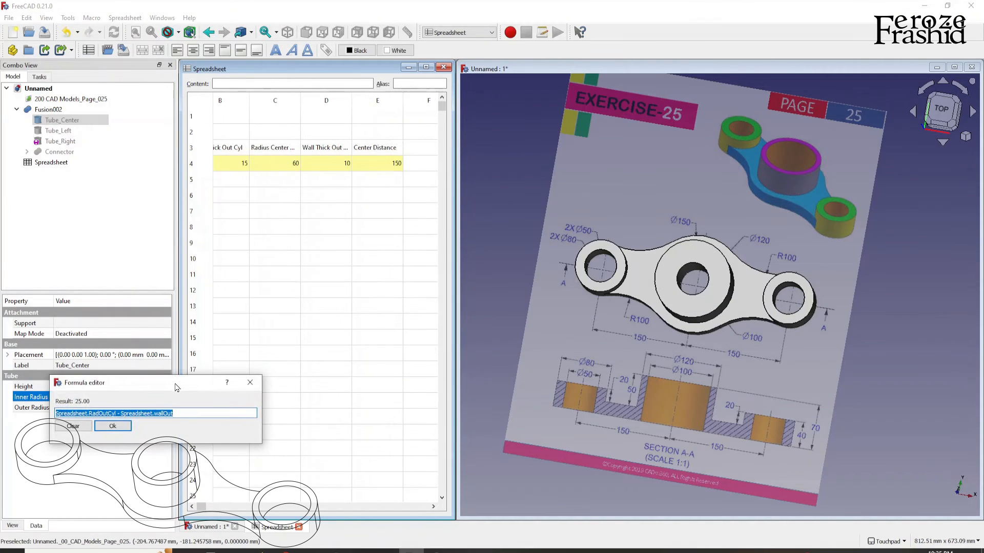
pyautogui.moveTo(343, 378); pyautogui.dragTo(343, 308)
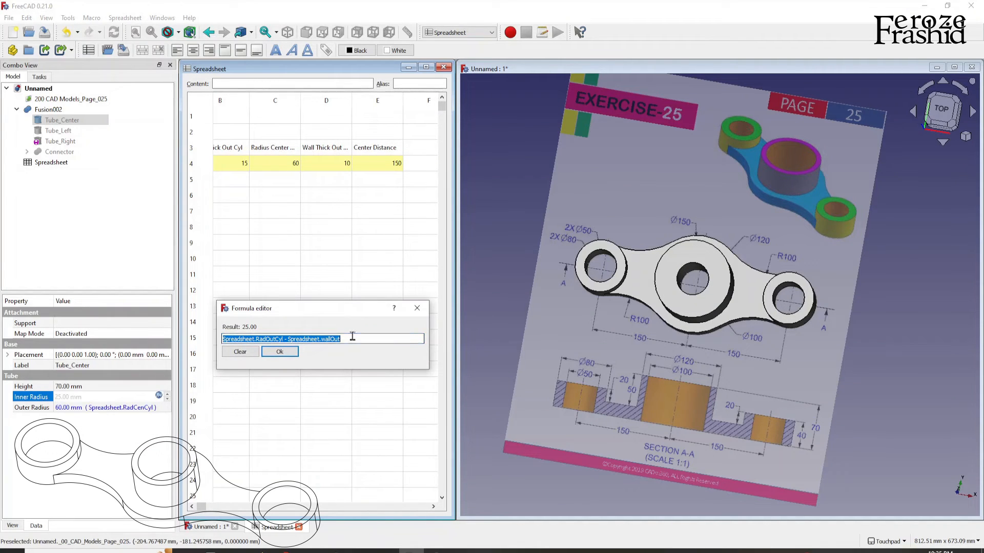
pyautogui.write('Spre')
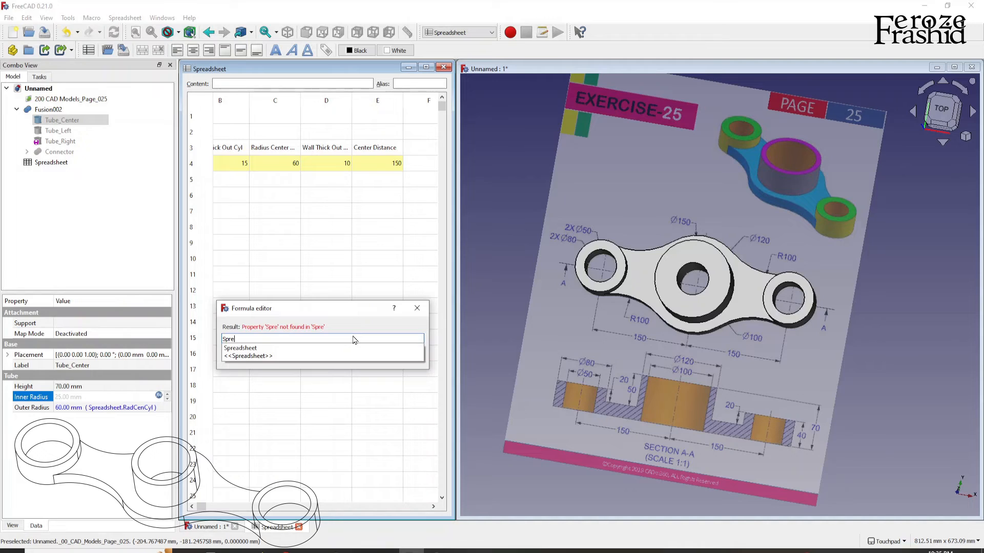
pyautogui.write('adsheet.Rad')
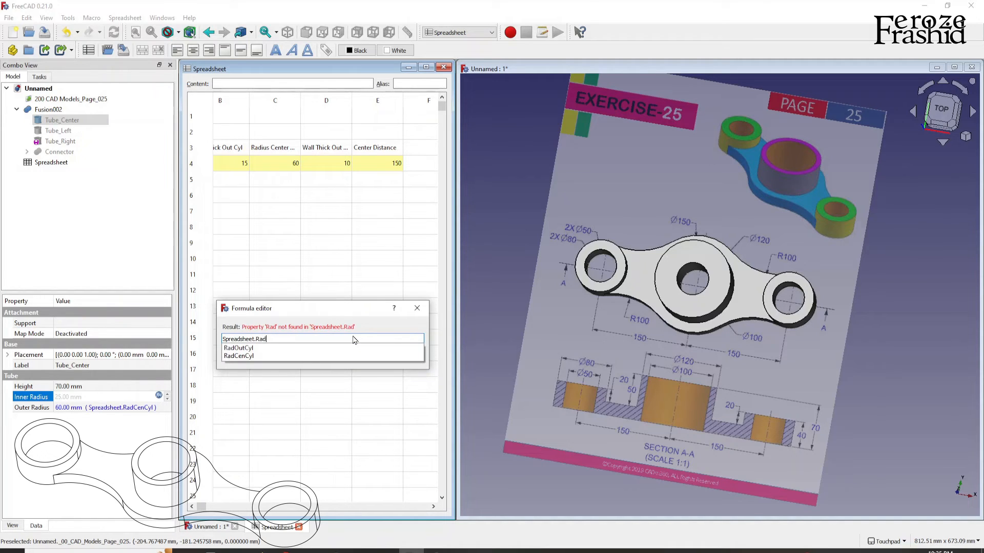
pyautogui.press('Down')
pyautogui.press('Down')
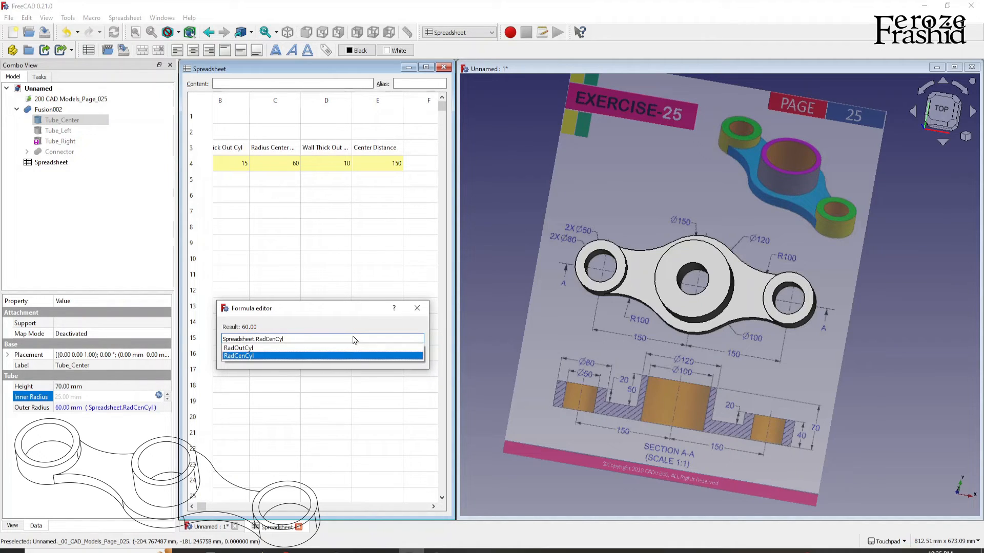
pyautogui.write('-Spre')
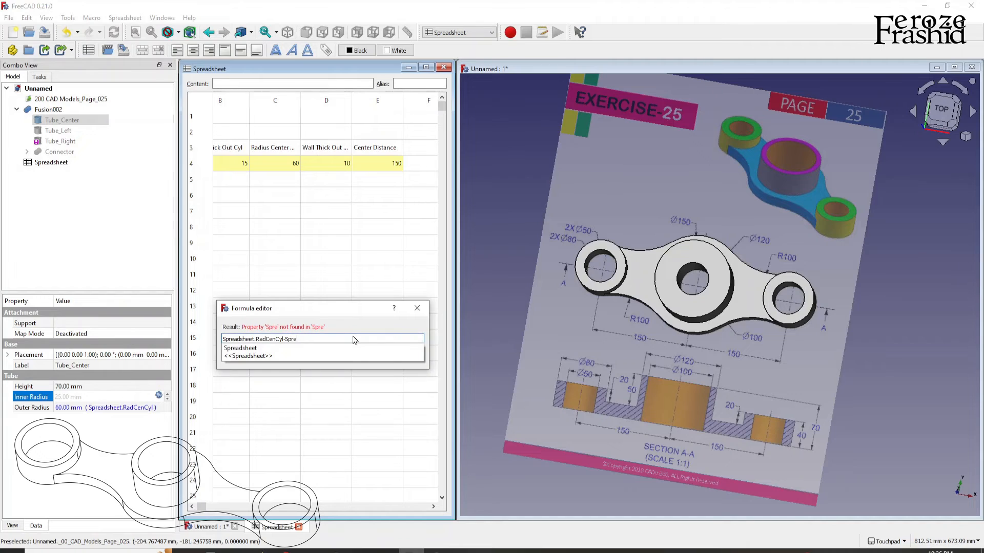
pyautogui.write('adsheet.Wall')
pyautogui.press('Down')
pyautogui.press('Down')
pyautogui.press('Return')
pyautogui.press('Return')
pyautogui.click(353, 340)
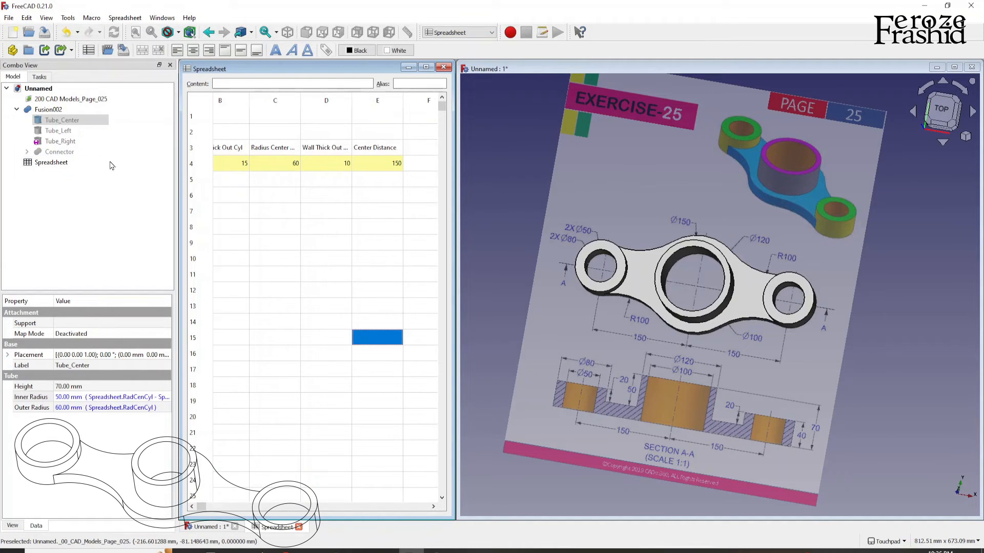
# Step: Select Tube_Left to check its radii and widen the spreadsheet window to show columns A through E
pyautogui.click(72, 132)
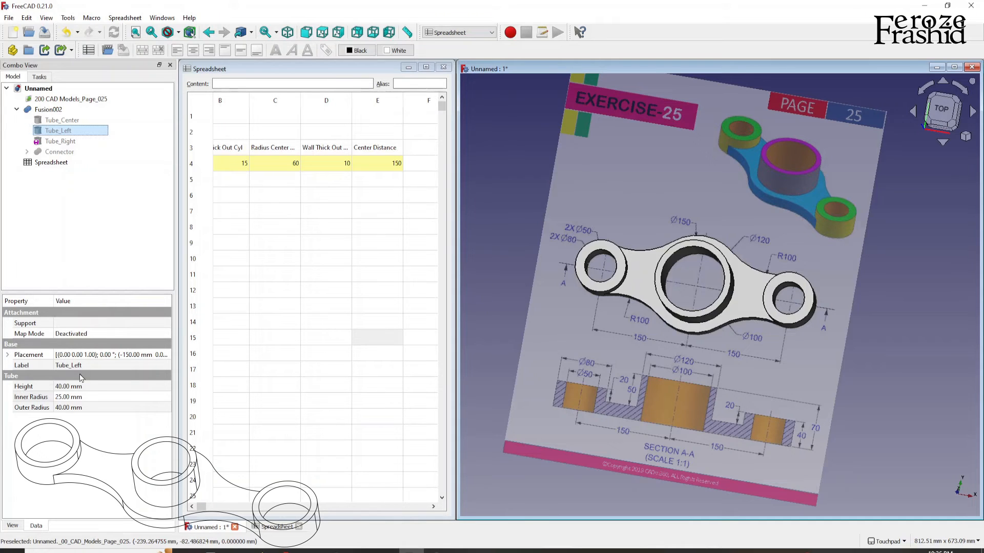
pyautogui.click(81, 398)
pyautogui.click(83, 407)
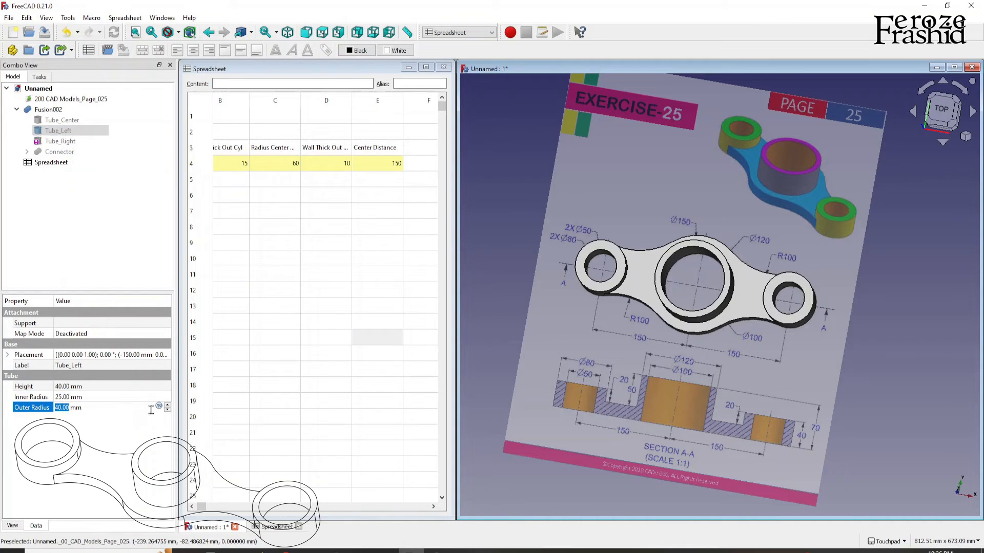
pyautogui.moveTo(204, 506); pyautogui.dragTo(198, 506)
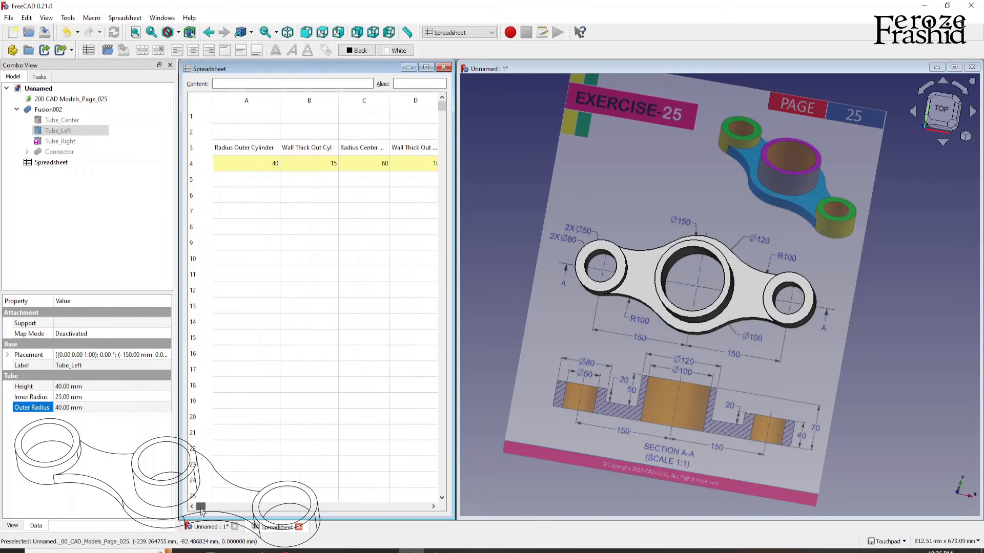
pyautogui.click(144, 410)
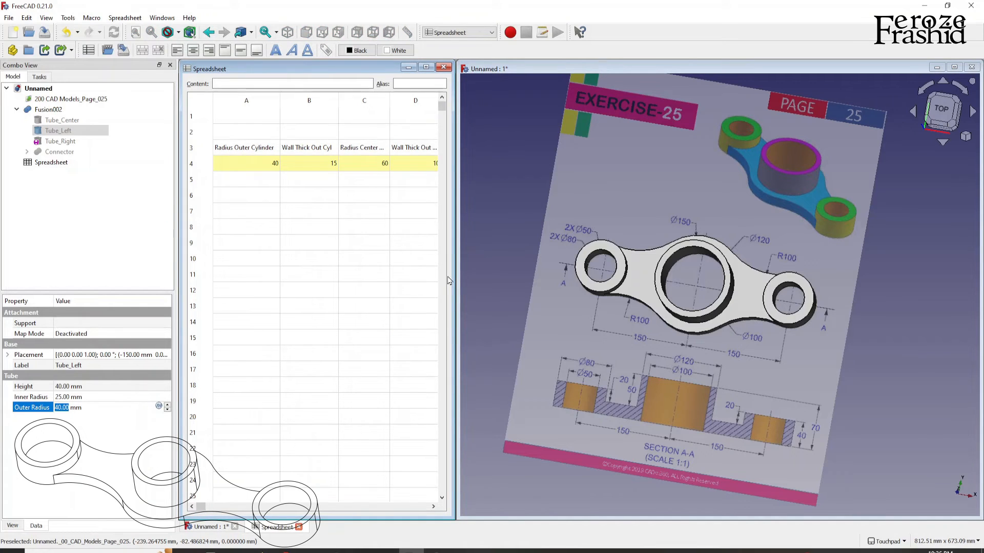
pyautogui.moveTo(455, 275); pyautogui.dragTo(517, 265)
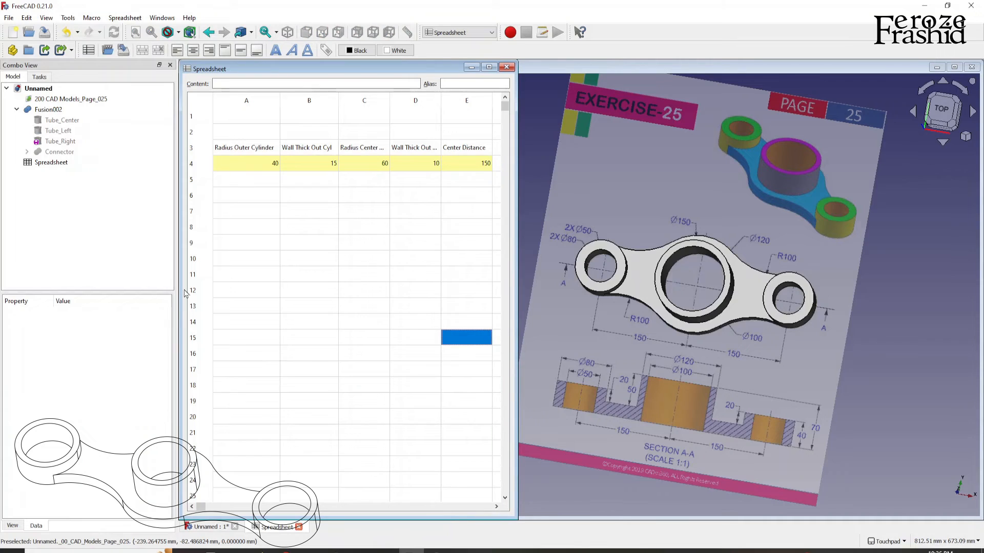
# Step: Link the outer radius of Tube_Left to the expression Spreadsheet.RadOutCyl
pyautogui.click(58, 131)
pyautogui.click(69, 397)
pyautogui.click(69, 407)
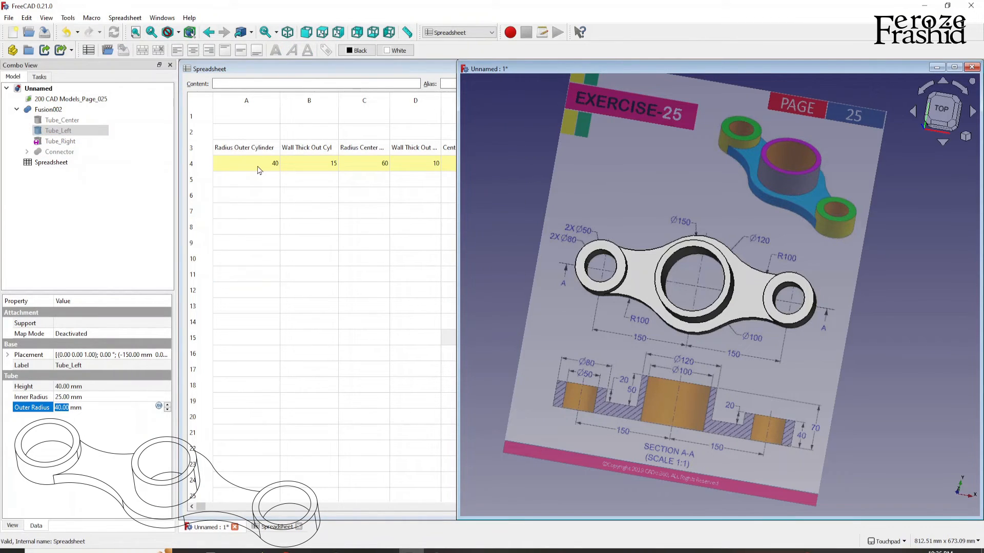
pyautogui.click(159, 406)
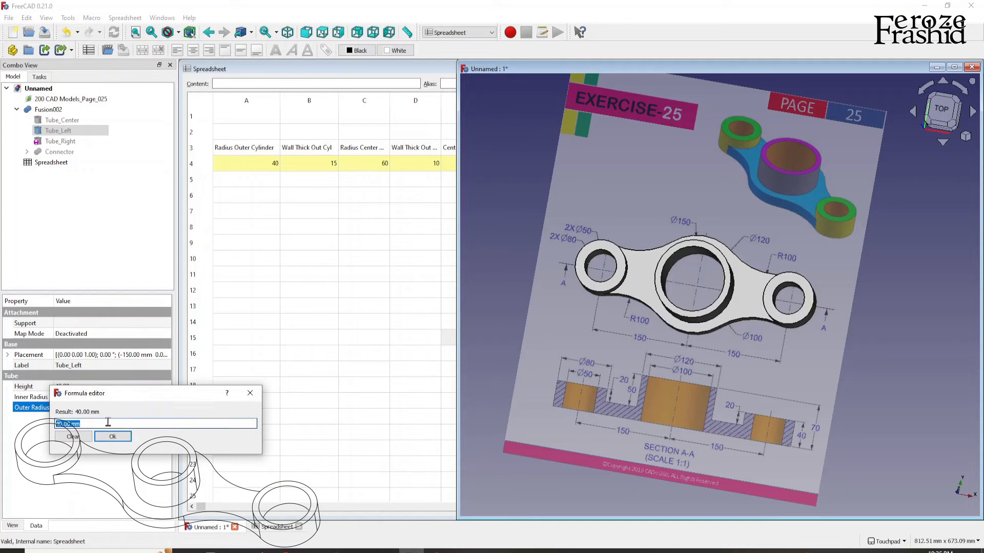
pyautogui.write('Sprea')
pyautogui.press('Down')
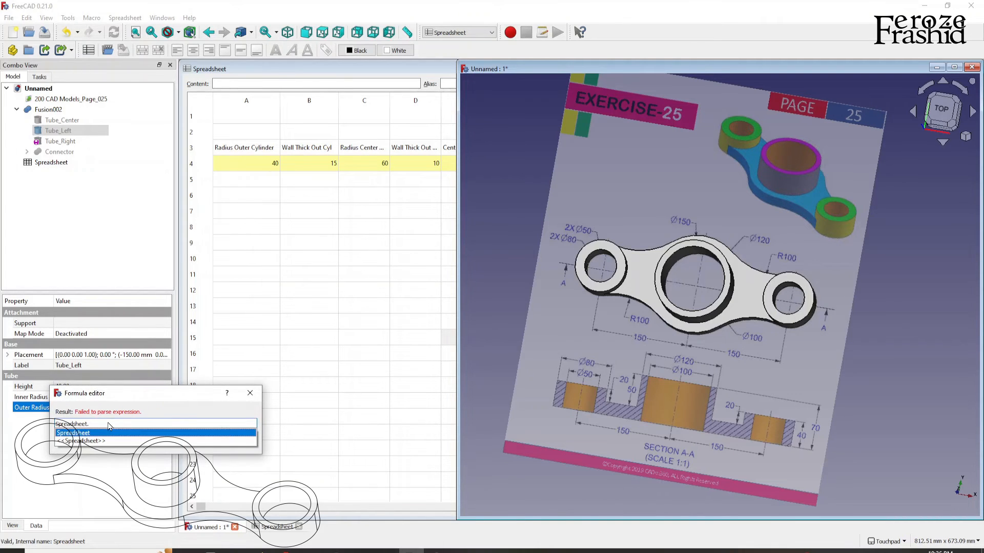
pyautogui.hotkey('ctrl', 'a')
pyautogui.press('Right')
pyautogui.write('RadOutCyl')
pyautogui.press('Down')
pyautogui.press('Return')
pyautogui.press('Return')
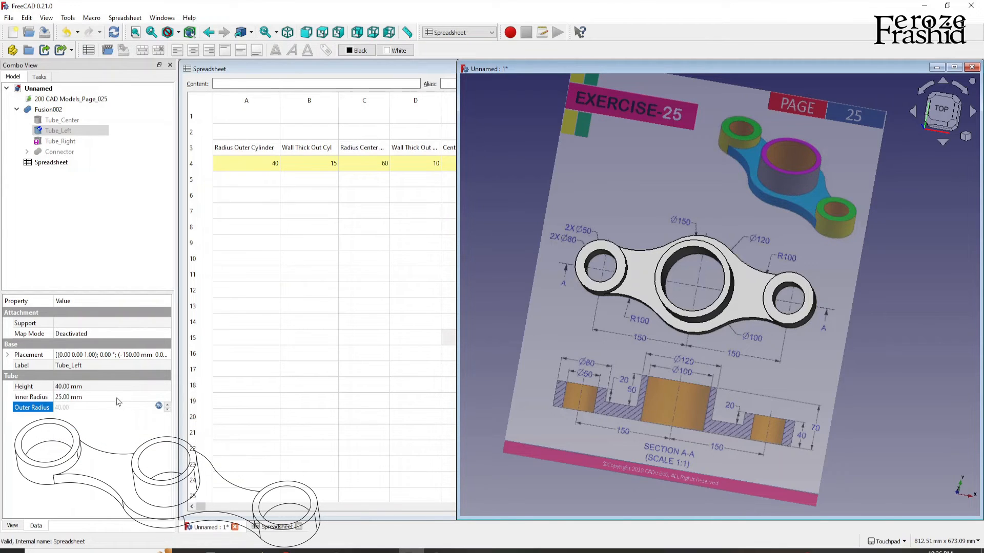
# Step: Set the inner radius expression of Tube_Left to Spreadsheet.RadOutCyl - Spreadsheet.wallOut
pyautogui.click(146, 398)
pyautogui.click(158, 396)
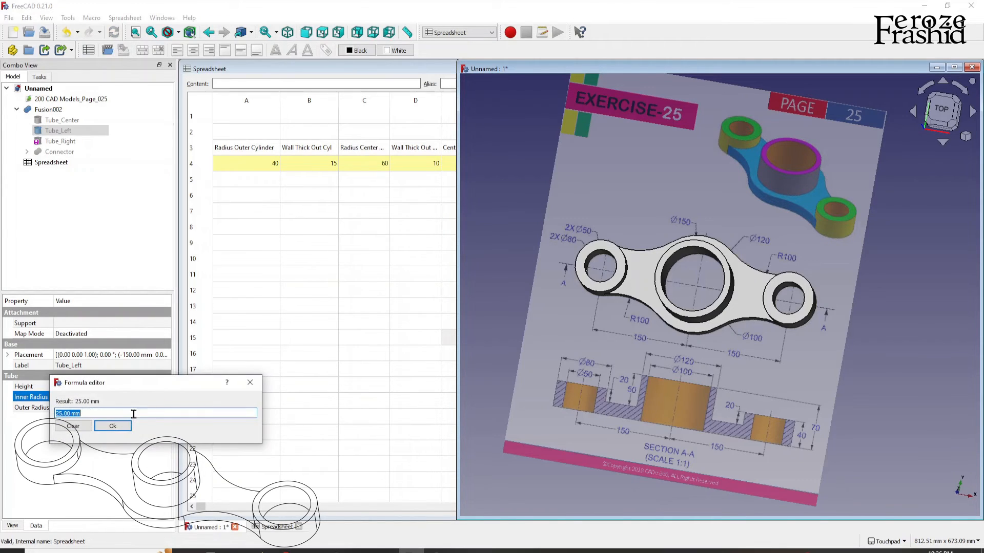
pyautogui.moveTo(140, 388); pyautogui.dragTo(314, 353)
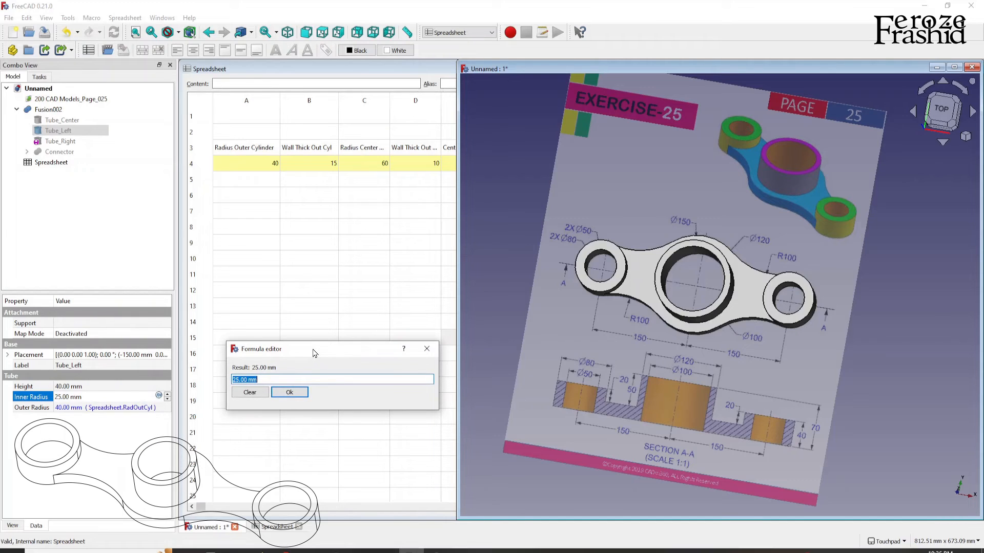
pyautogui.write('Spreadsheet.')
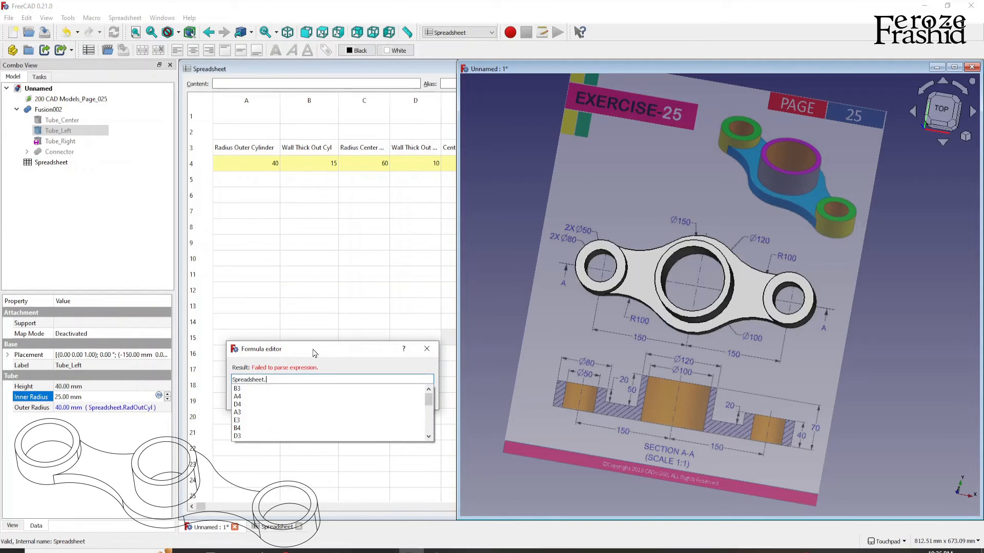
pyautogui.write('s')
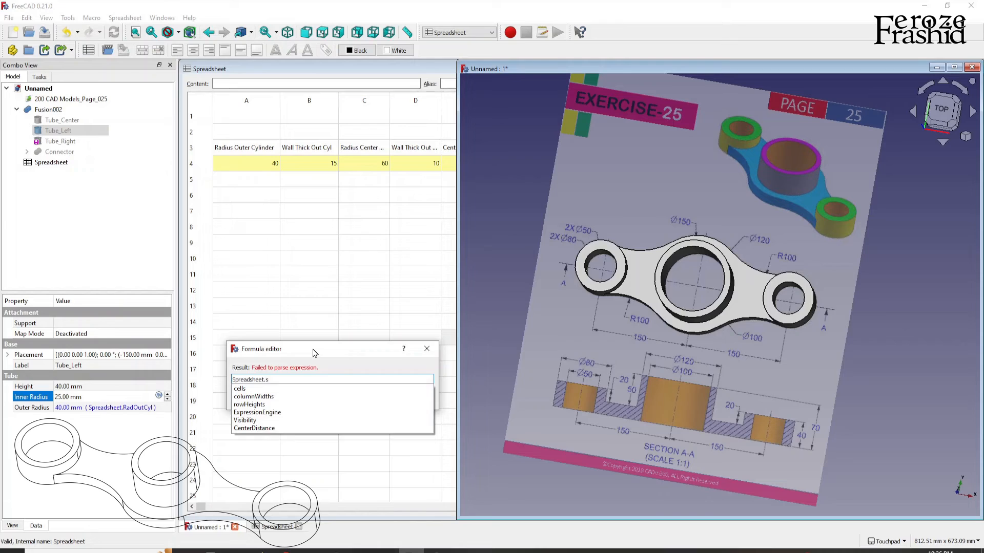
pyautogui.press('BackSpace')
pyautogui.write('Ra')
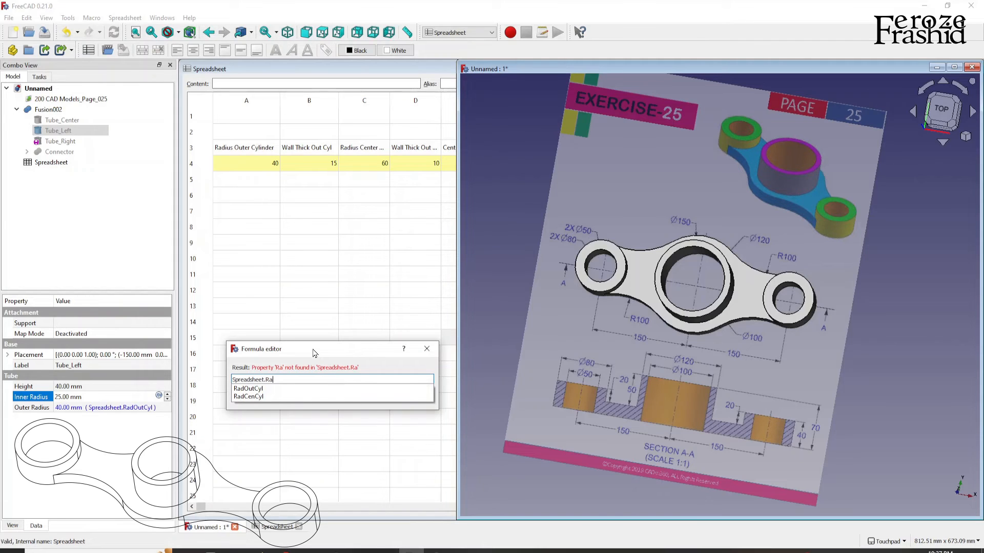
pyautogui.press('Down')
pyautogui.write('-wall')
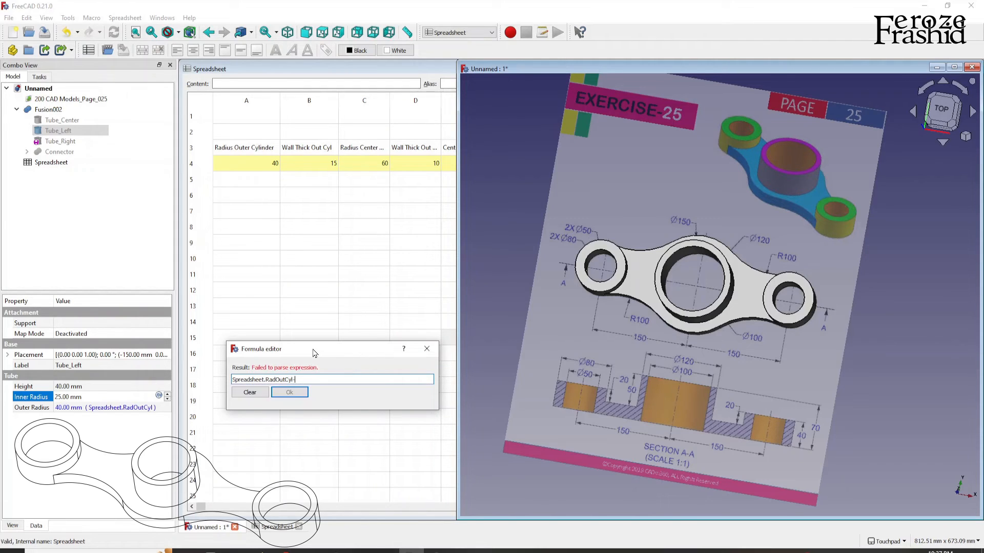
pyautogui.press('BackSpace')
pyautogui.press('BackSpace')
pyautogui.press('BackSpace')
pyautogui.press('BackSpace')
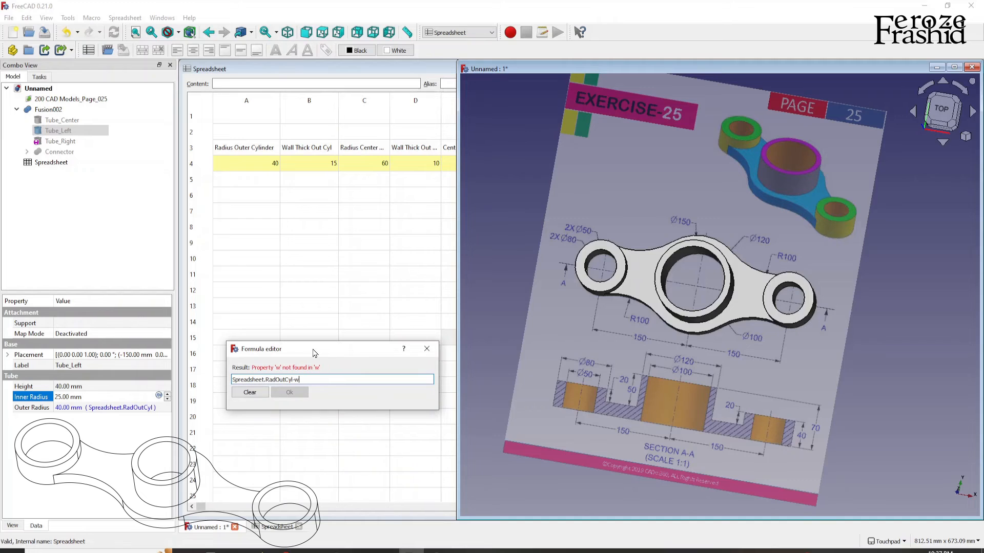
pyautogui.write('Spreadsheet.')
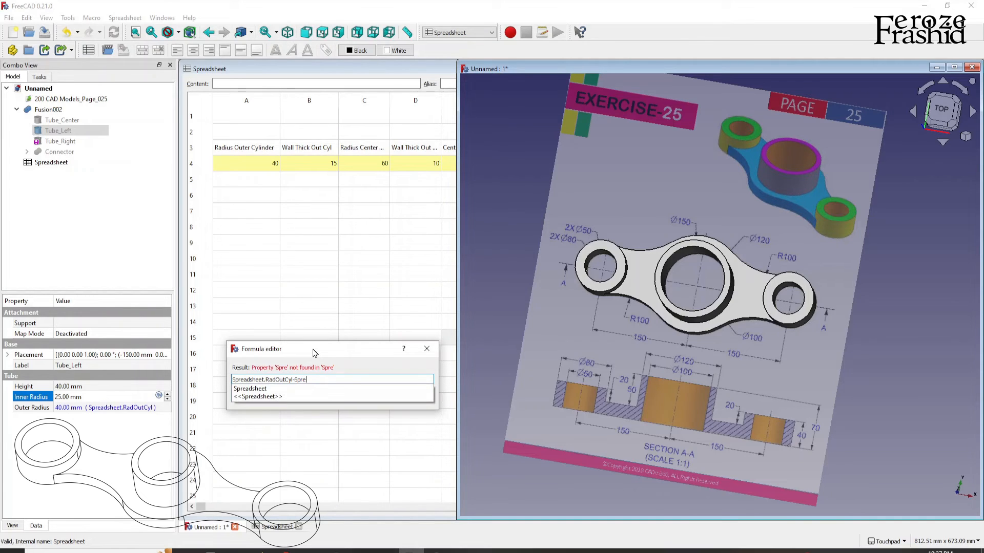
pyautogui.press('Down')
pyautogui.write('wall')
pyautogui.press('Down')
pyautogui.press('Down')
pyautogui.press('Return')
pyautogui.press('Return')
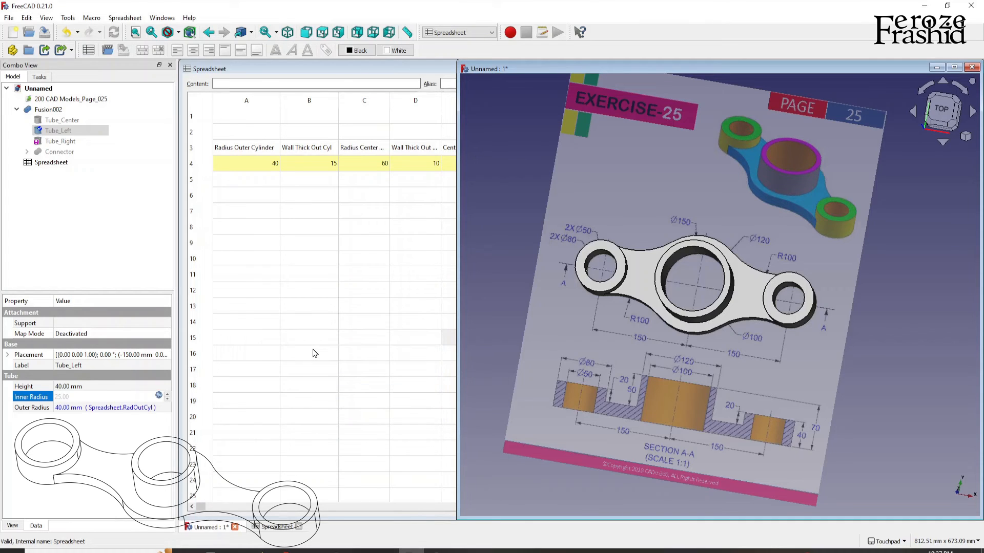
pyautogui.click(312, 353)
pyautogui.click(324, 263)
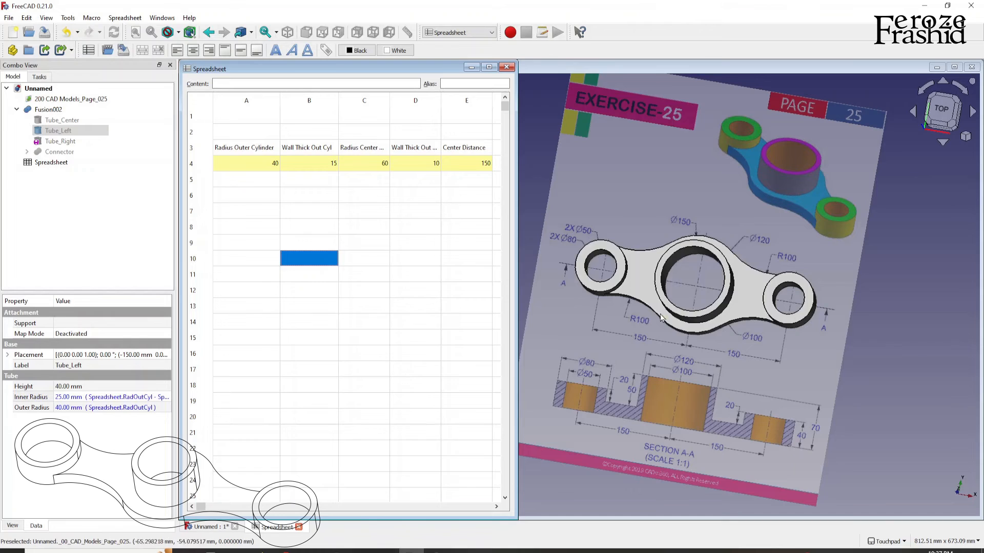
# Step: Copy the outer radius expression Spreadsheet.RadOutCyl from Tube_Left and apply it to the outer radius of Tube_Right
pyautogui.click(80, 141)
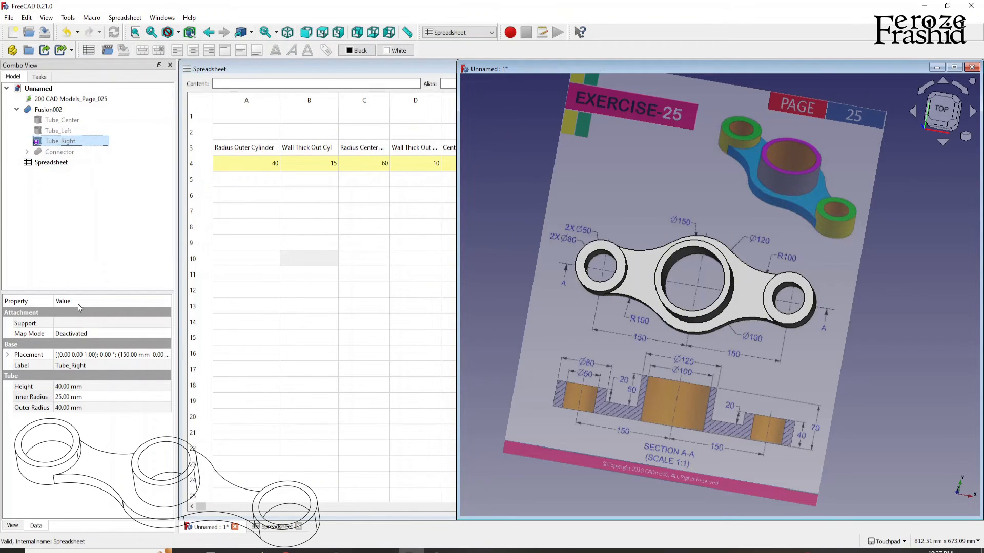
pyautogui.click(58, 130)
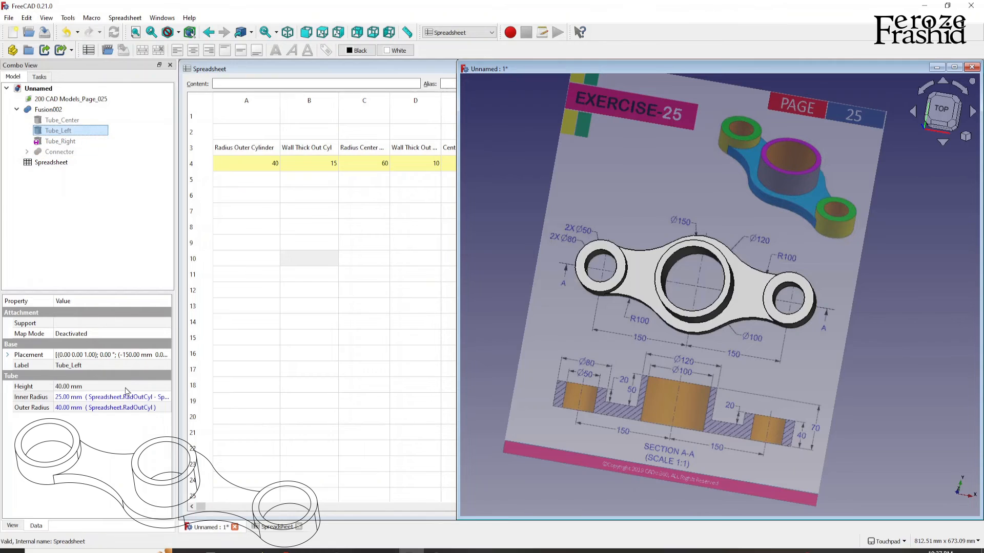
pyautogui.click(143, 411)
pyautogui.click(159, 406)
pyautogui.hotkey('ctrl', 'c')
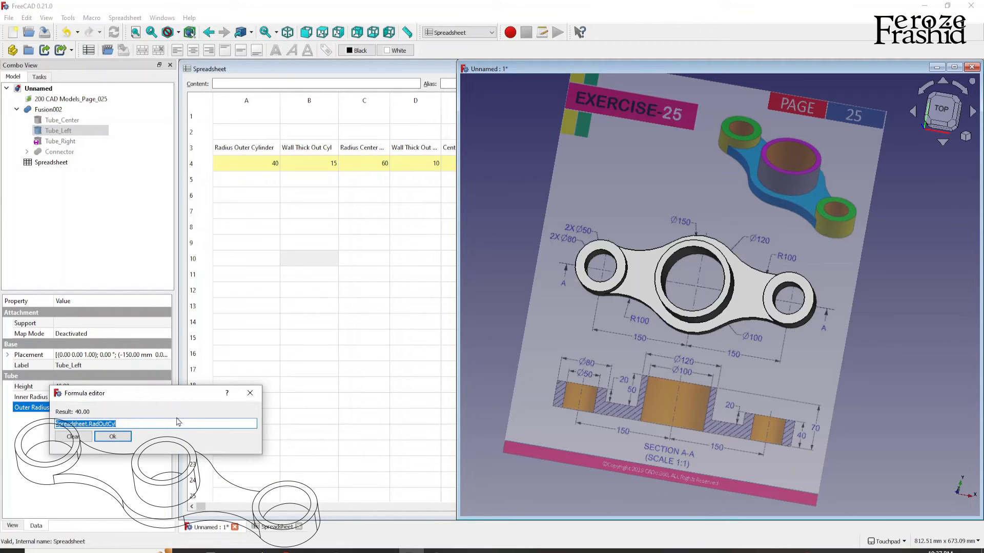
pyautogui.click(123, 439)
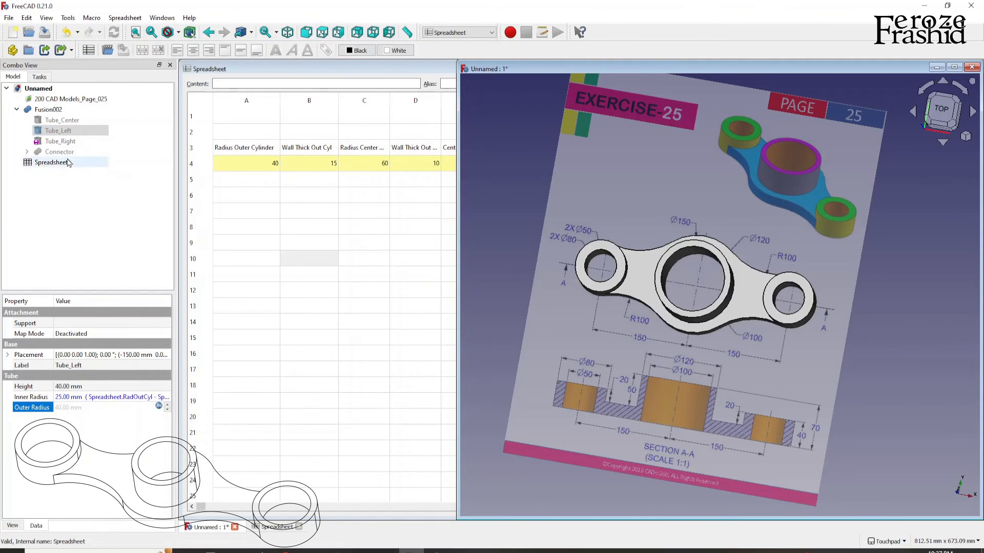
pyautogui.click(67, 141)
pyautogui.click(107, 408)
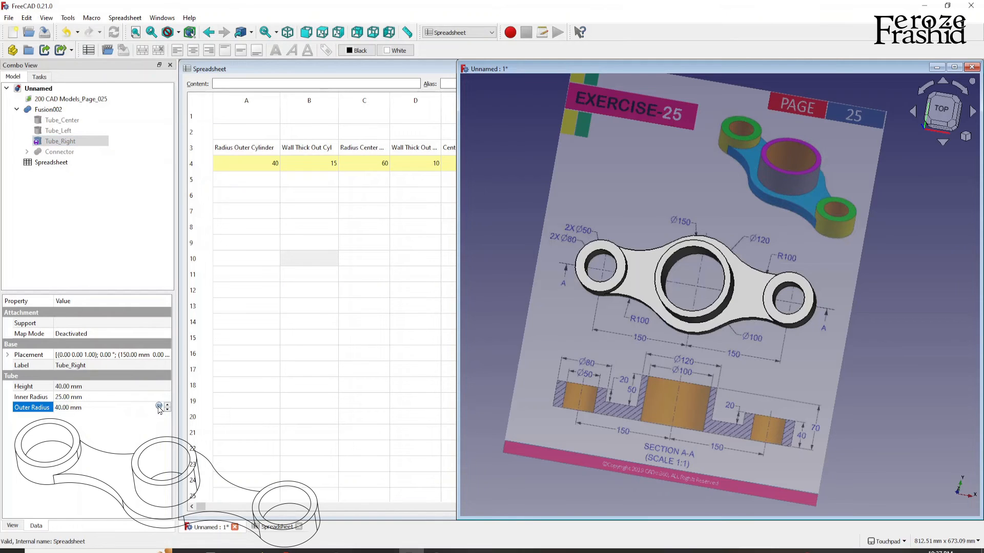
pyautogui.click(159, 408)
pyautogui.hotkey('ctrl', 'v')
pyautogui.press('Return')
pyautogui.press('Return')
# Step: Copy Tube_Left's inner radius expression, Spreadsheet.RadOutCyl - Spreadsheet.wallOut, to the inner radius of Tube_Right
pyautogui.click(149, 398)
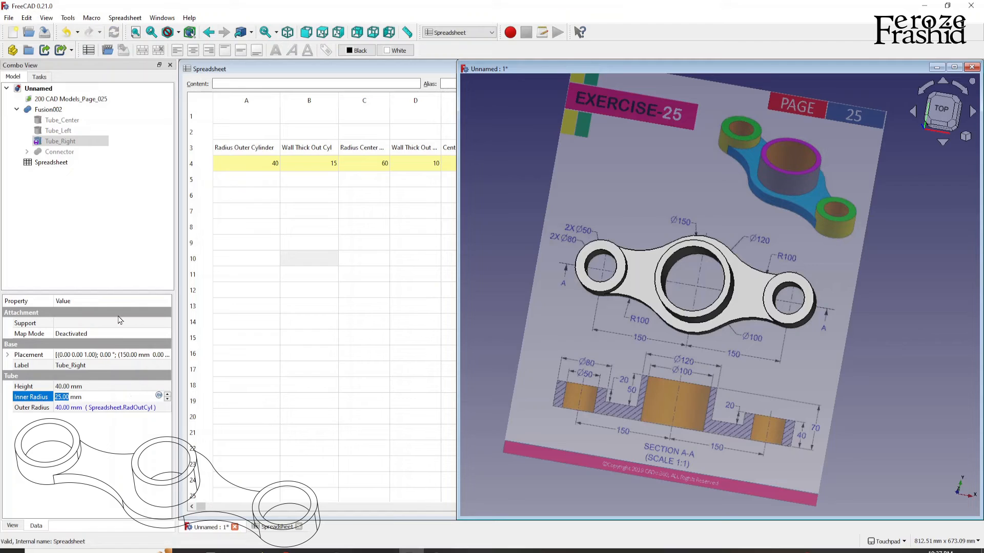
pyautogui.click(61, 131)
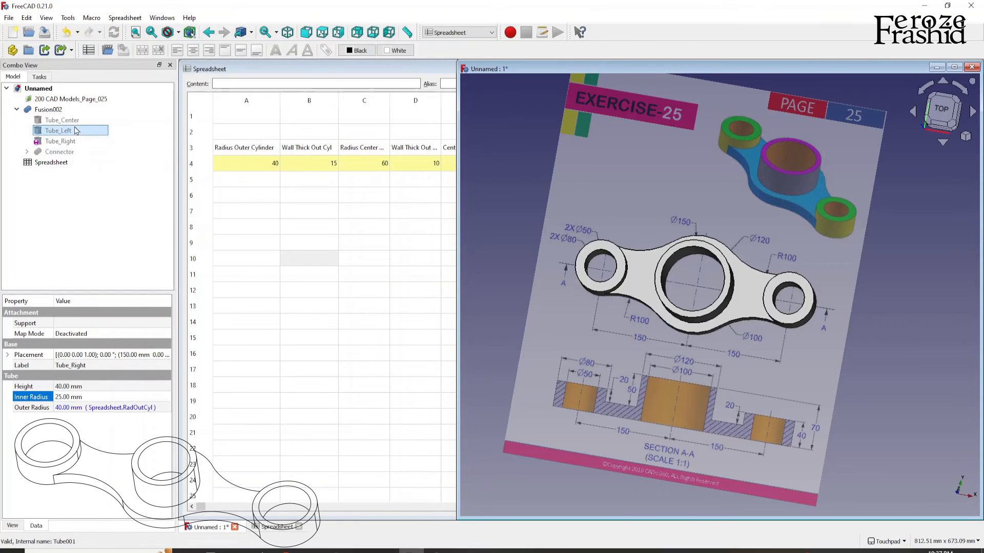
pyautogui.click(132, 400)
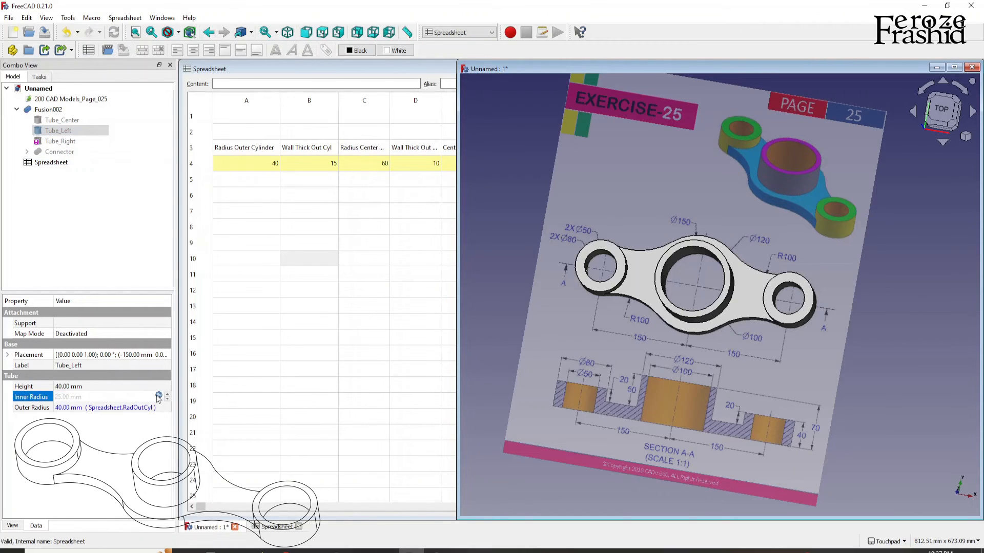
pyautogui.click(158, 399)
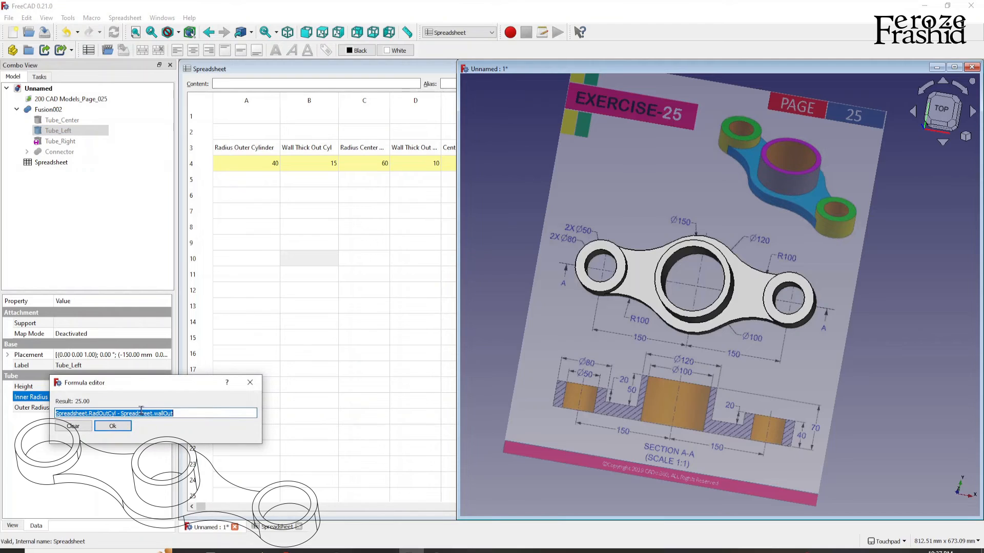
pyautogui.click(112, 426)
pyautogui.click(61, 142)
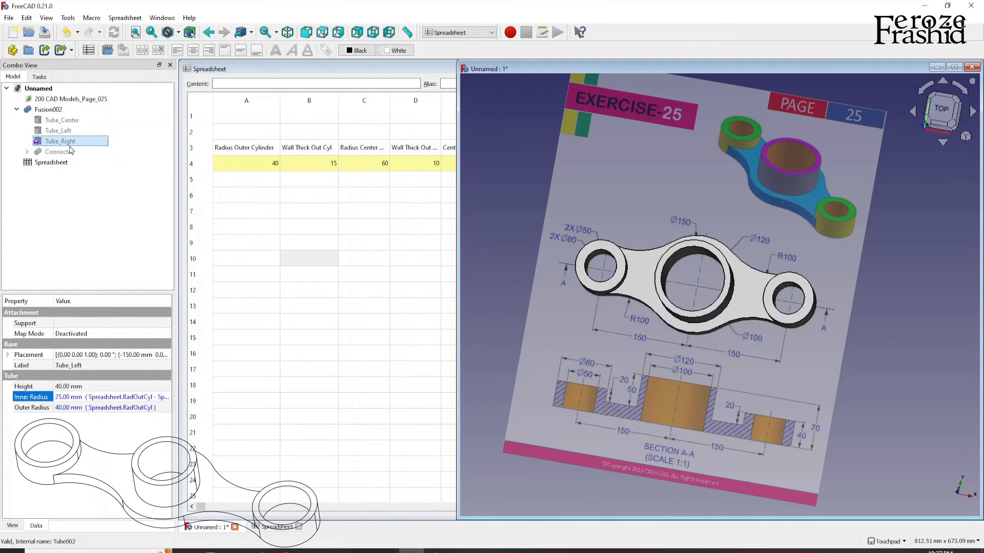
pyautogui.click(132, 398)
pyautogui.click(159, 397)
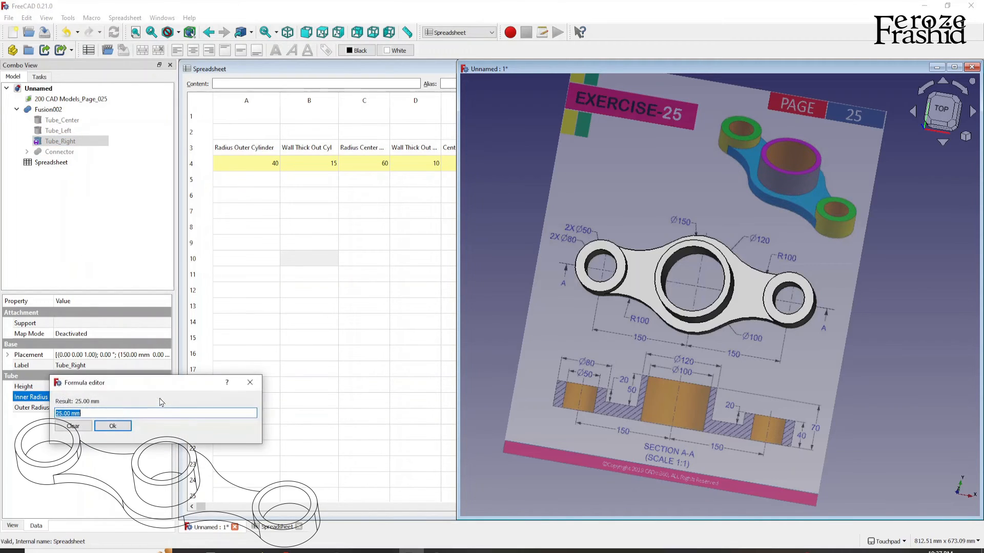
pyautogui.write('Spreadsheet.RadOutCyl - Spreadsheet.wallOut')
pyautogui.click(110, 429)
pyautogui.click(111, 429)
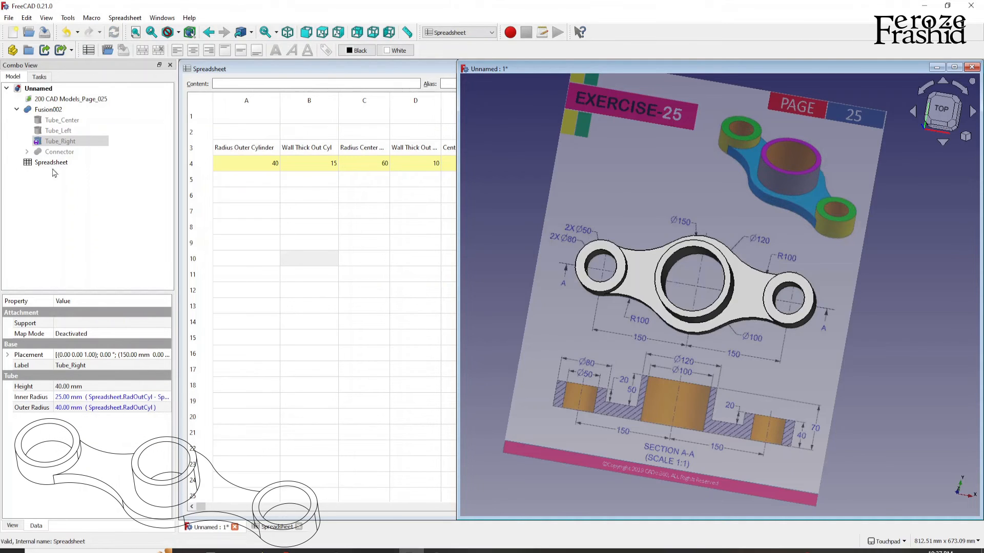
pyautogui.click(355, 195)
# Step: Expand Connector down to the sks1/4Connector sketch, open it to examine its constraints and external geometry, and close it unchanged
pyautogui.click(59, 152)
pyautogui.click(27, 152)
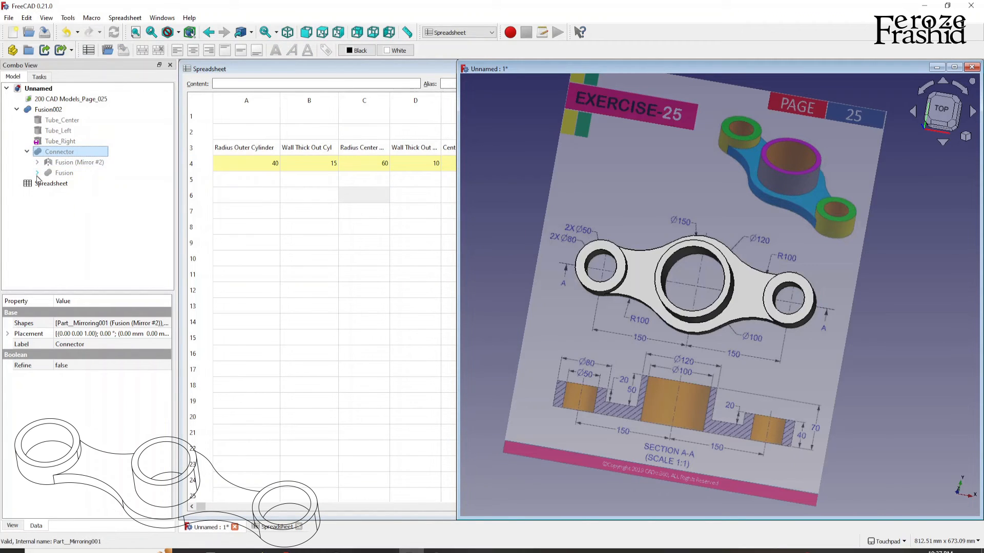
pyautogui.click(37, 173)
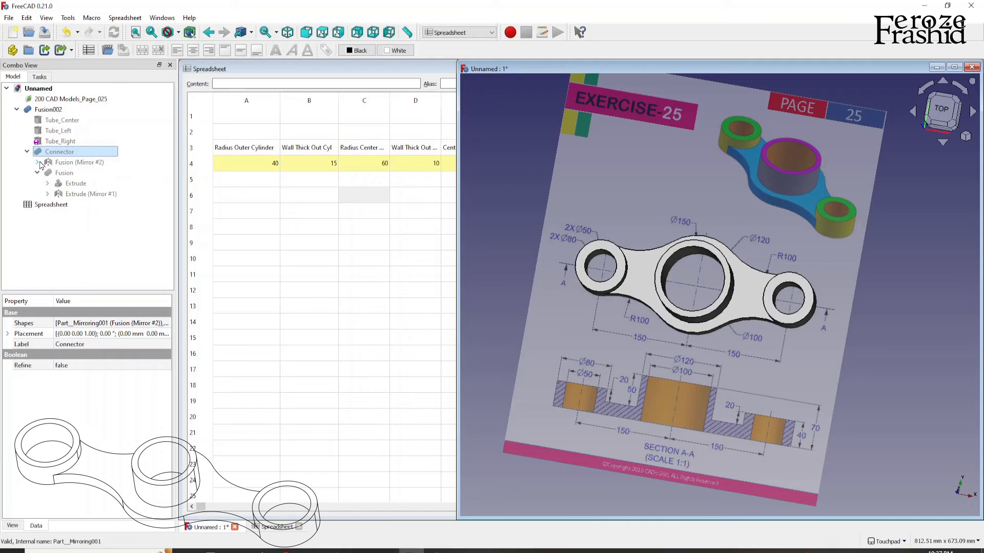
pyautogui.click(38, 162)
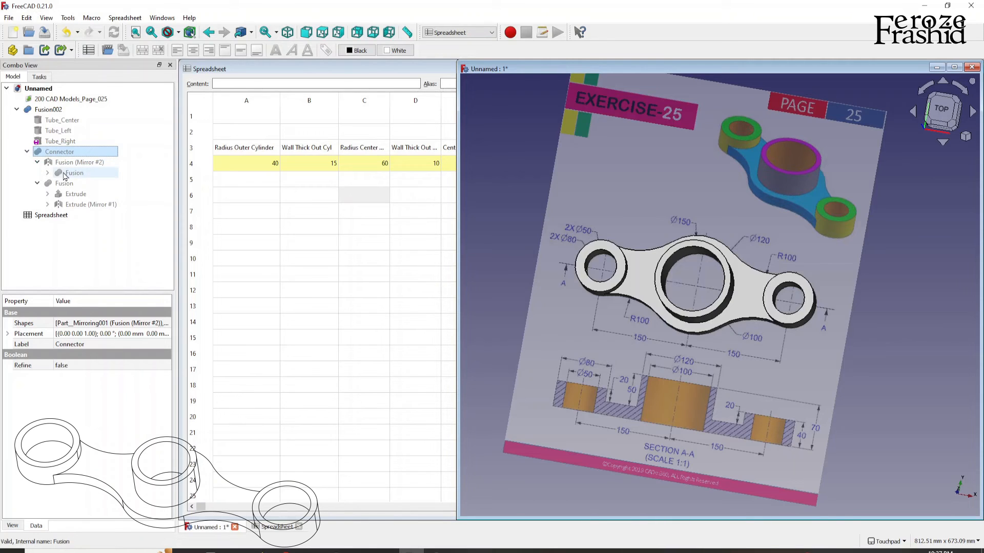
pyautogui.click(47, 205)
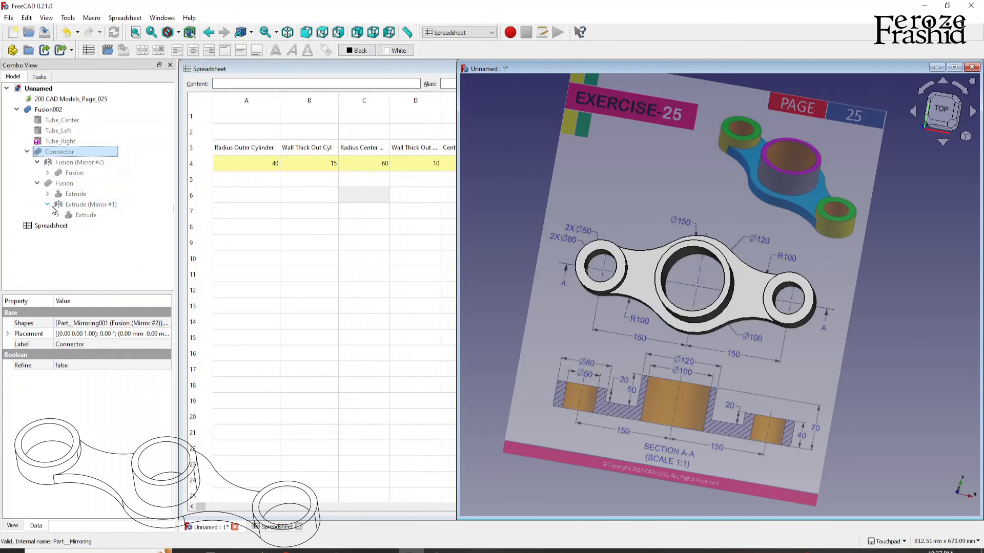
pyautogui.click(57, 215)
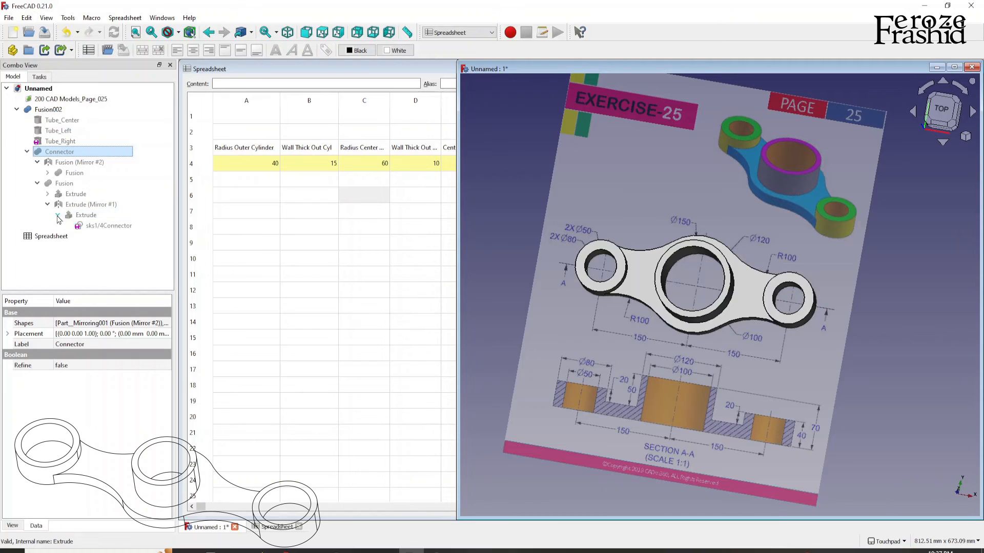
pyautogui.doubleClick(104, 227)
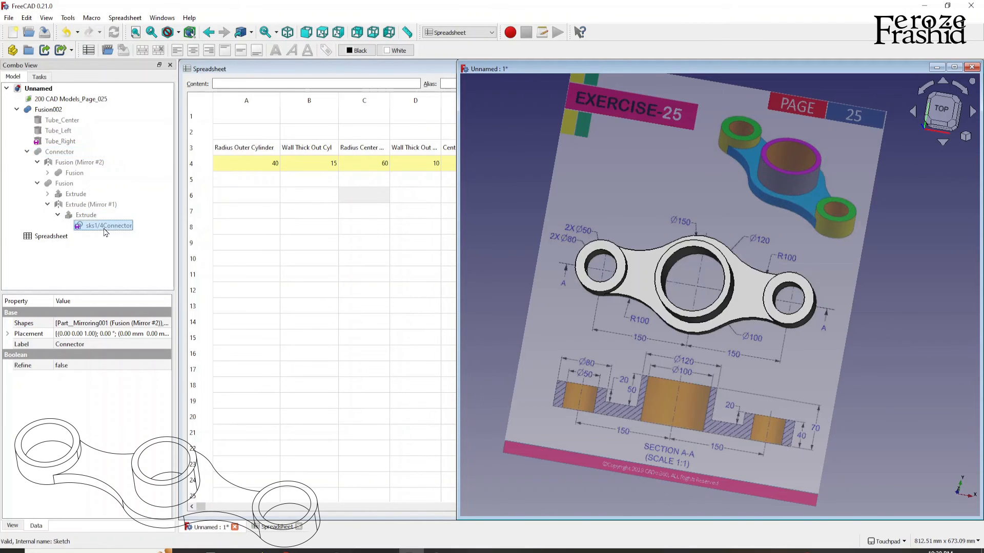
pyautogui.scroll(2, 734, 275)
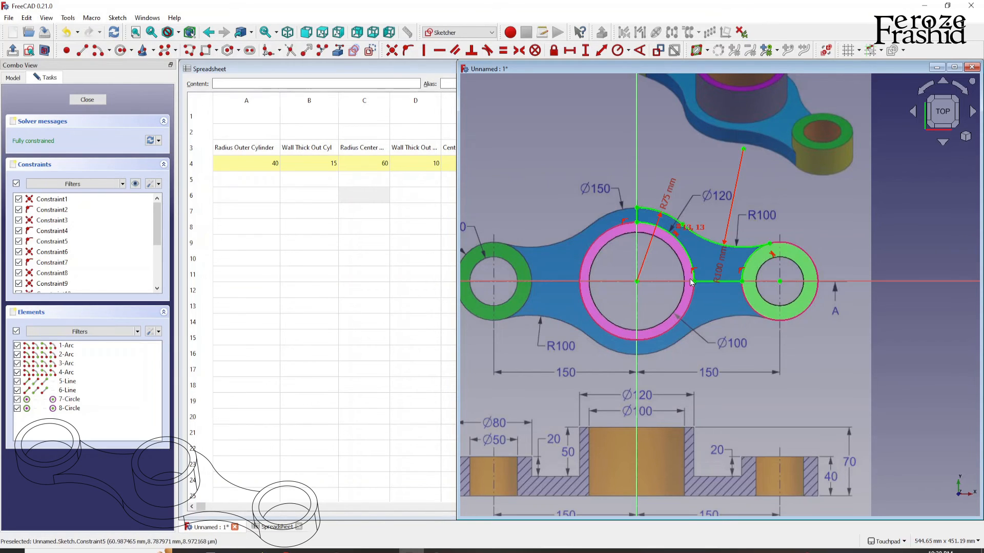
pyautogui.click(88, 100)
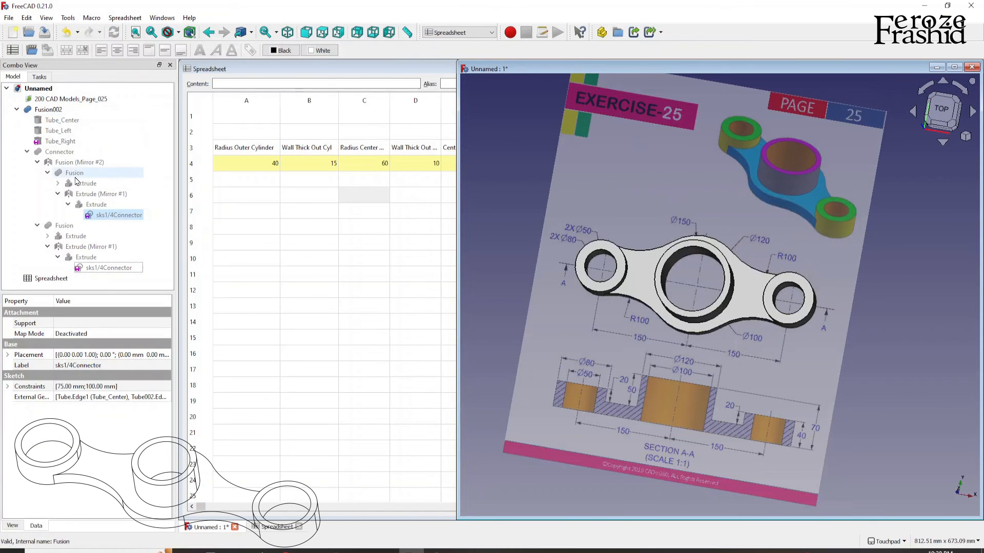
# Step: Set the X position expression of Tube_Left to -Spreadsheet.CenterDistance
pyautogui.click(26, 151)
pyautogui.click(57, 131)
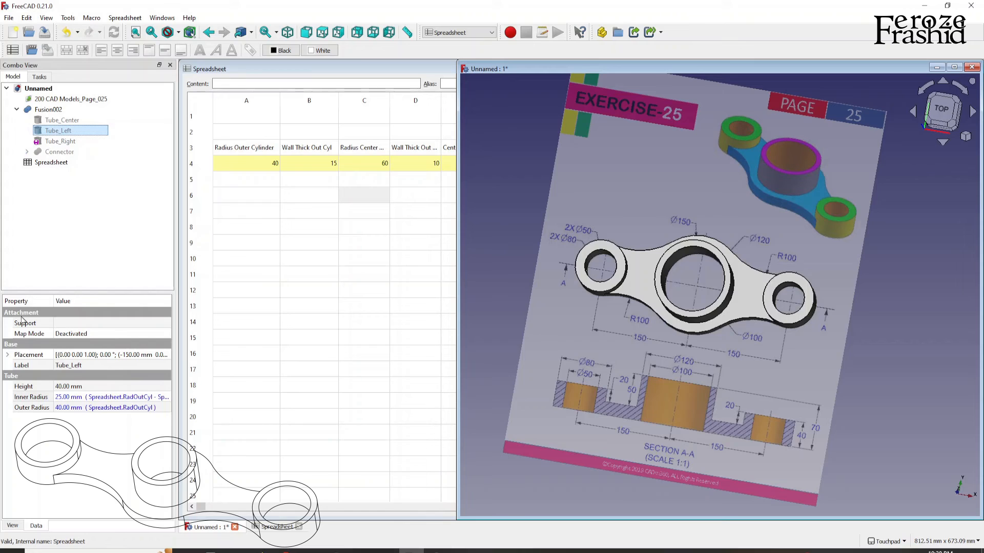
pyautogui.click(8, 355)
pyautogui.click(18, 387)
pyautogui.click(87, 398)
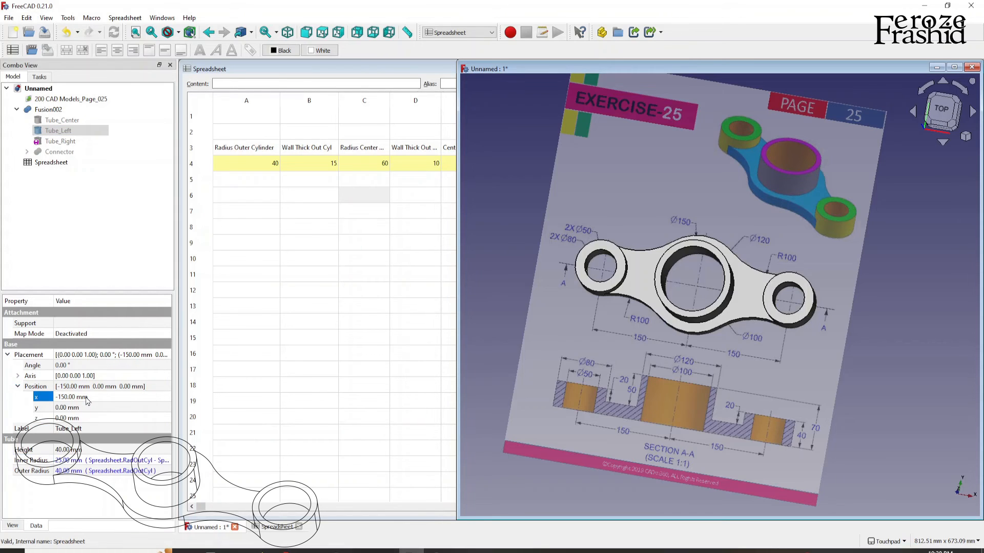
pyautogui.click(159, 396)
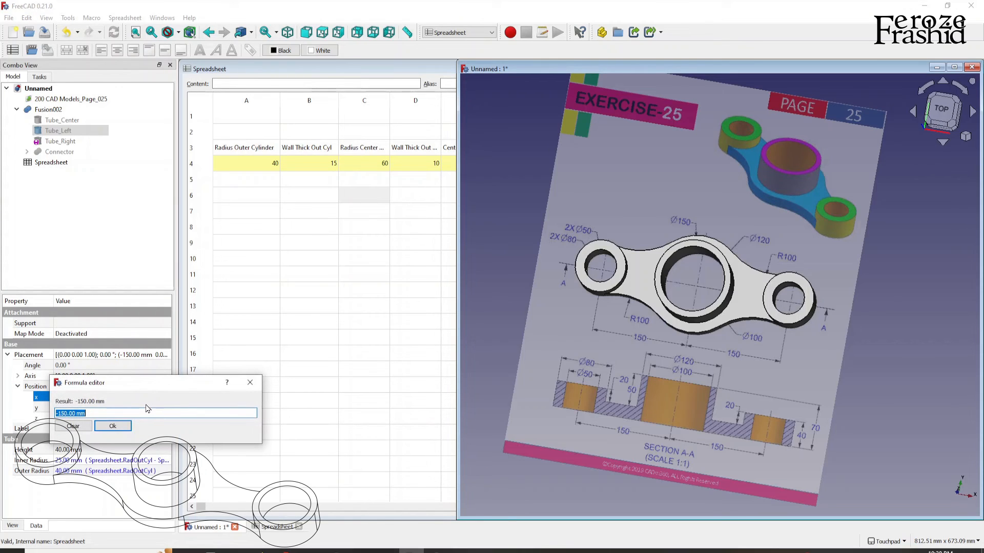
pyautogui.write('spre')
pyautogui.press('Down')
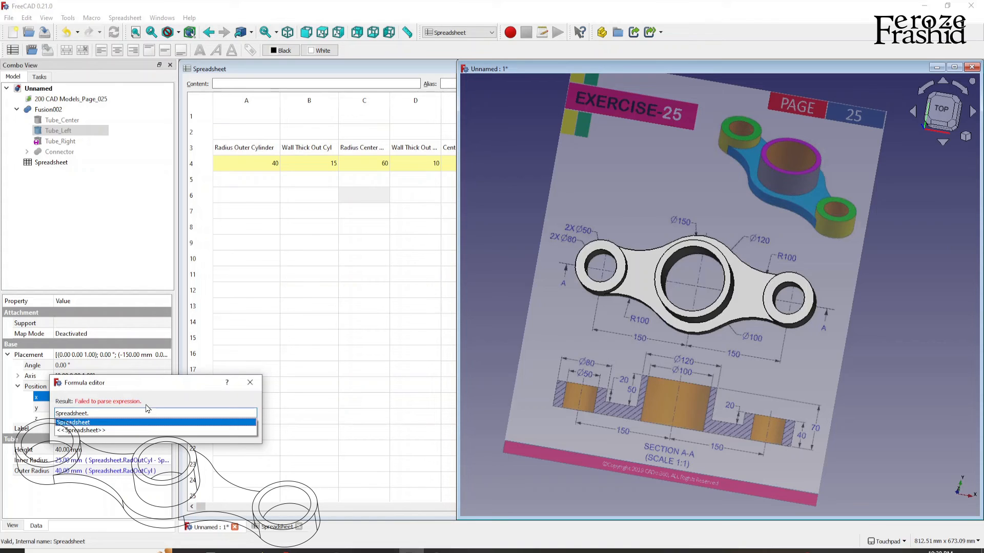
pyautogui.write('Cen')
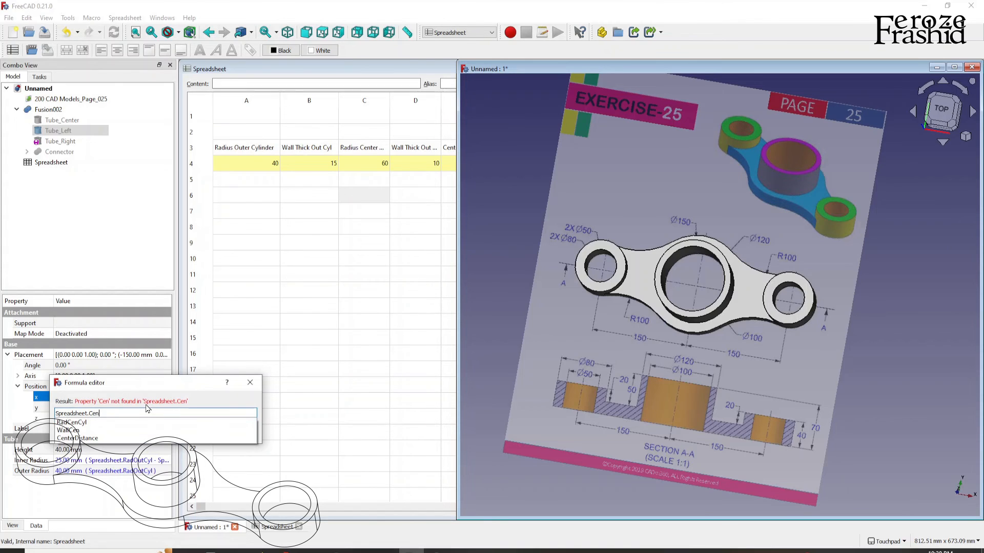
pyautogui.press('Down')
pyautogui.press('Down')
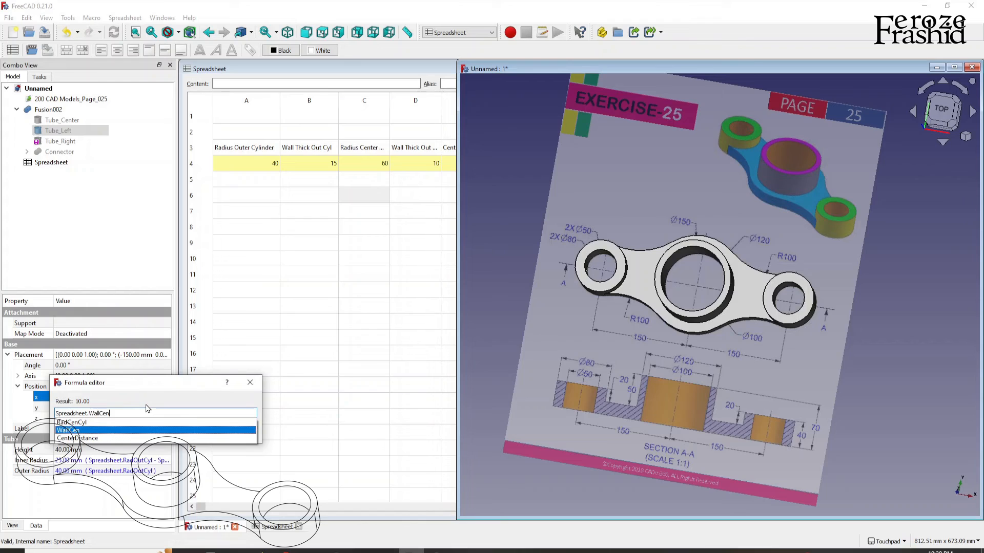
pyautogui.press('Down')
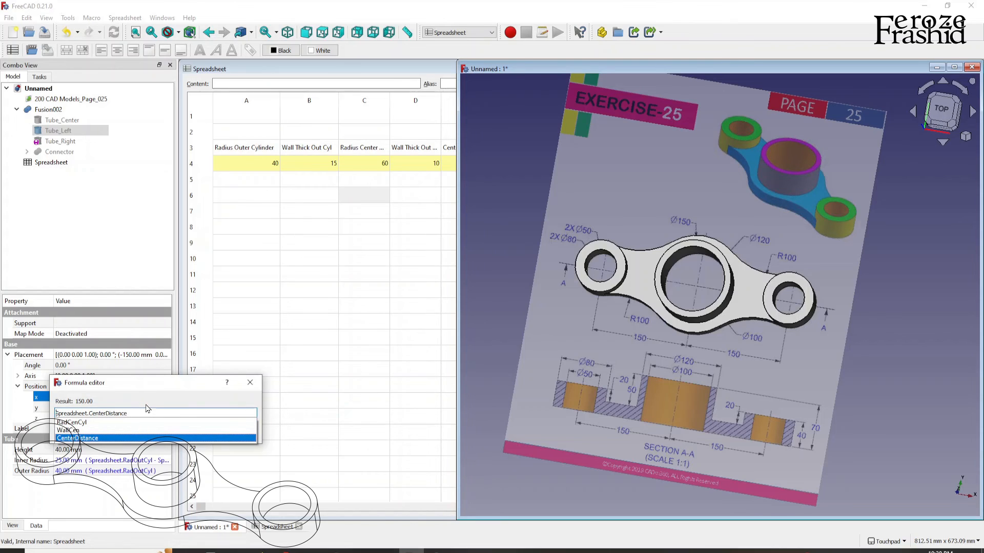
pyautogui.write('-')
pyautogui.click(118, 425)
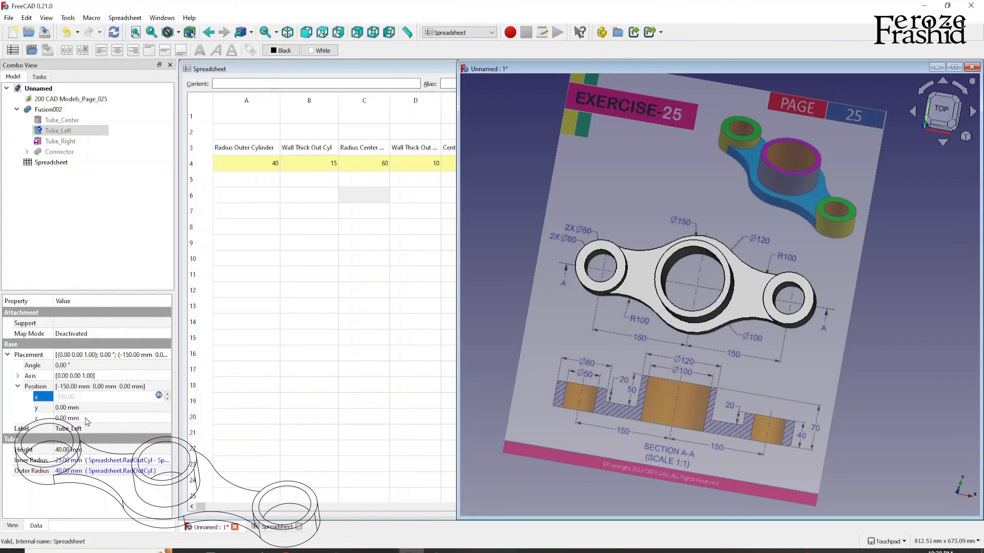
# Step: Copy Tube_Left's X position expression to Tube_Right without the minus sign, giving Spreadsheet.CenterDistance
pyautogui.click(159, 396)
pyautogui.hotkey('ctrl', 'c')
pyautogui.click(112, 425)
pyautogui.click(64, 141)
pyautogui.click(116, 398)
pyautogui.click(159, 397)
pyautogui.hotkey('ctrl', 'v')
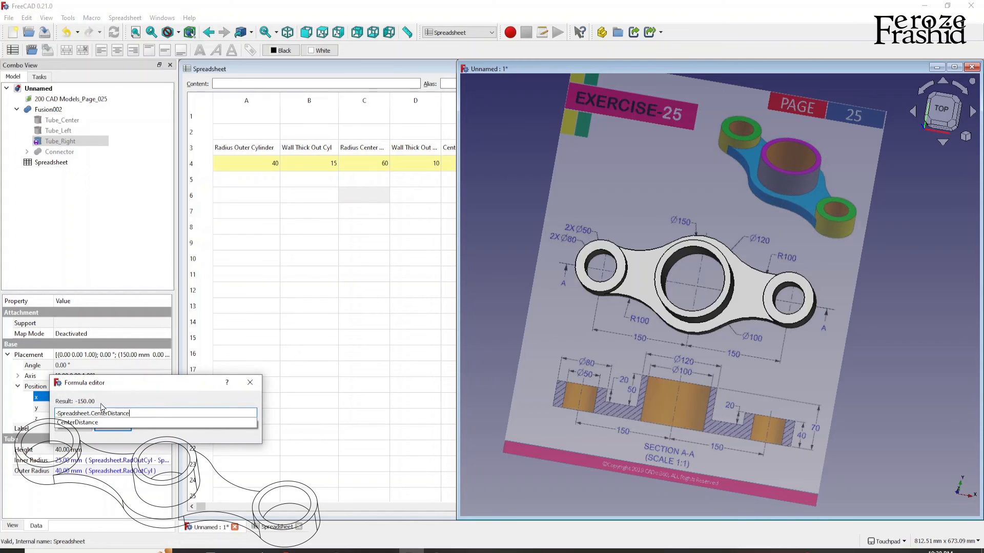
pyautogui.click(64, 413)
pyautogui.press('BackSpace')
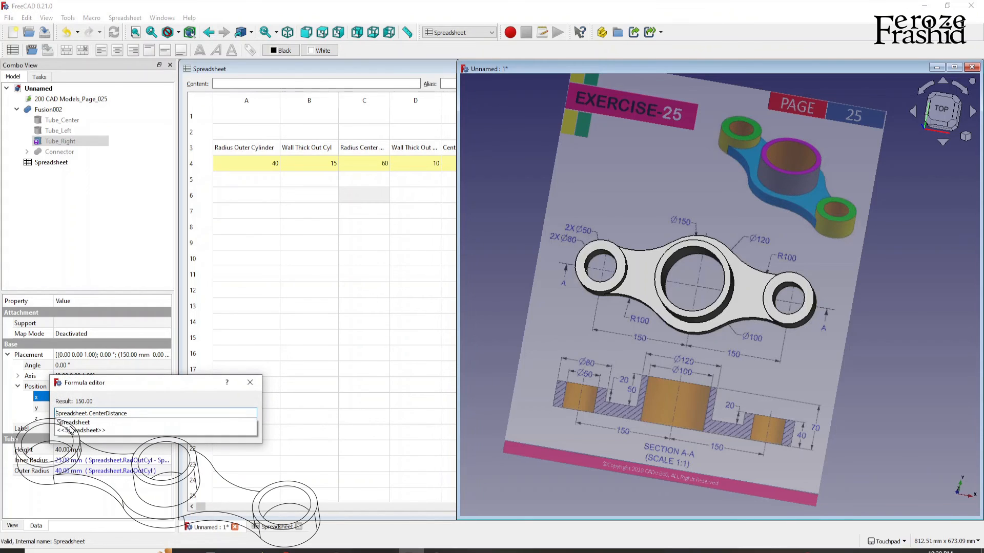
pyautogui.click(97, 425)
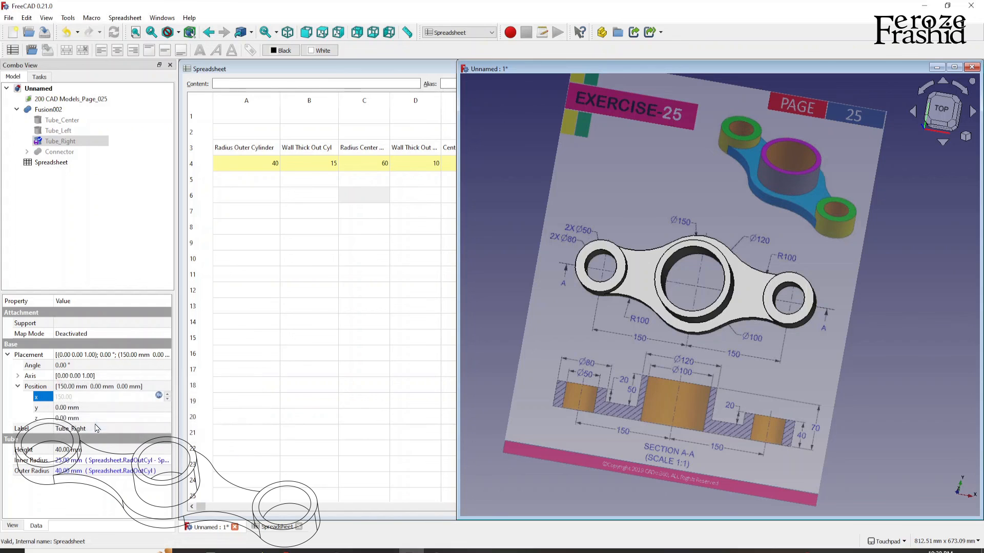
pyautogui.click(97, 250)
pyautogui.click(257, 248)
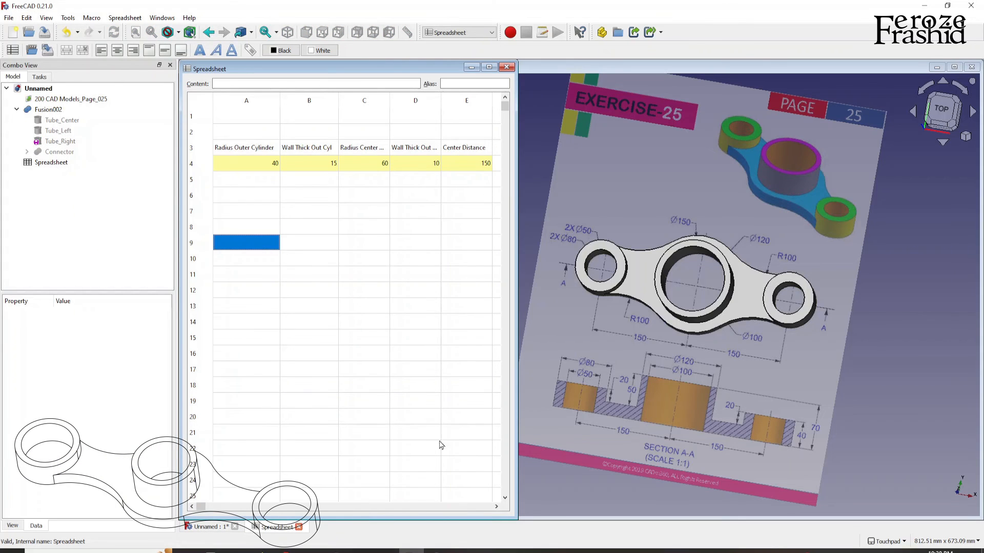
# Step: Set the Radius Outer Cylinder value in spreadsheet cell A4 to 50
pyautogui.moveTo(606, 313)
pyautogui.keyDown('shift'); pyautogui.mouseDown(button='middle')
pyautogui.moveTo(629, 312)
pyautogui.moveTo(644, 327)
pyautogui.mouseUp(button='middle'); pyautogui.keyUp('shift')
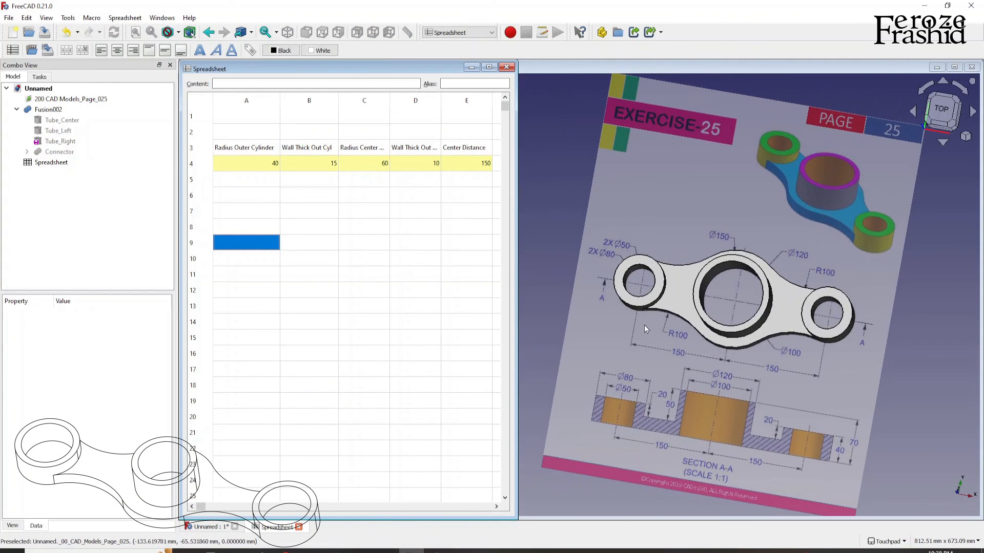
pyautogui.keyDown('alt'); pyautogui.moveTo(707, 415); pyautogui.dragTo(719, 403, button='middle'); pyautogui.keyUp('alt')
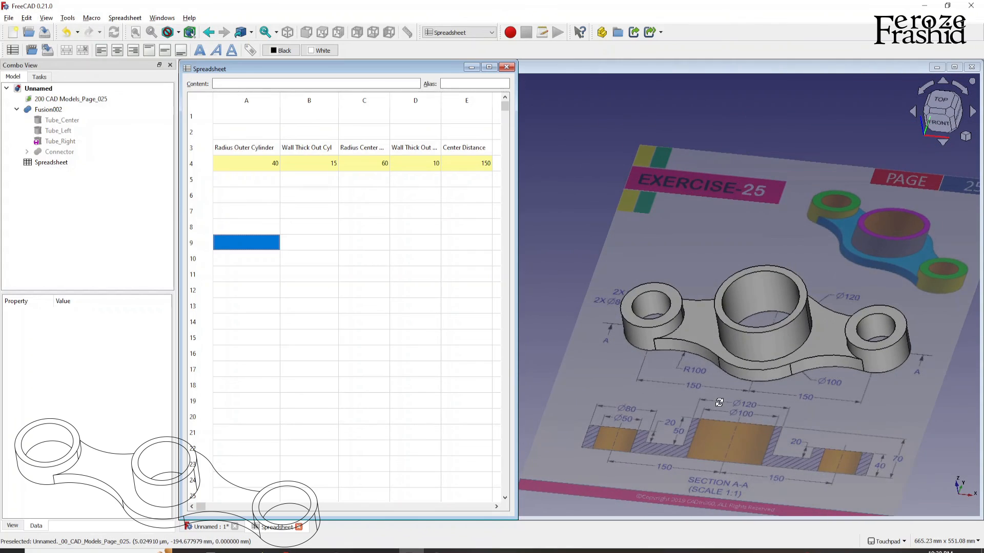
pyautogui.scroll(2, 689, 384)
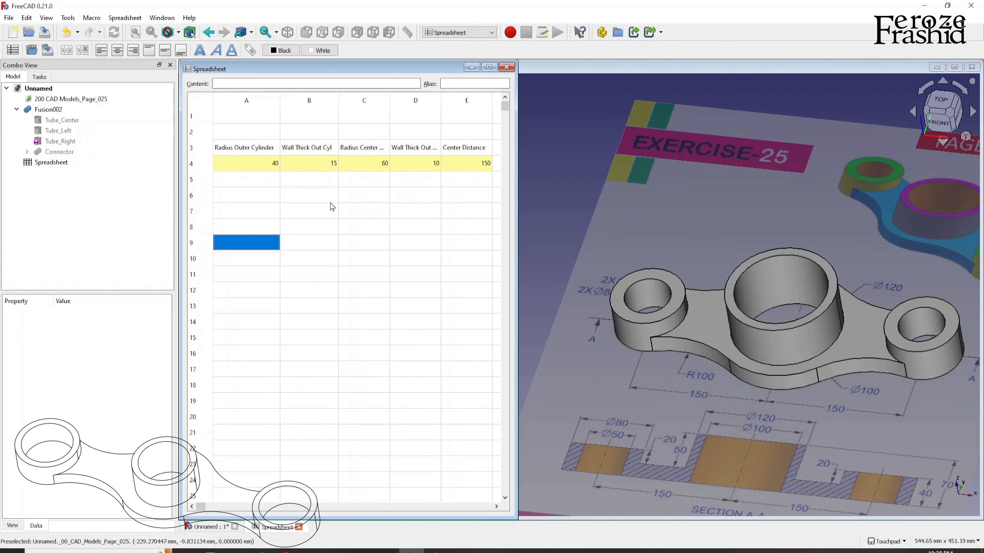
pyautogui.click(273, 164)
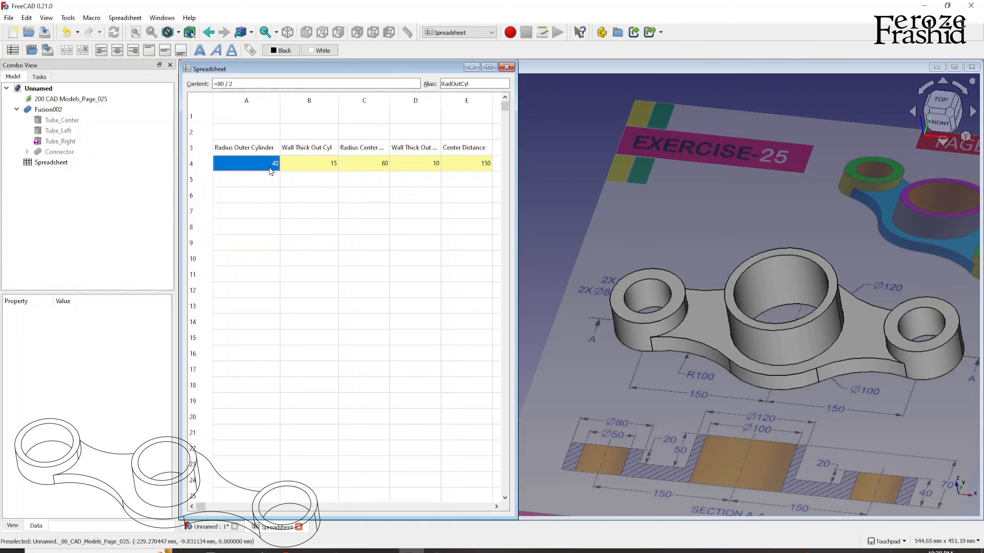
pyautogui.write('50')
pyautogui.press('Return')
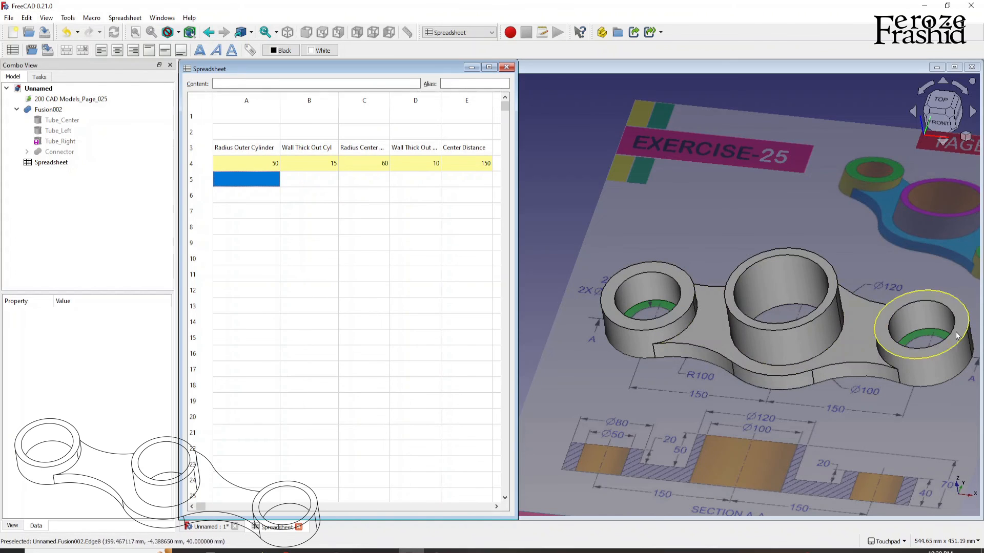
# Step: Try 20 for Wall Thick Out Cyl in cell B4, and settle on a value of 10
pyautogui.click(316, 167)
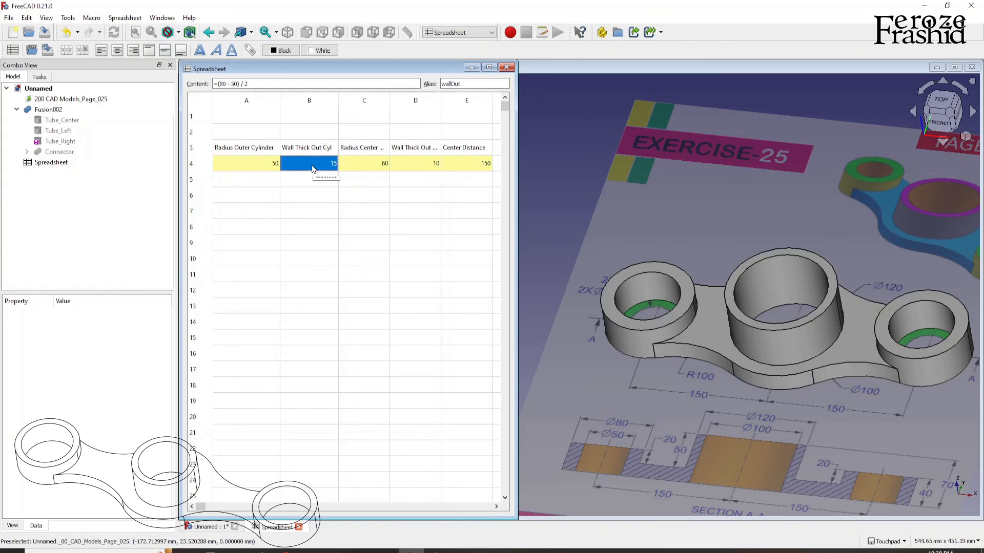
pyautogui.write('20')
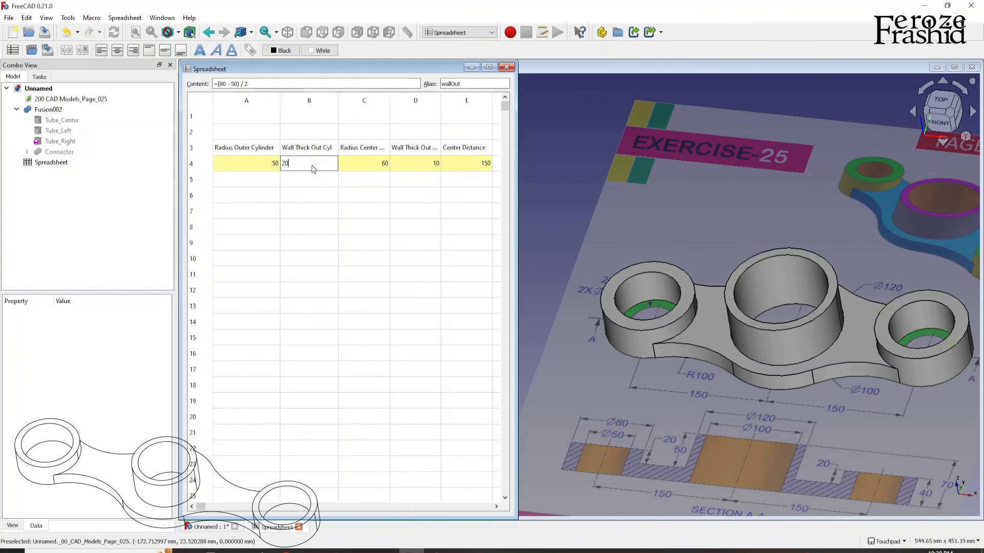
pyautogui.press('Return')
pyautogui.click(313, 168)
pyautogui.write('10')
pyautogui.press('Return')
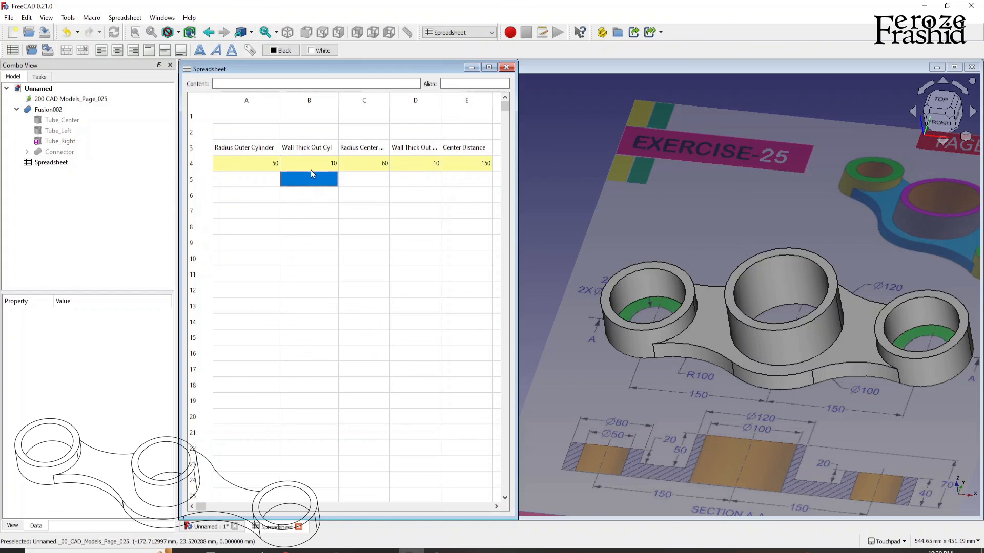
# Step: Set the center cylinder radius (RadCenCyl) in cell C4 to 50
pyautogui.click(366, 168)
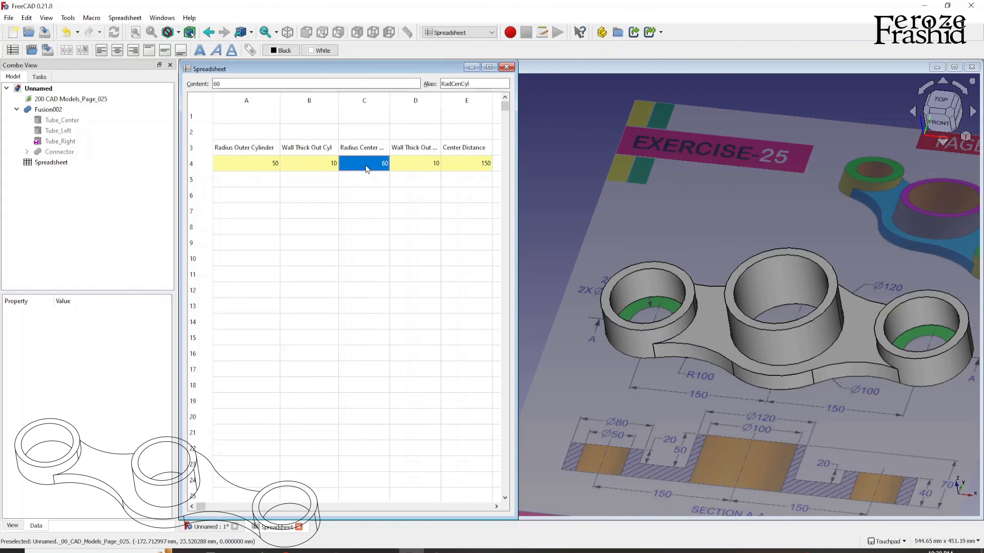
pyautogui.write('50')
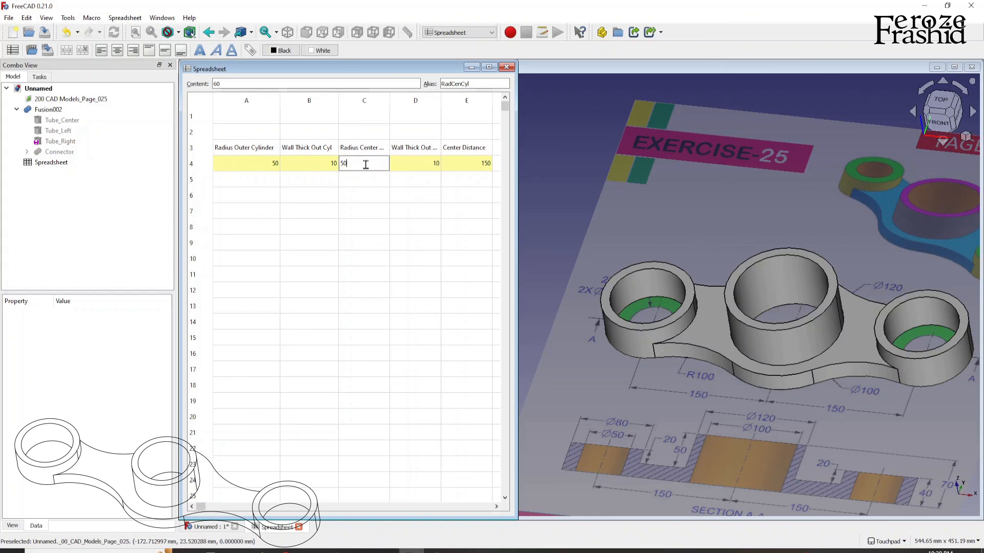
pyautogui.press('Return')
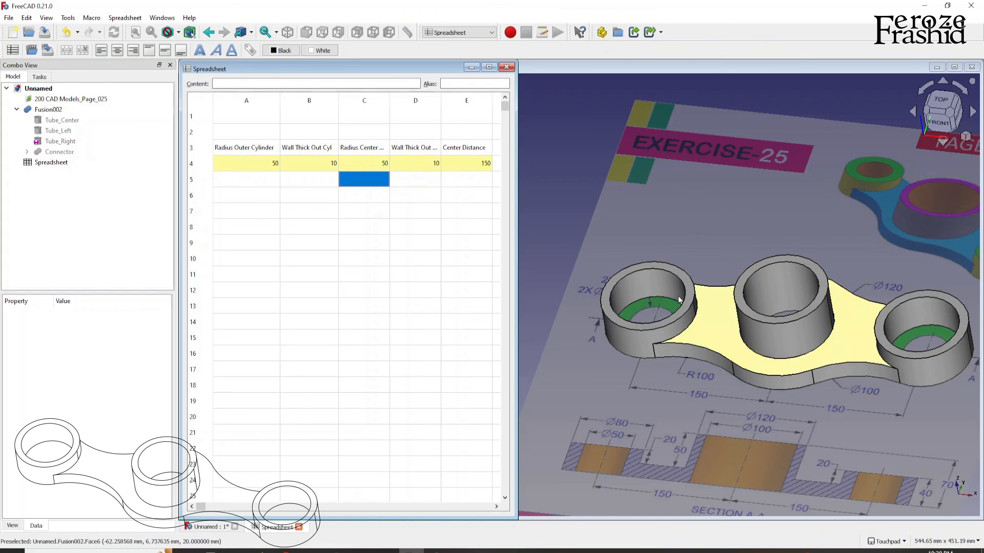
# Step: Set the Center Distance in cell E4 to 175 and check how the outer tubes fit the connector
pyautogui.click(471, 170)
pyautogui.scroll(-2, 663, 298)
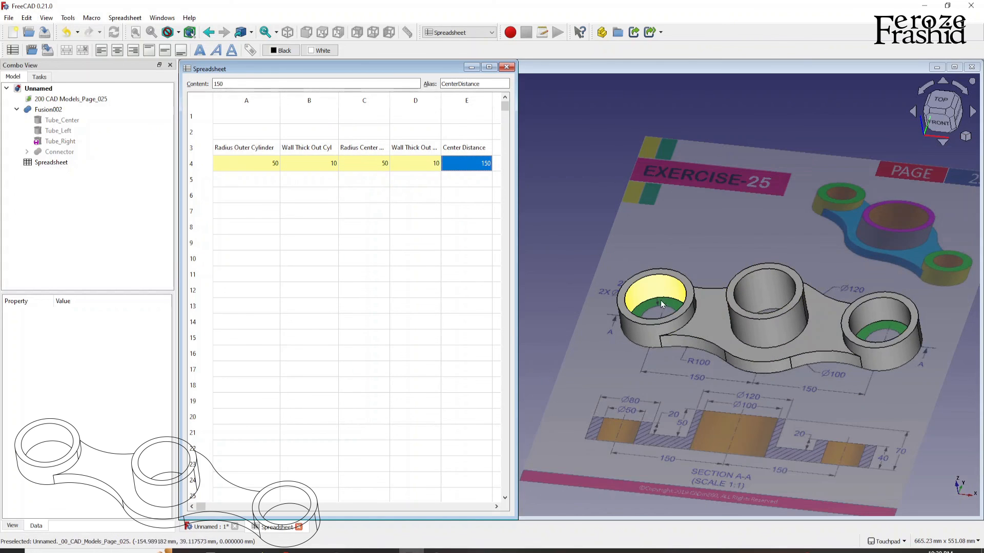
pyautogui.write('1')
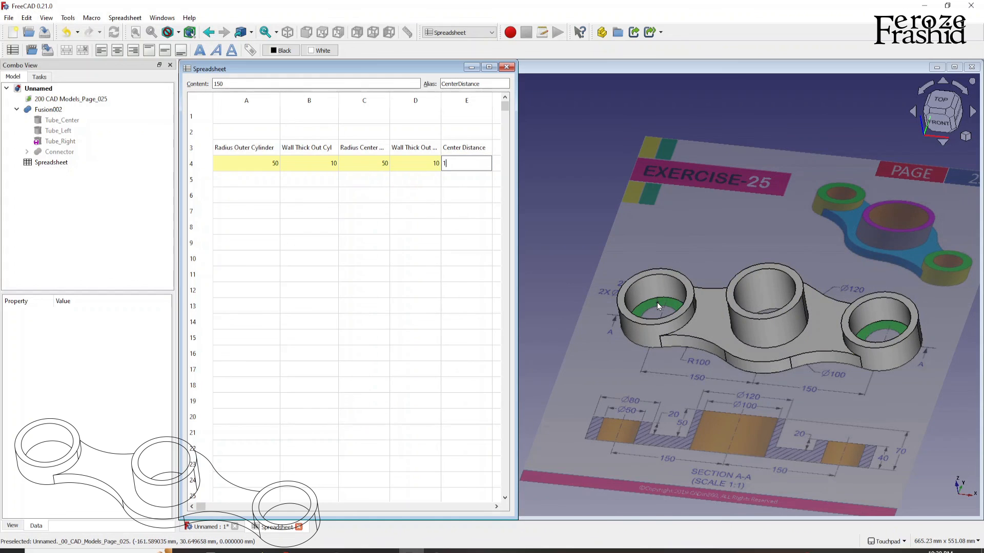
pyautogui.write('75')
pyautogui.press('Return')
pyautogui.keyDown('shift'); pyautogui.moveTo(739, 332); pyautogui.dragTo(714, 388); pyautogui.keyUp('shift')
pyautogui.keyDown('shift'); pyautogui.moveTo(871, 348); pyautogui.dragTo(821, 428); pyautogui.keyUp('shift')
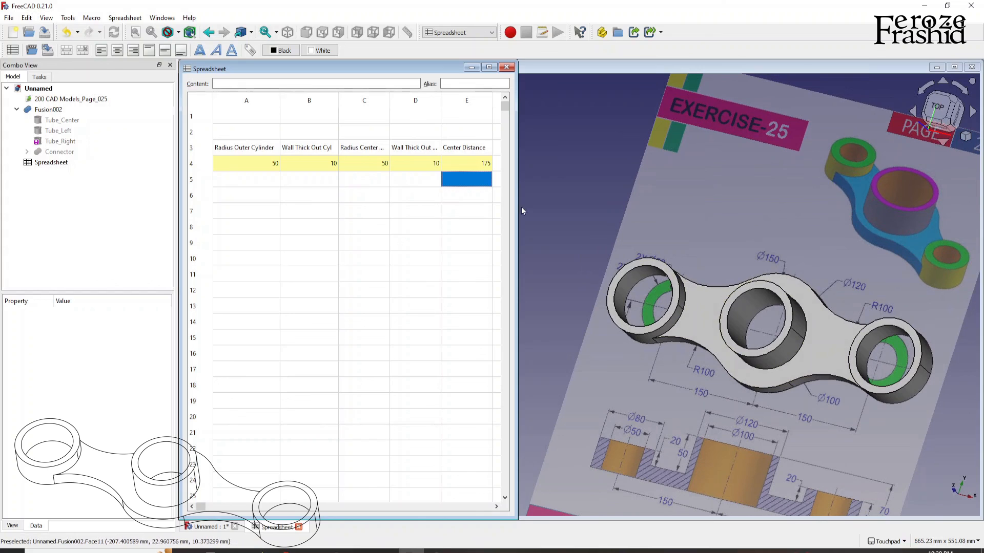
# Step: Set the Center Distance in cell E4 to 200 and check the resulting link
pyautogui.click(480, 165)
pyautogui.write('202')
pyautogui.press('Return')
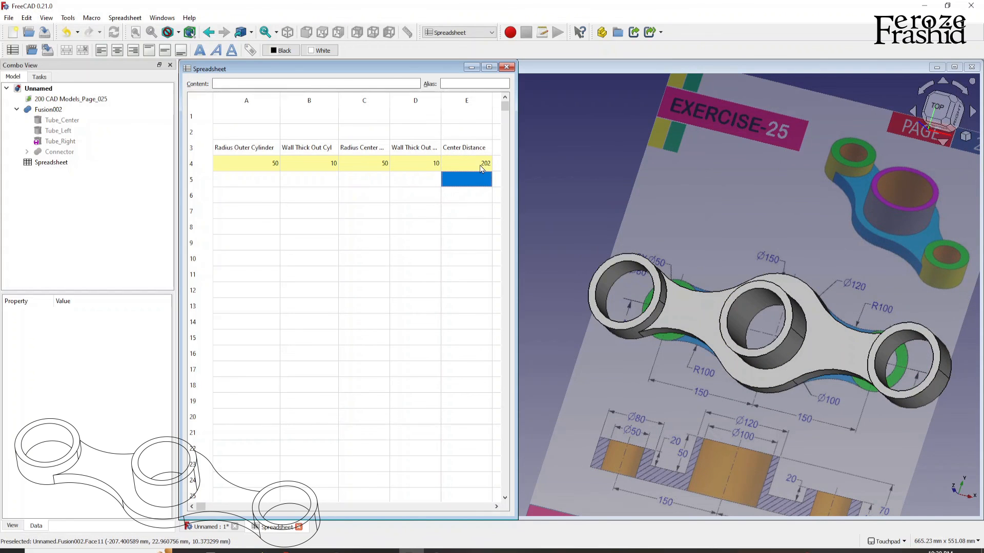
pyautogui.click(480, 166)
pyautogui.write('2')
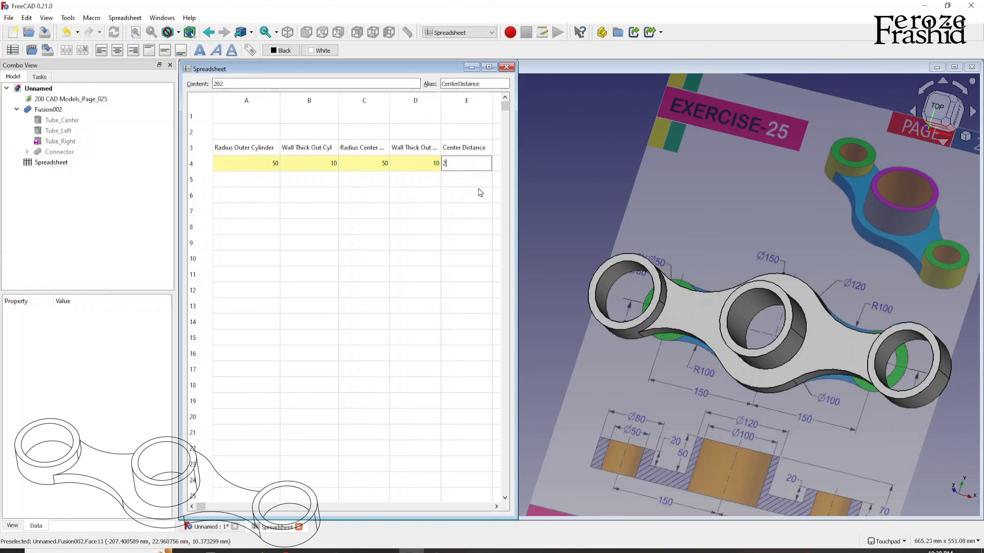
pyautogui.press('Return')
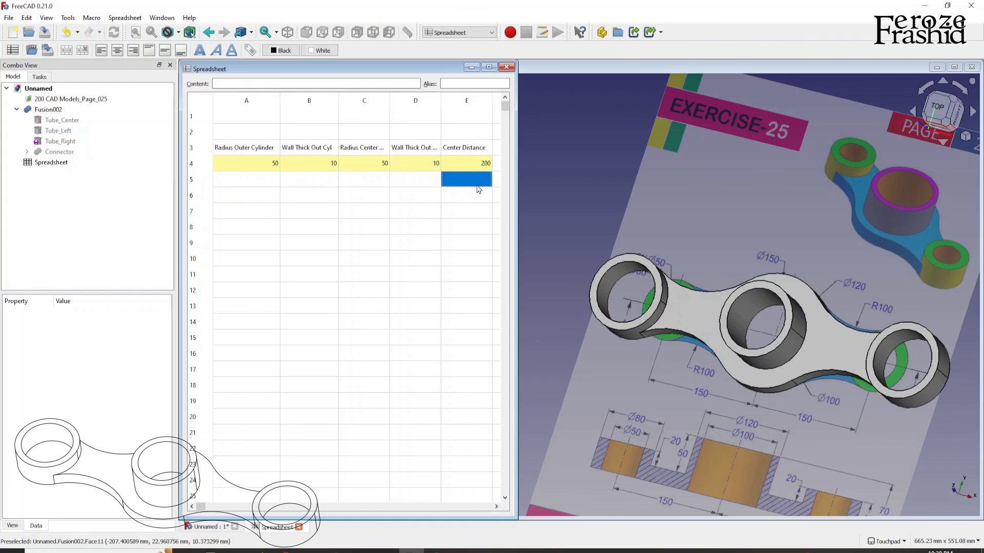
pyautogui.click(471, 168)
pyautogui.keyDown('shift'); pyautogui.moveTo(695, 312); pyautogui.dragTo(755, 379); pyautogui.keyUp('shift')
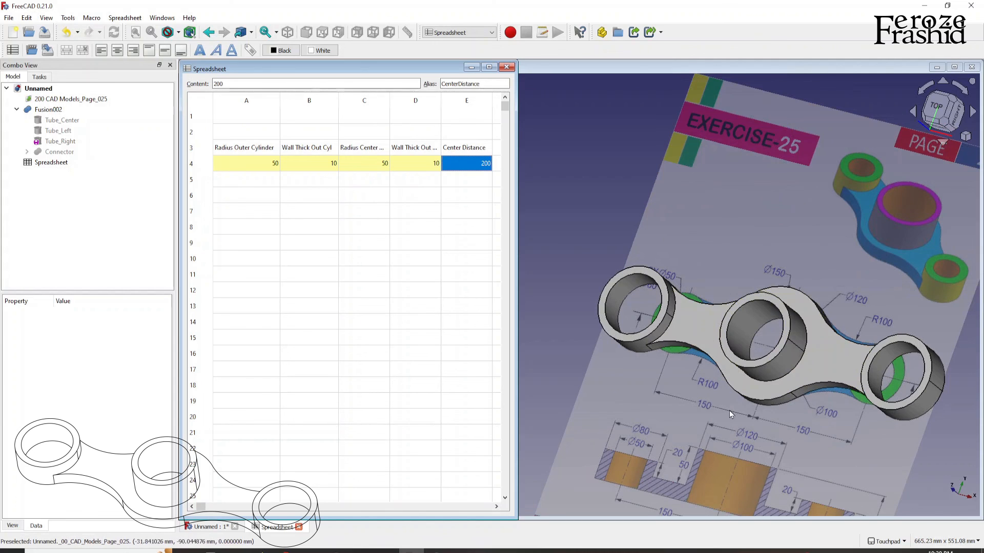
# Step: Try a center cylinder wall thickness (WallCen) of 25 in cell D4, and return it to 10
pyautogui.click(434, 165)
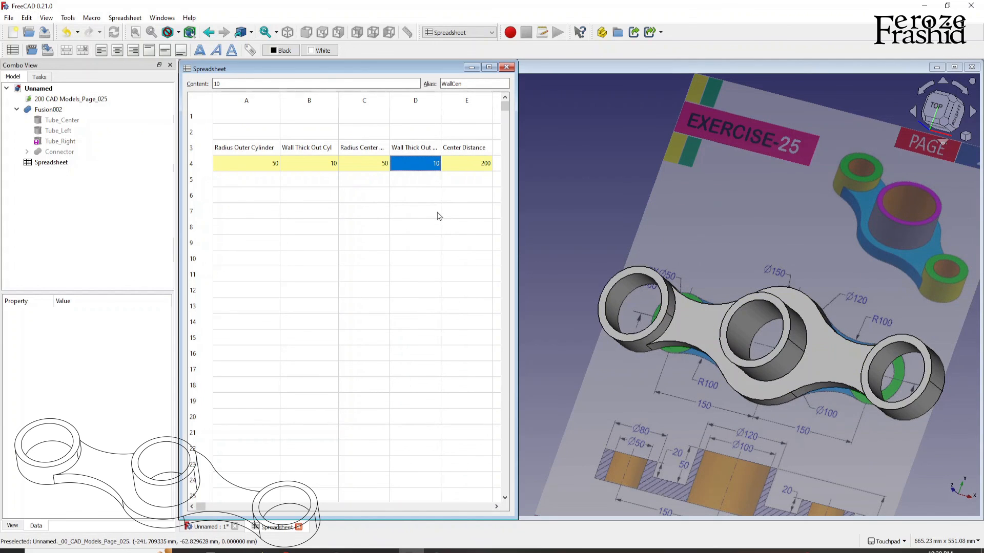
pyautogui.write('25')
pyautogui.press('Return')
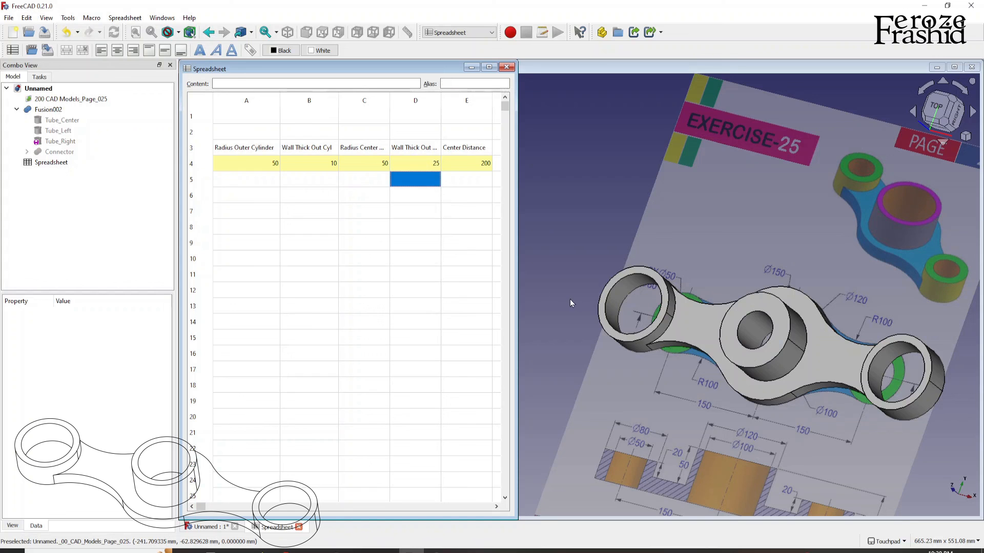
pyautogui.click(413, 165)
pyautogui.write('10')
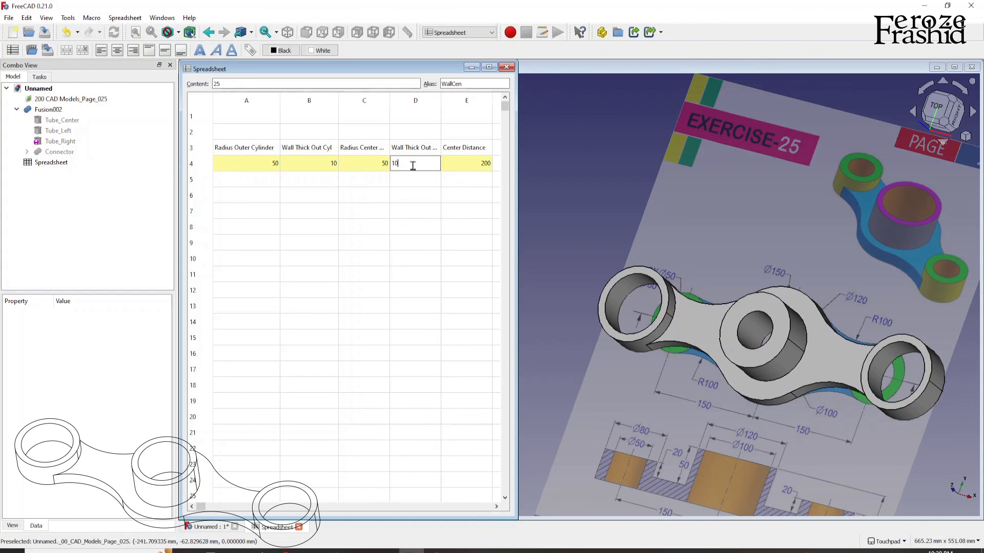
pyautogui.press('Return')
# Step: Widen the 3D view beside the spreadsheet and examine the updated link from several angles
pyautogui.keyDown('shift'); pyautogui.moveTo(698, 380); pyautogui.dragTo(619, 369); pyautogui.keyUp('shift')
pyautogui.scroll(-1, 619, 369)
pyautogui.scroll(2, 728, 370)
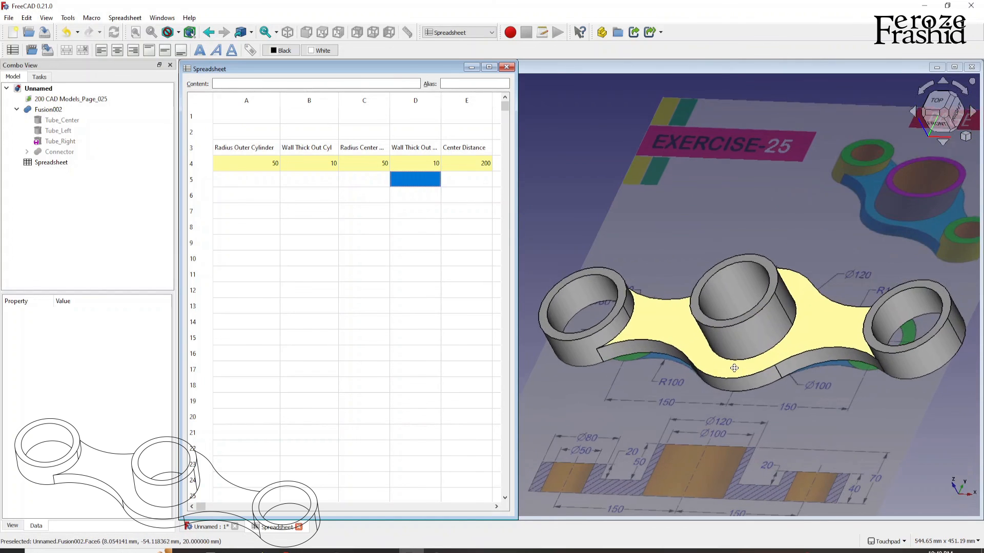
pyautogui.keyDown('shift'); pyautogui.moveTo(726, 371); pyautogui.dragTo(699, 398); pyautogui.keyUp('shift')
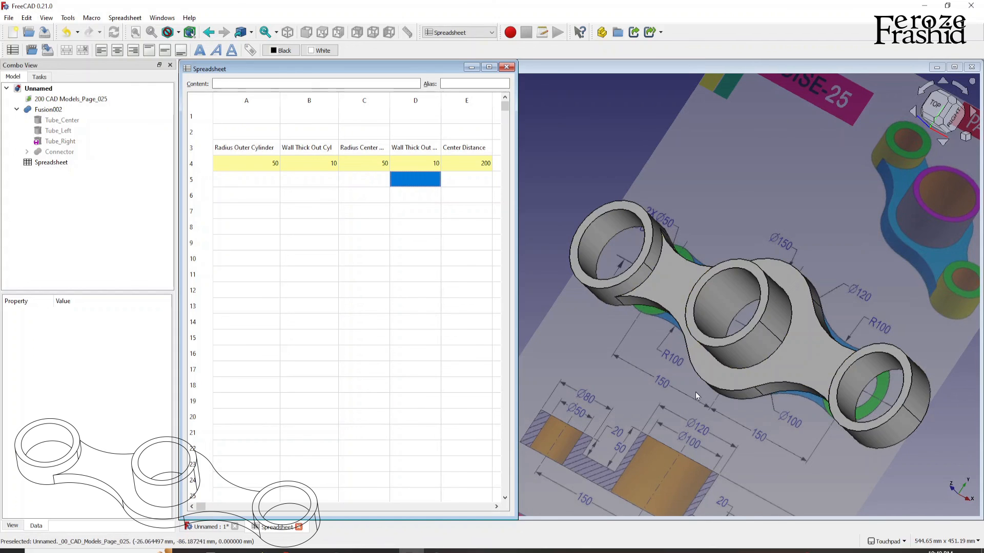
pyautogui.click(497, 292)
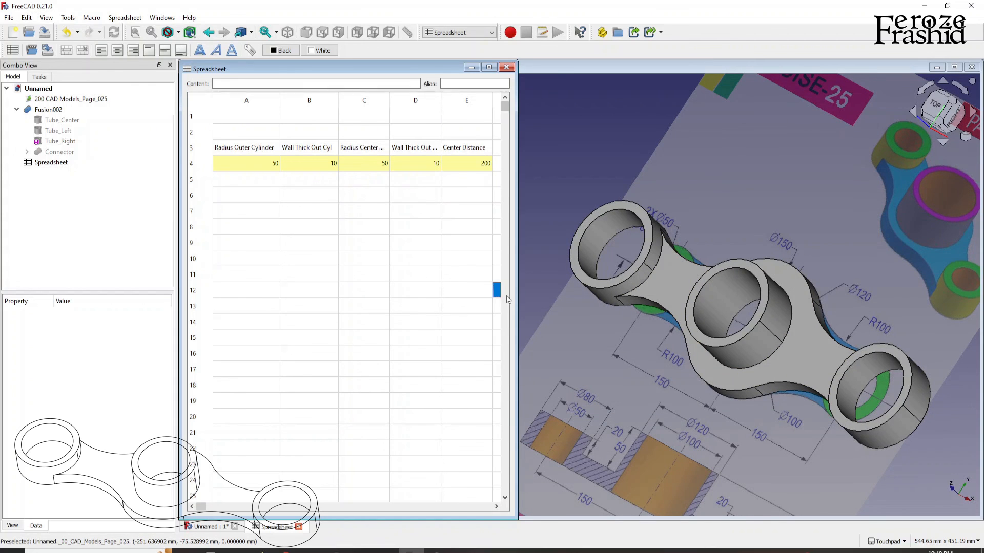
pyautogui.moveTo(516, 299); pyautogui.dragTo(313, 298)
pyautogui.moveTo(458, 301); pyautogui.dragTo(389, 301)
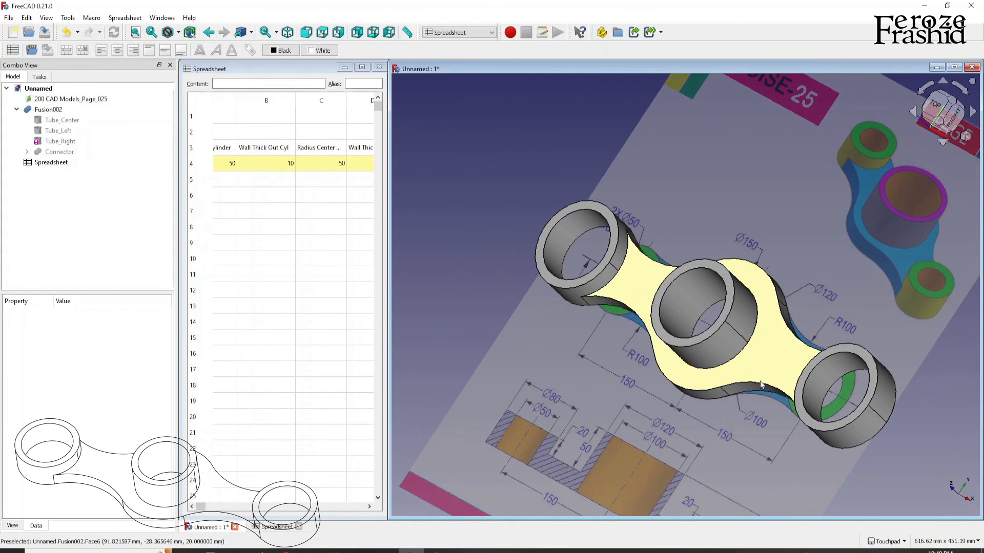
pyautogui.scroll(1, 762, 385)
pyautogui.moveTo(684, 392)
pyautogui.keyDown('shift'); pyautogui.mouseDown()
pyautogui.moveTo(682, 378)
pyautogui.moveTo(697, 384)
pyautogui.mouseUp(); pyautogui.keyUp('shift')
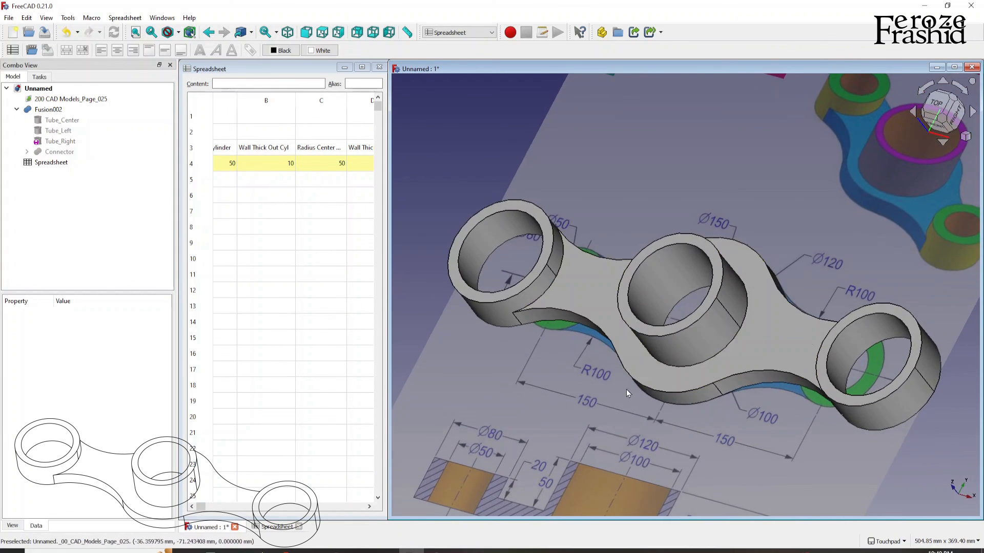
pyautogui.scroll(-2, 626, 391)
pyautogui.moveTo(676, 343)
pyautogui.keyDown('shift'); pyautogui.mouseDown()
pyautogui.moveTo(526, 382)
pyautogui.moveTo(548, 390)
pyautogui.mouseUp(); pyautogui.keyUp('shift')
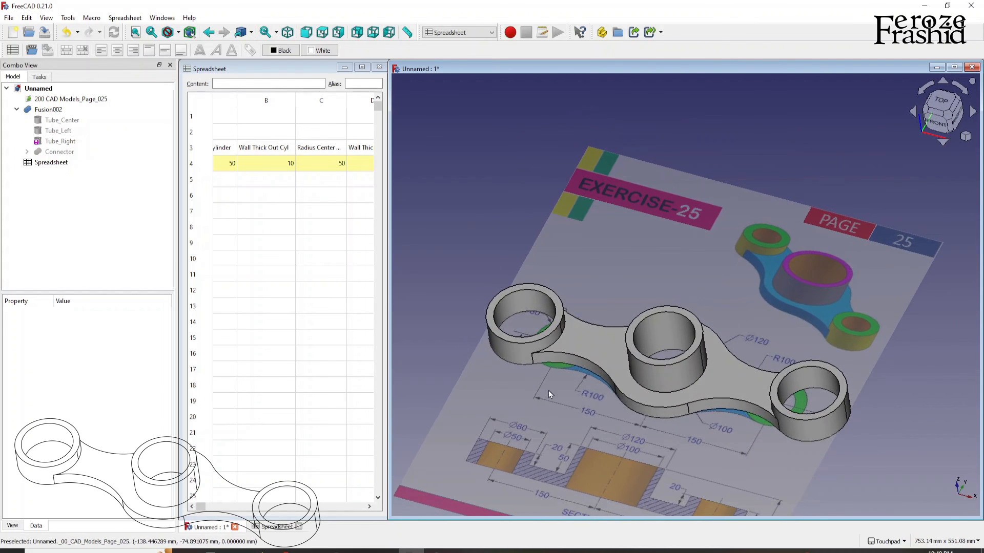
pyautogui.scroll(1, 548, 390)
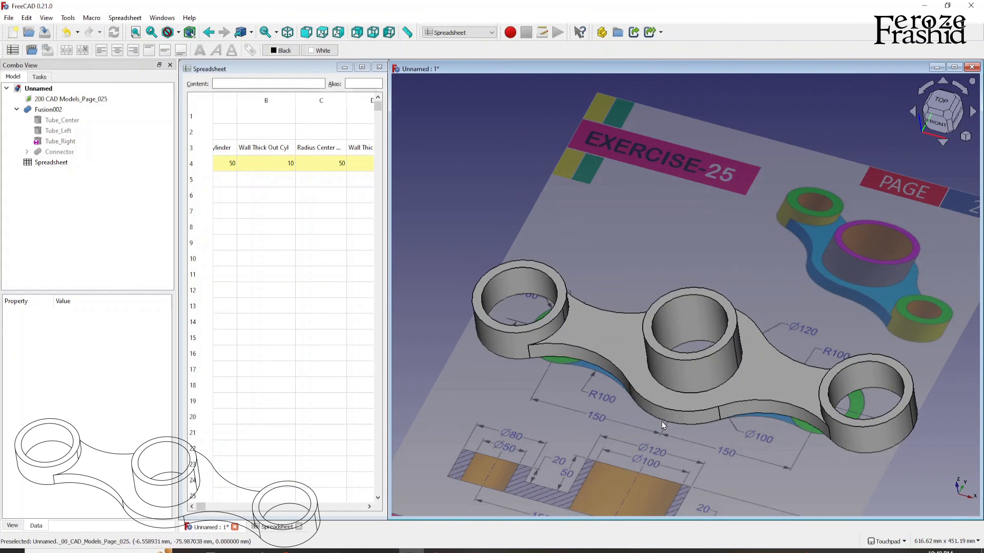